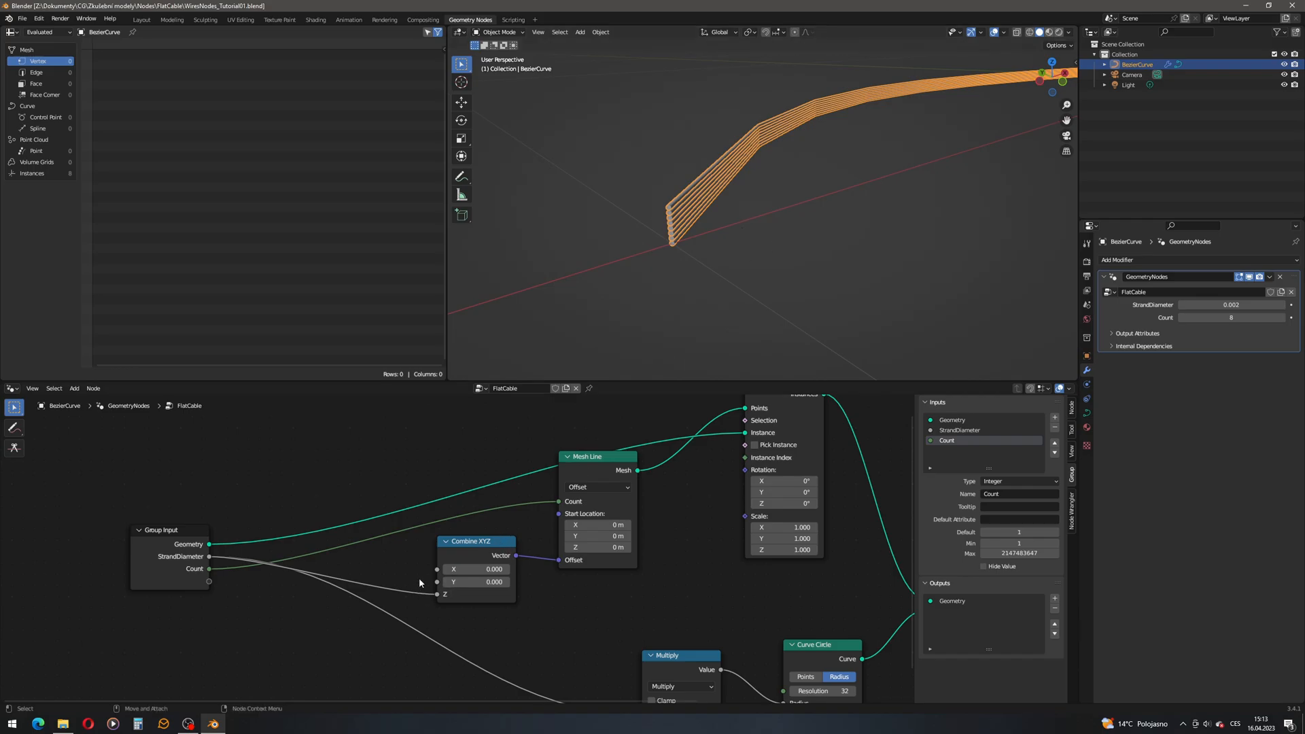
# Reroute the StrandDiameter link from the Z input to the Y input of the Combine XYZ node.
pyautogui.moveTo(210, 557); pyautogui.dragTo(552, 492)
pyautogui.moveTo(652, 285); pyautogui.dragTo(839, 271, button='middle')
pyautogui.scroll(3, 835, 287)
pyautogui.scroll(-3, 835, 288)
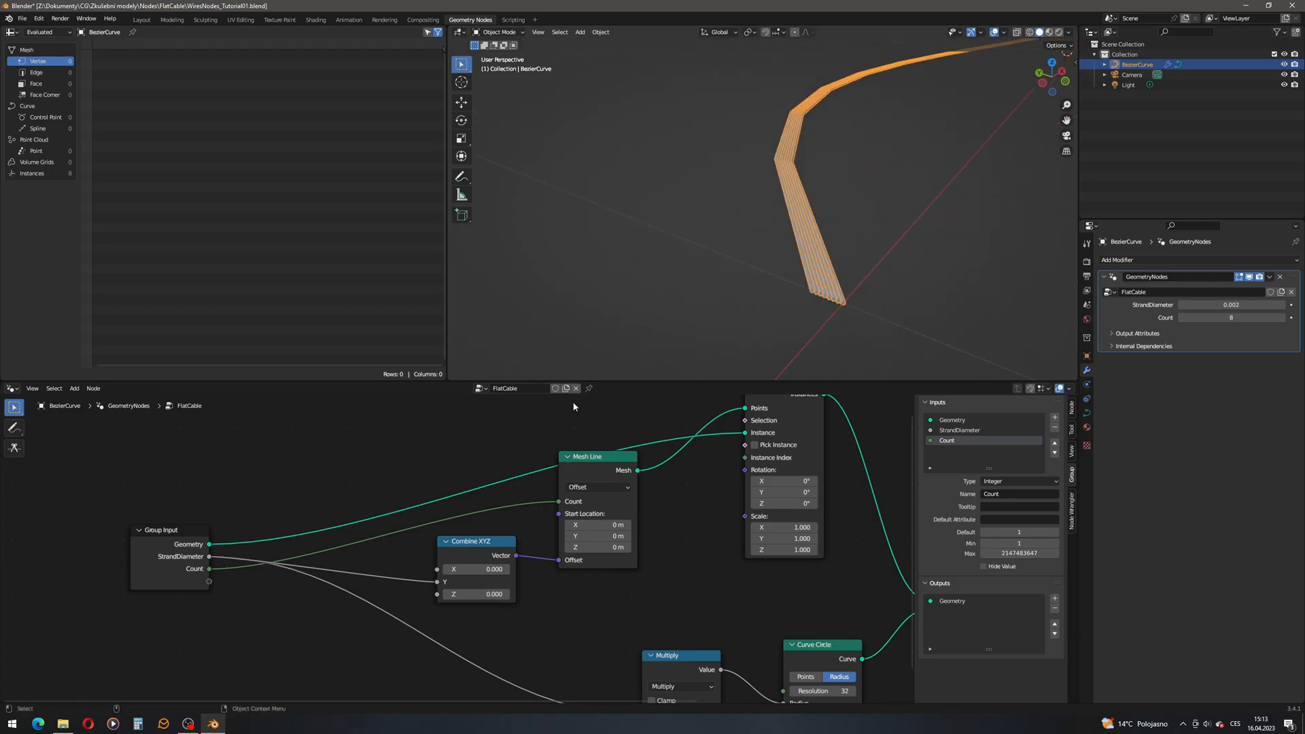
# Link StrandDiameter to the X input of Combine XYZ instead of Y and inspect the strands' orientation.
pyautogui.moveTo(210, 559); pyautogui.dragTo(436, 569)
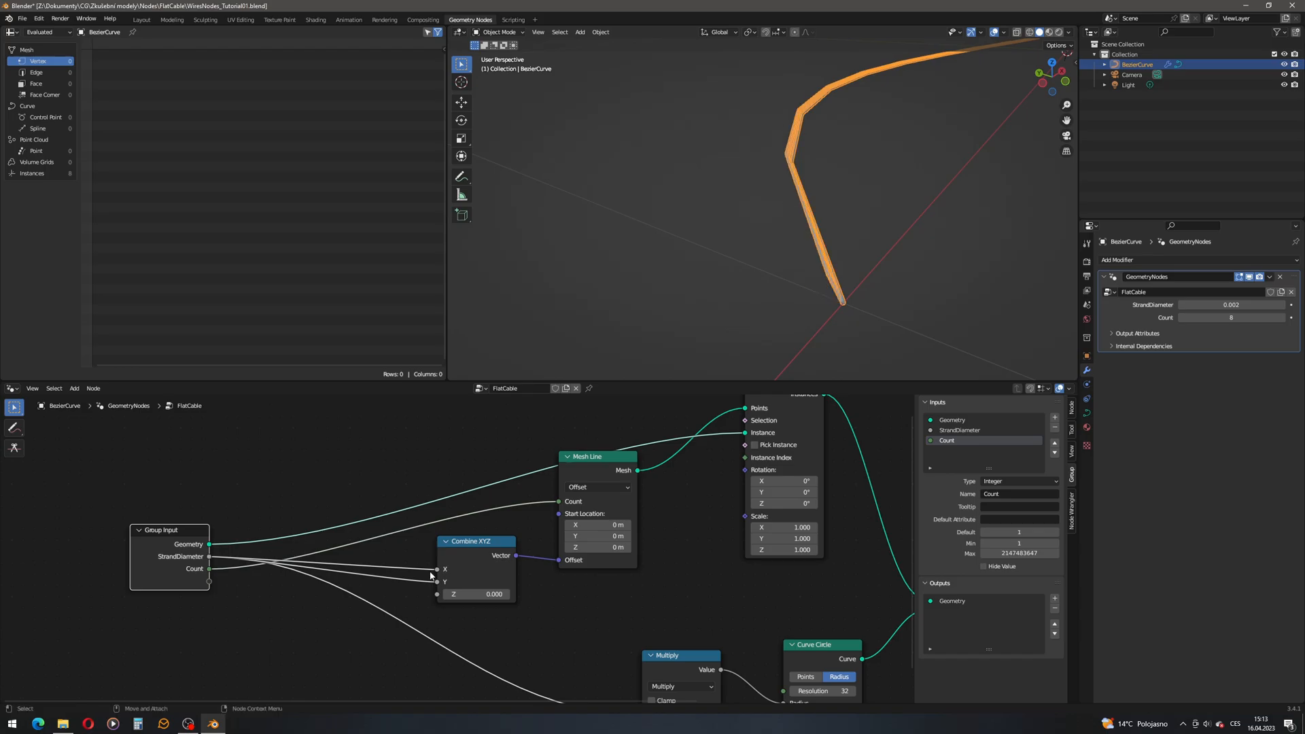
pyautogui.moveTo(886, 263); pyautogui.dragTo(815, 284, button='middle')
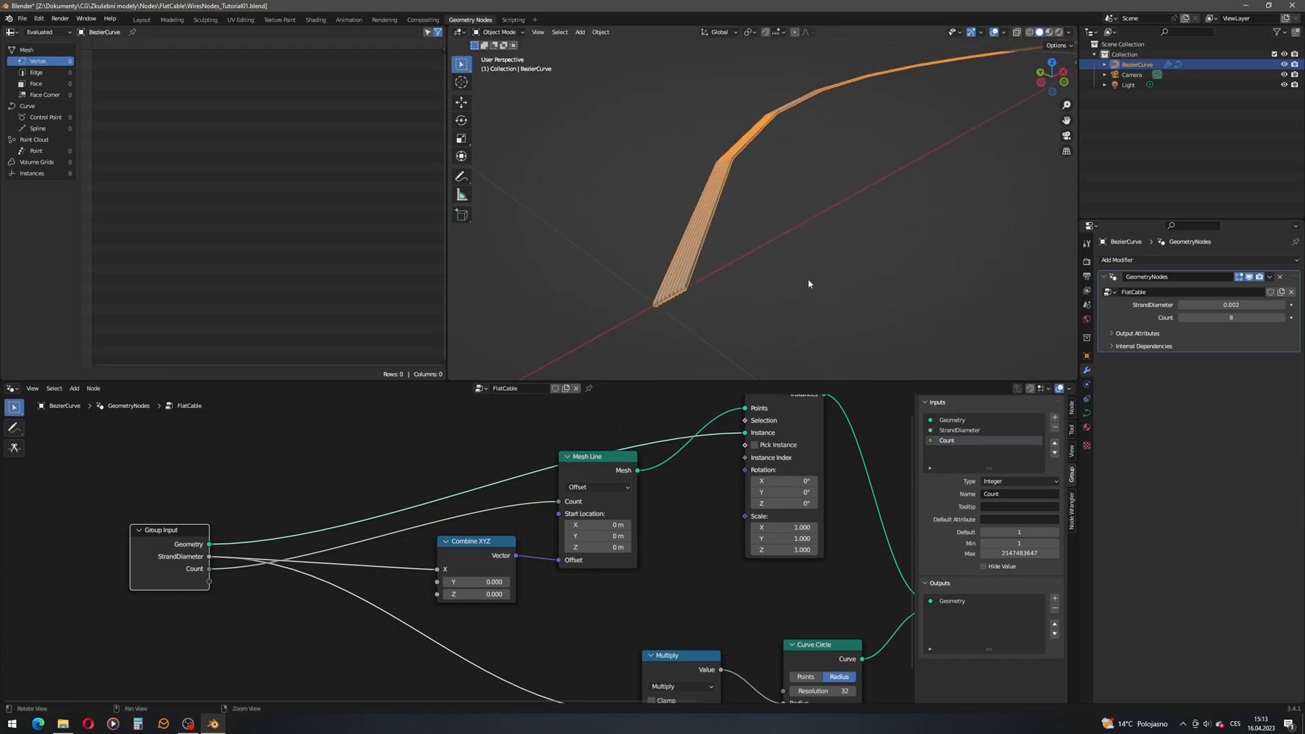
pyautogui.moveTo(894, 208); pyautogui.dragTo(722, 205, button='middle')
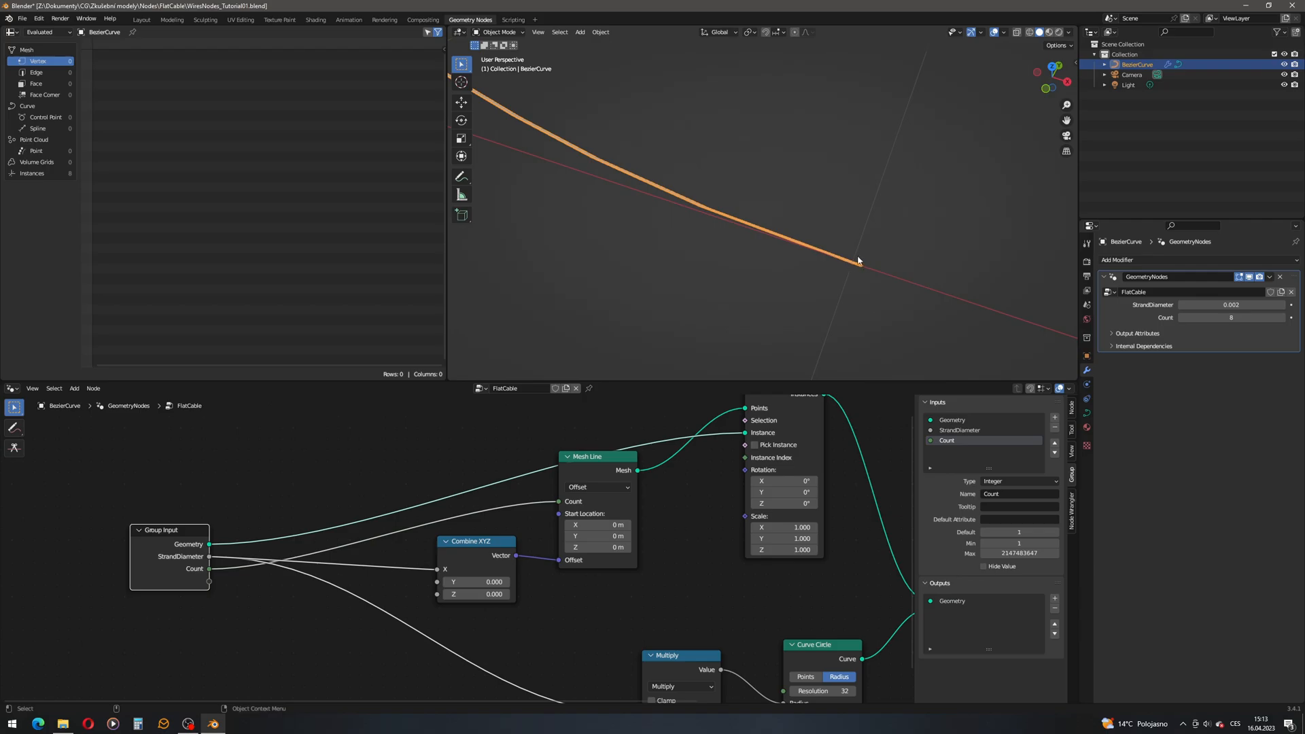
pyautogui.scroll(-1, 855, 258)
# Switch the BezierCurve to Edit Mode with the Rotate tool active and start animation playback.
pyautogui.moveTo(811, 233); pyautogui.dragTo(876, 288)
pyautogui.click(500, 32)
pyautogui.click(501, 55)
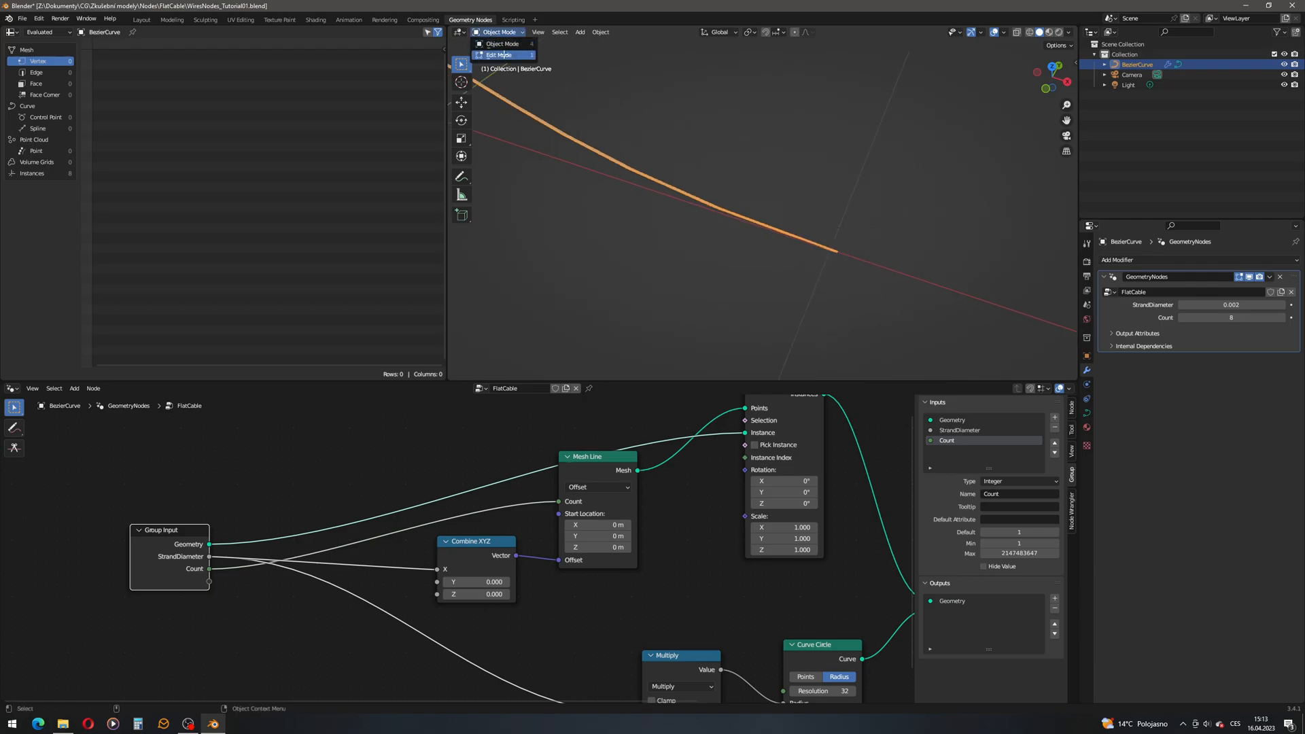
pyautogui.moveTo(786, 198); pyautogui.dragTo(807, 261)
pyautogui.scroll(2, 780, 231)
pyautogui.press('space')
pyautogui.moveTo(690, 231); pyautogui.dragTo(597, 295, button='middle')
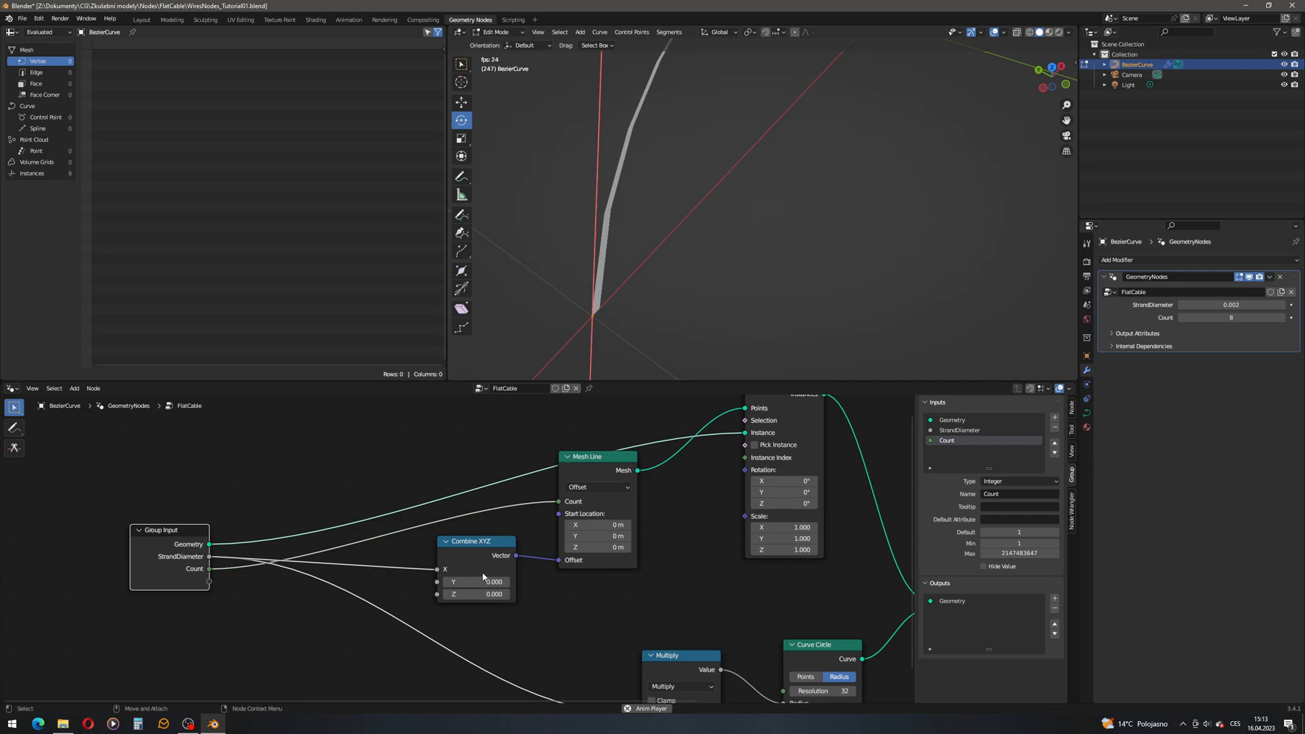
# Add one new input to the FlatCable group below Count, make it Boolean and name it X.
pyautogui.click(1054, 418)
pyautogui.click(1054, 418)
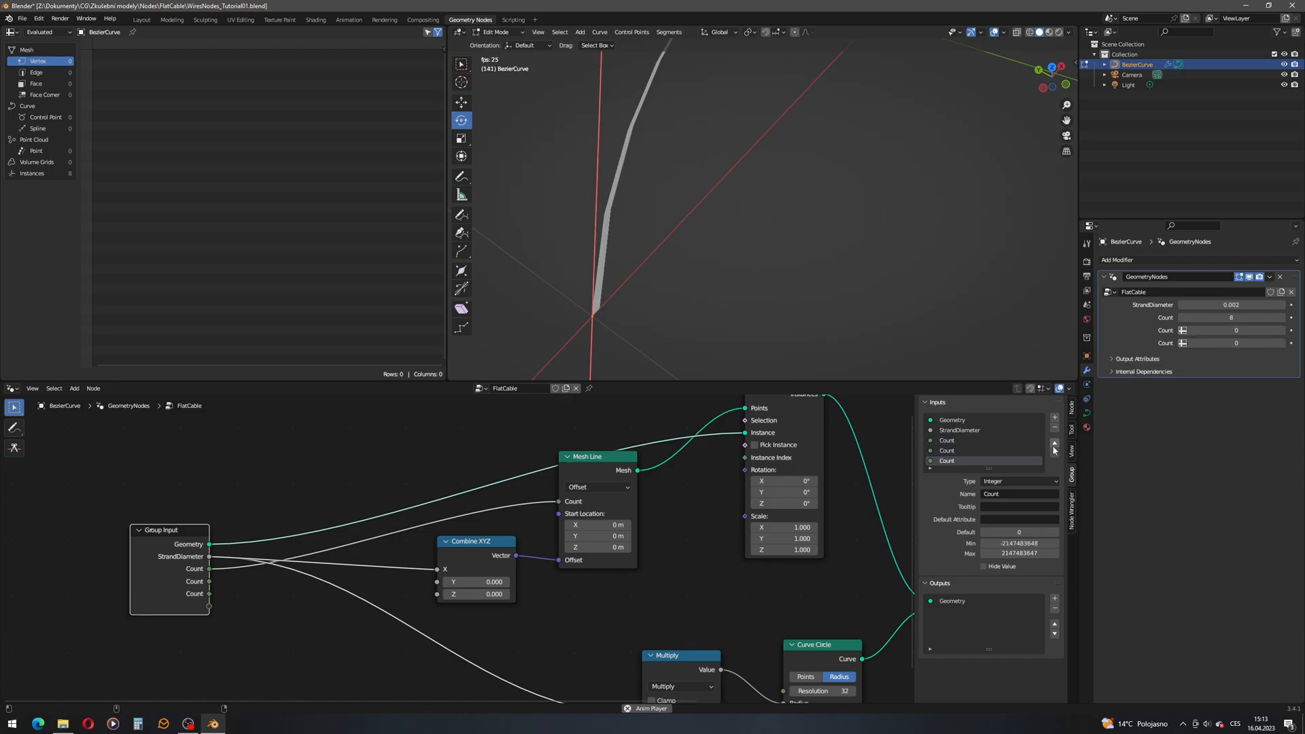
pyautogui.click(1054, 427)
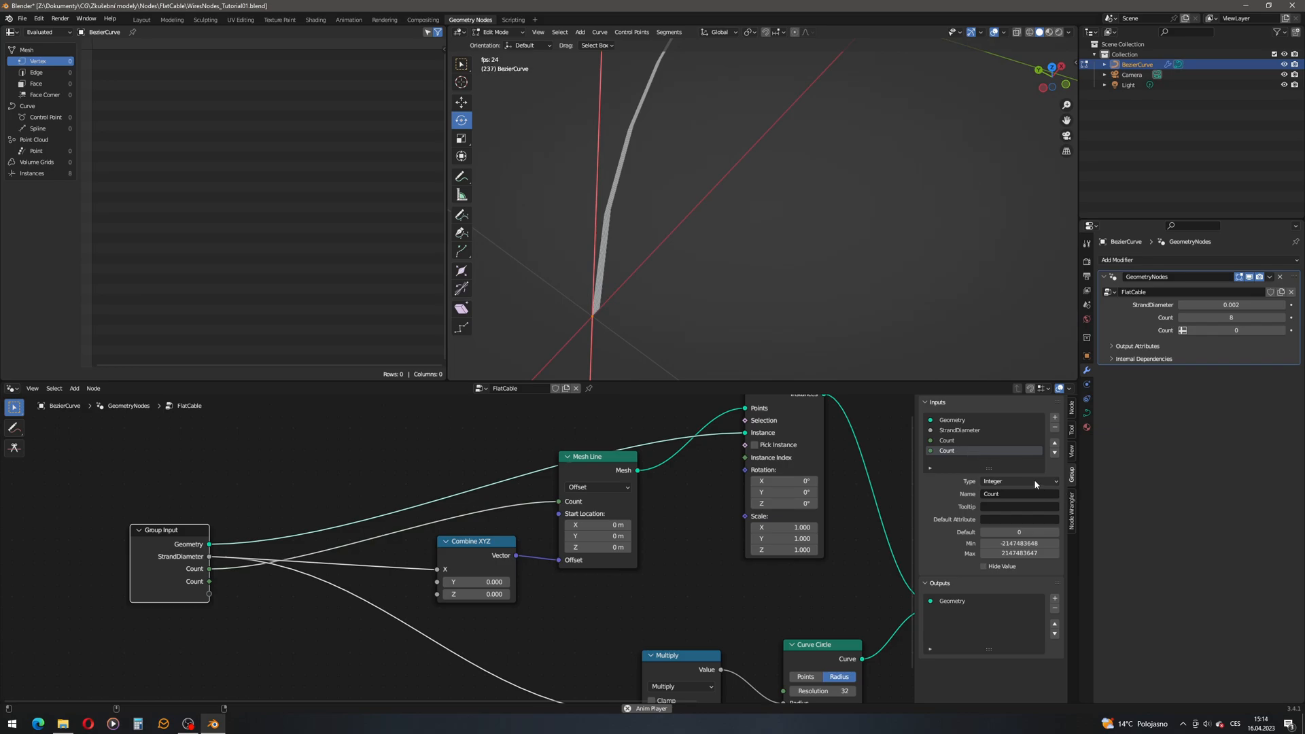
pyautogui.click(1015, 481)
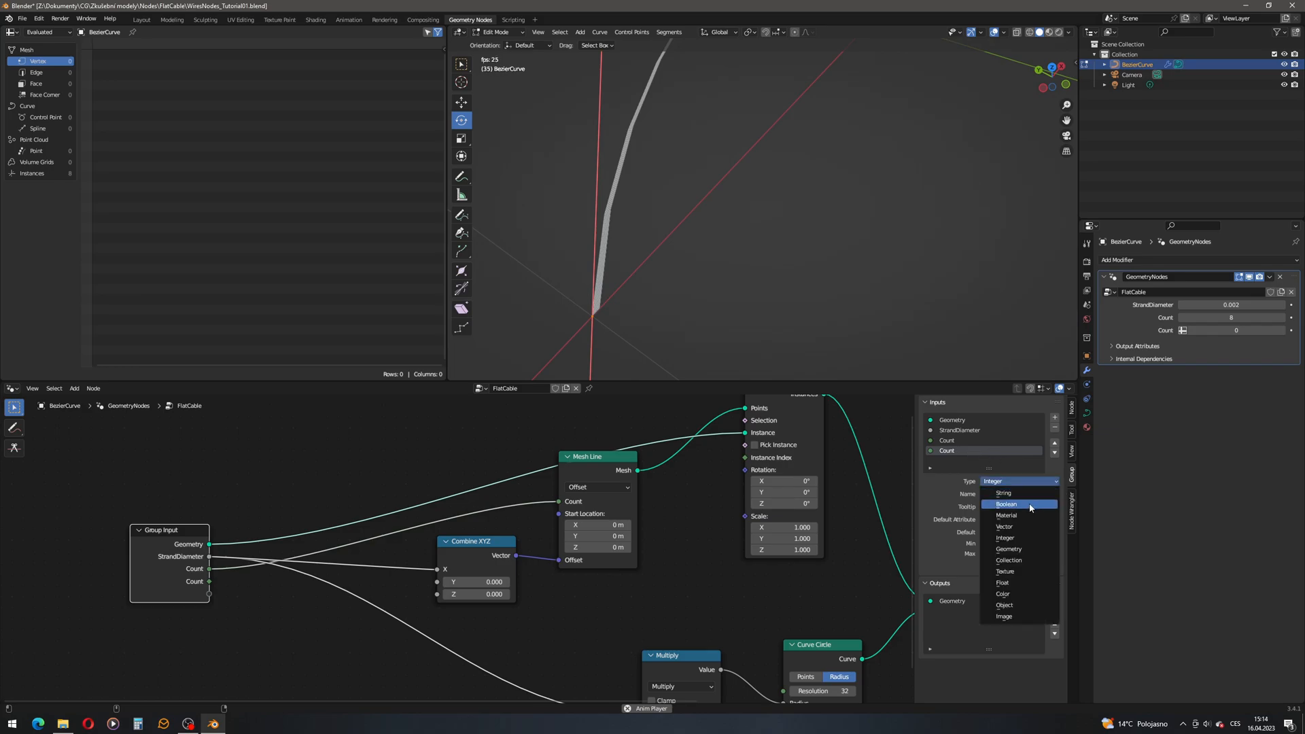
pyautogui.click(1030, 508)
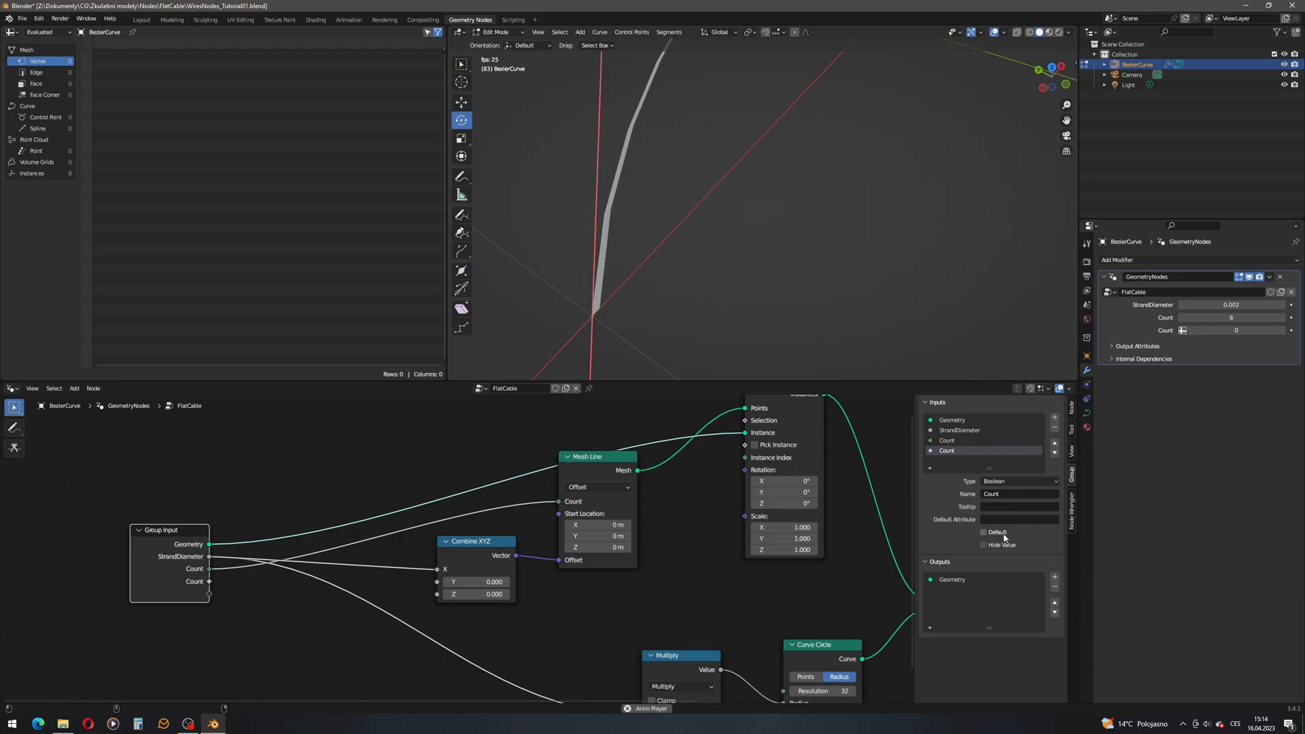
pyautogui.click(1004, 494)
pyautogui.write('X')
pyautogui.press('Return')
# Add Boolean group inputs Y and Z, with Z enabled by default and set to 1 in the modifier.
pyautogui.click(1054, 417)
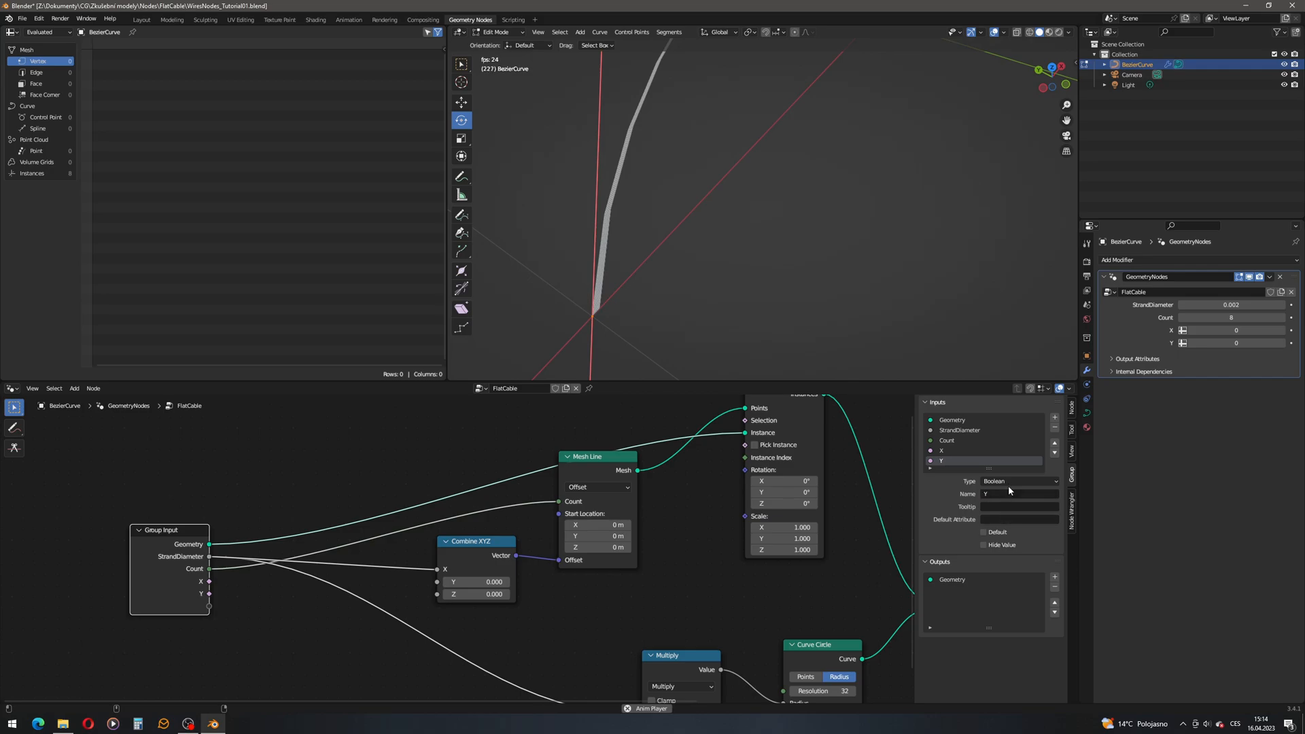
pyautogui.click(1054, 417)
pyautogui.click(996, 494)
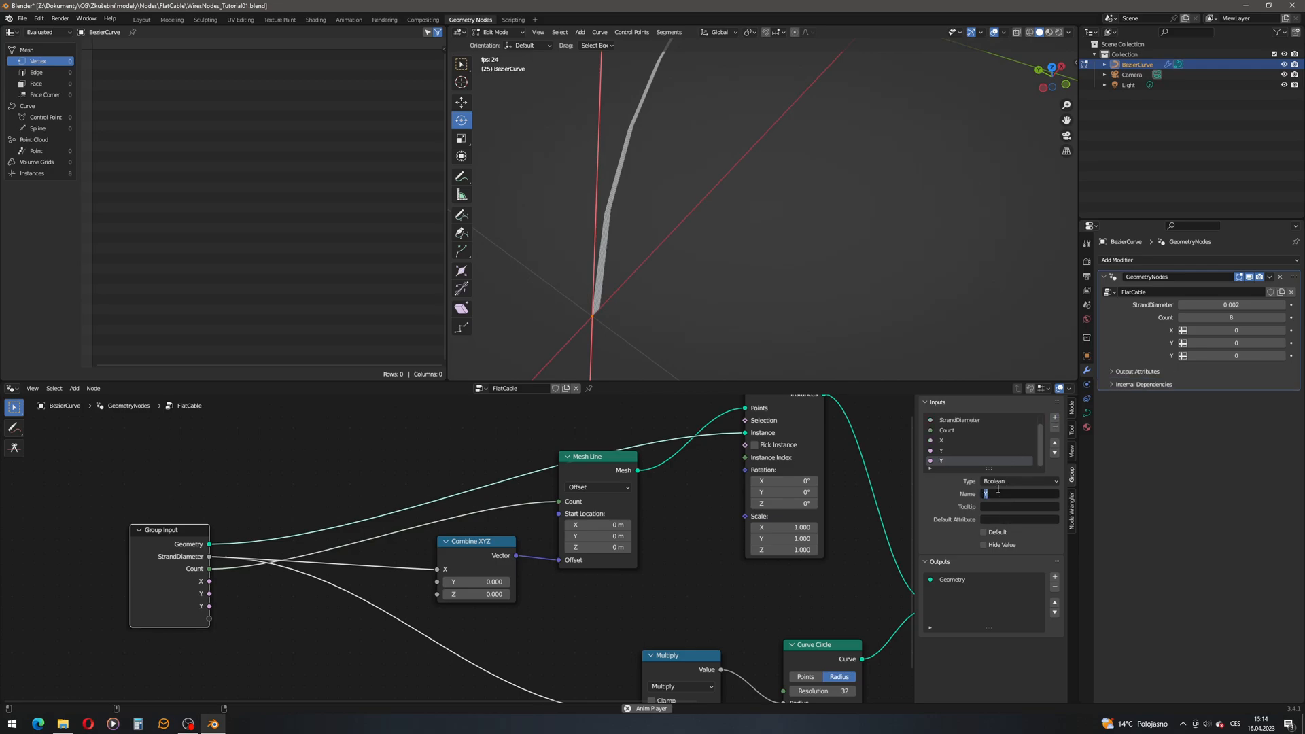
pyautogui.write('Z')
pyautogui.press('Return')
pyautogui.click(1242, 356)
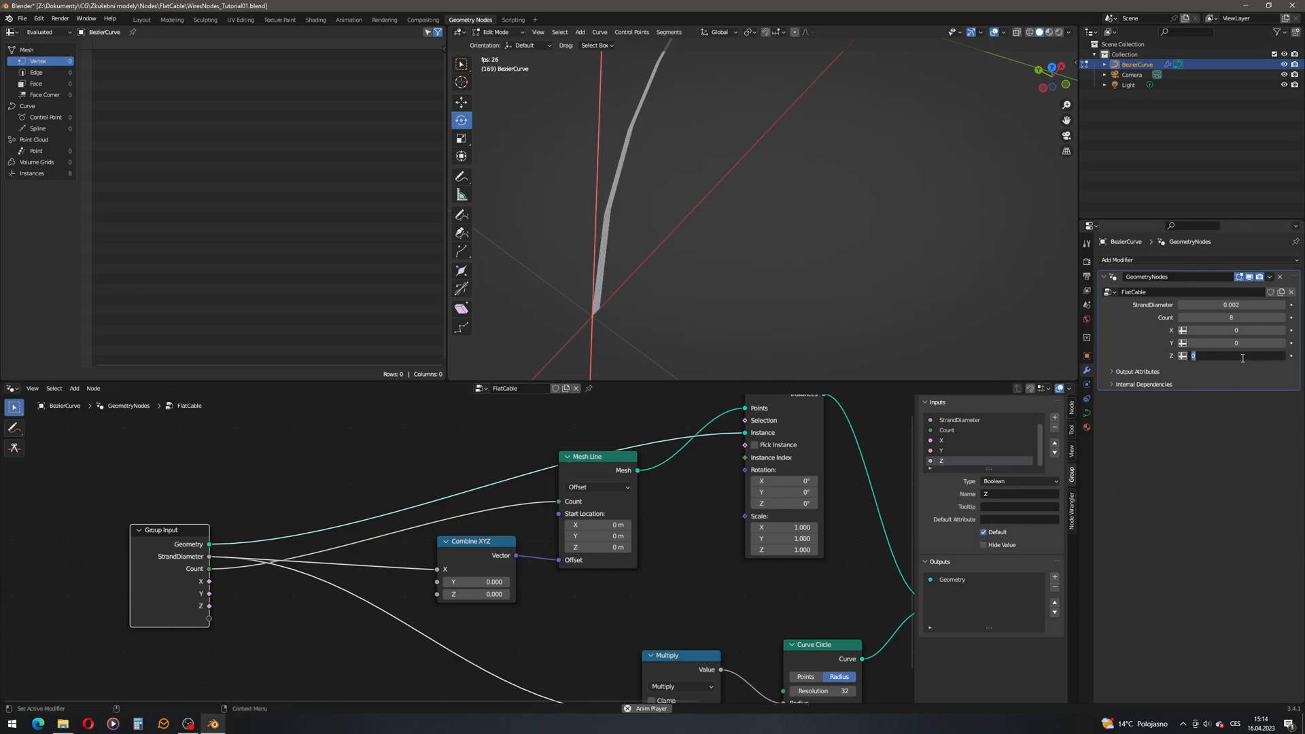
pyautogui.press('Return')
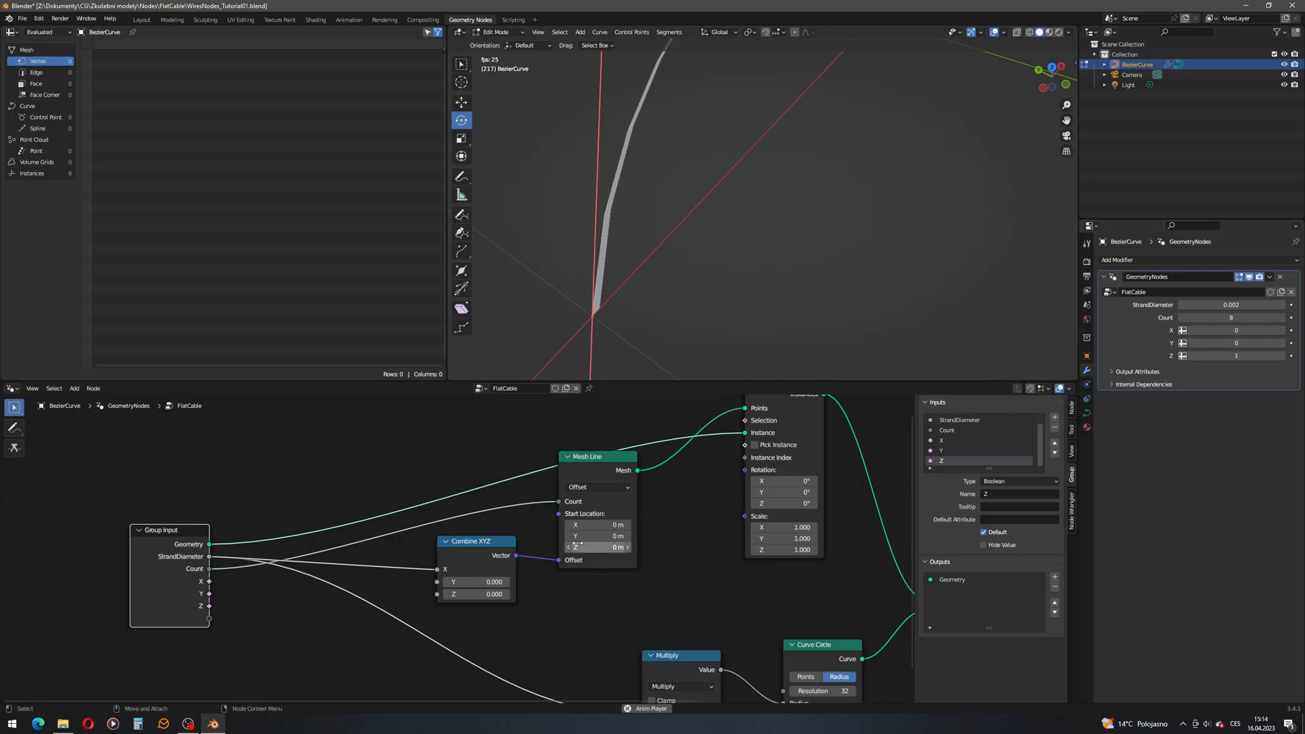
# Spread the Group Input and Combine XYZ nodes apart to make room between them.
pyautogui.moveTo(580, 542); pyautogui.dragTo(688, 529, button='middle')
pyautogui.scroll(-1, 444, 560)
pyautogui.moveTo(291, 519); pyautogui.dragTo(138, 503)
pyautogui.moveTo(571, 544); pyautogui.dragTo(576, 532)
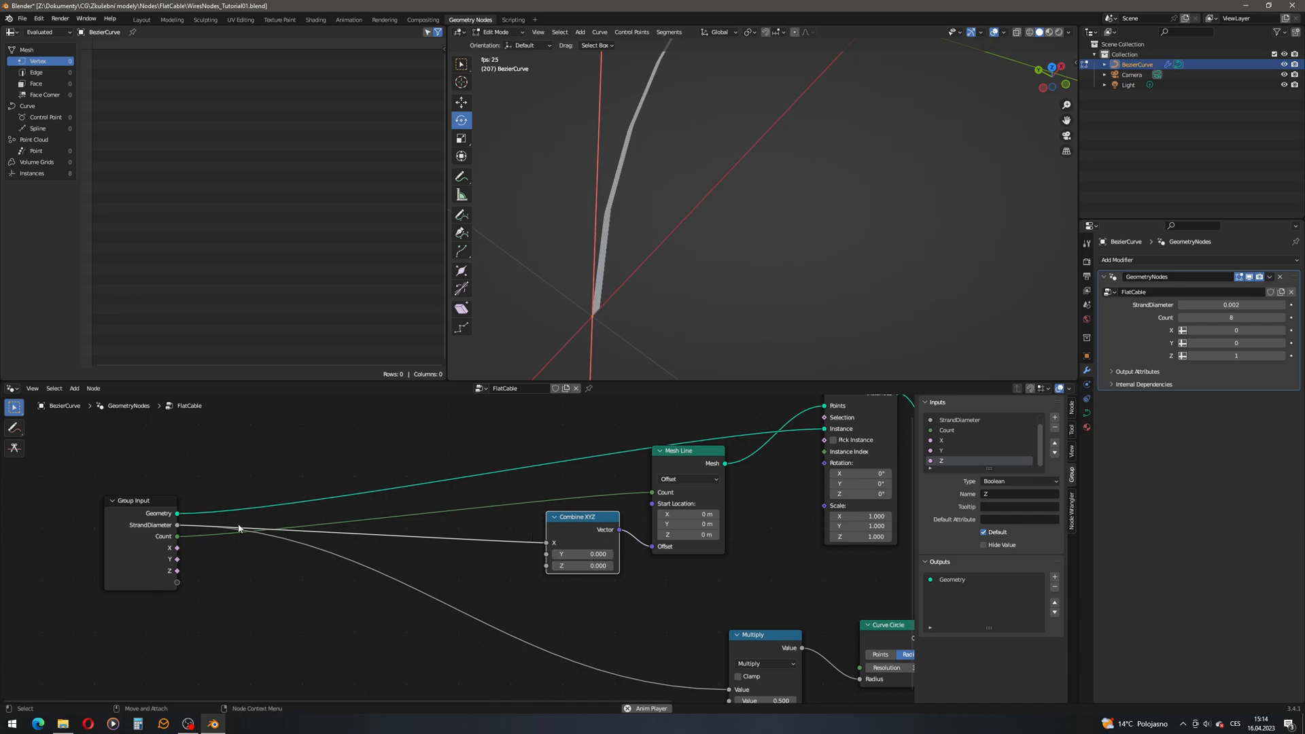
# Add a Math node between Group Input and Combine XYZ and set its operation to Multiply.
pyautogui.click(75, 388)
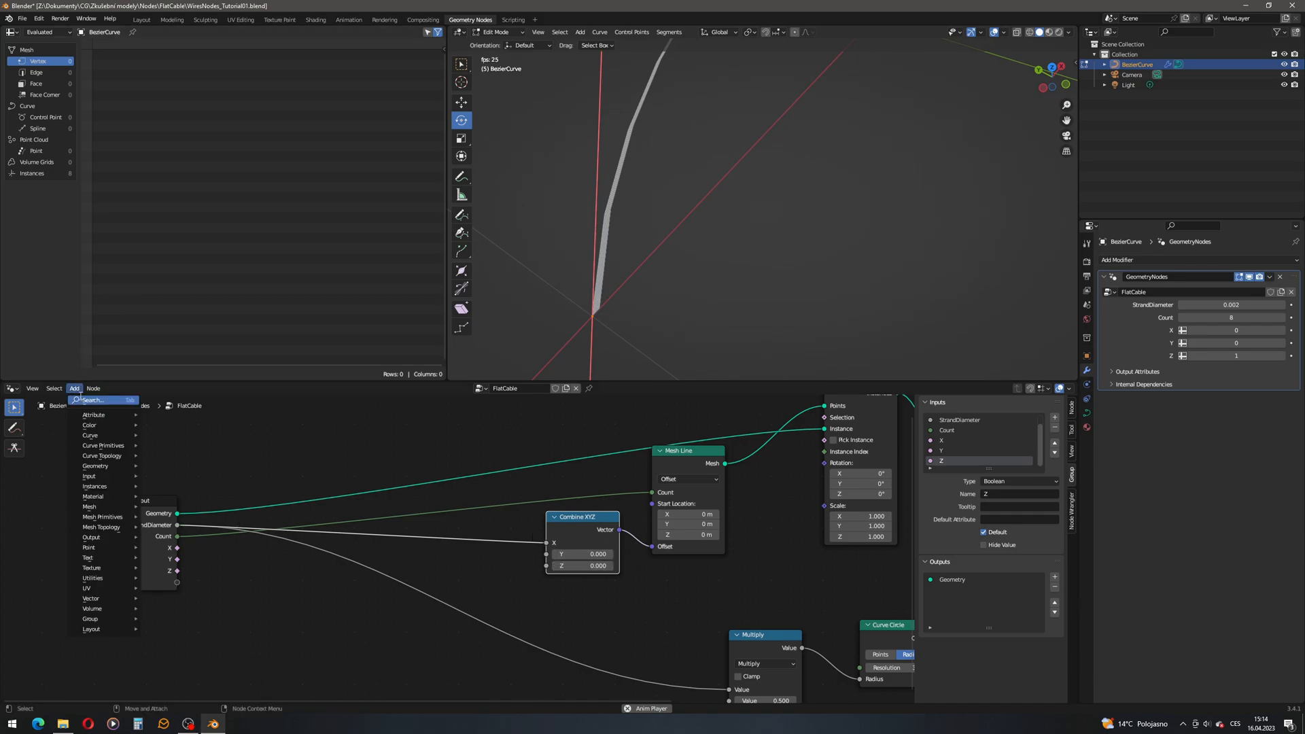
pyautogui.click(79, 399)
pyautogui.write('add')
pyautogui.press('Return')
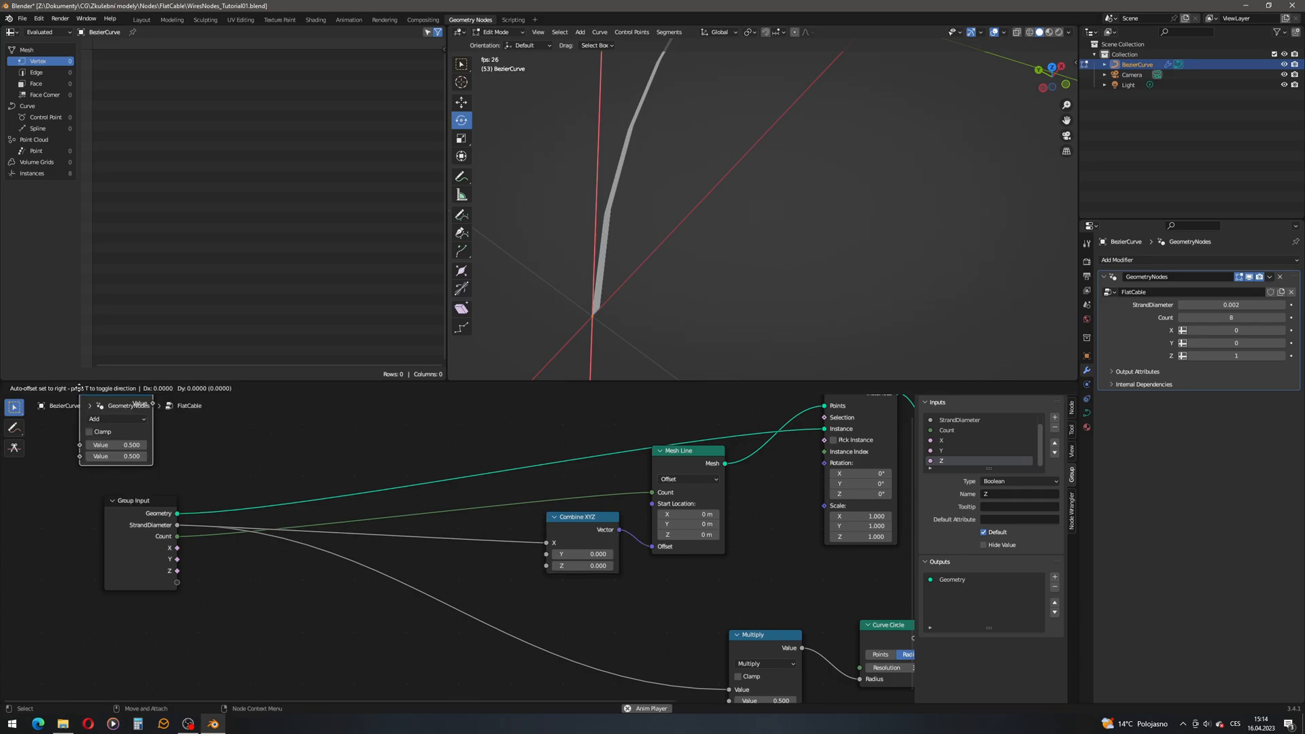
pyautogui.click(308, 568)
pyautogui.click(340, 628)
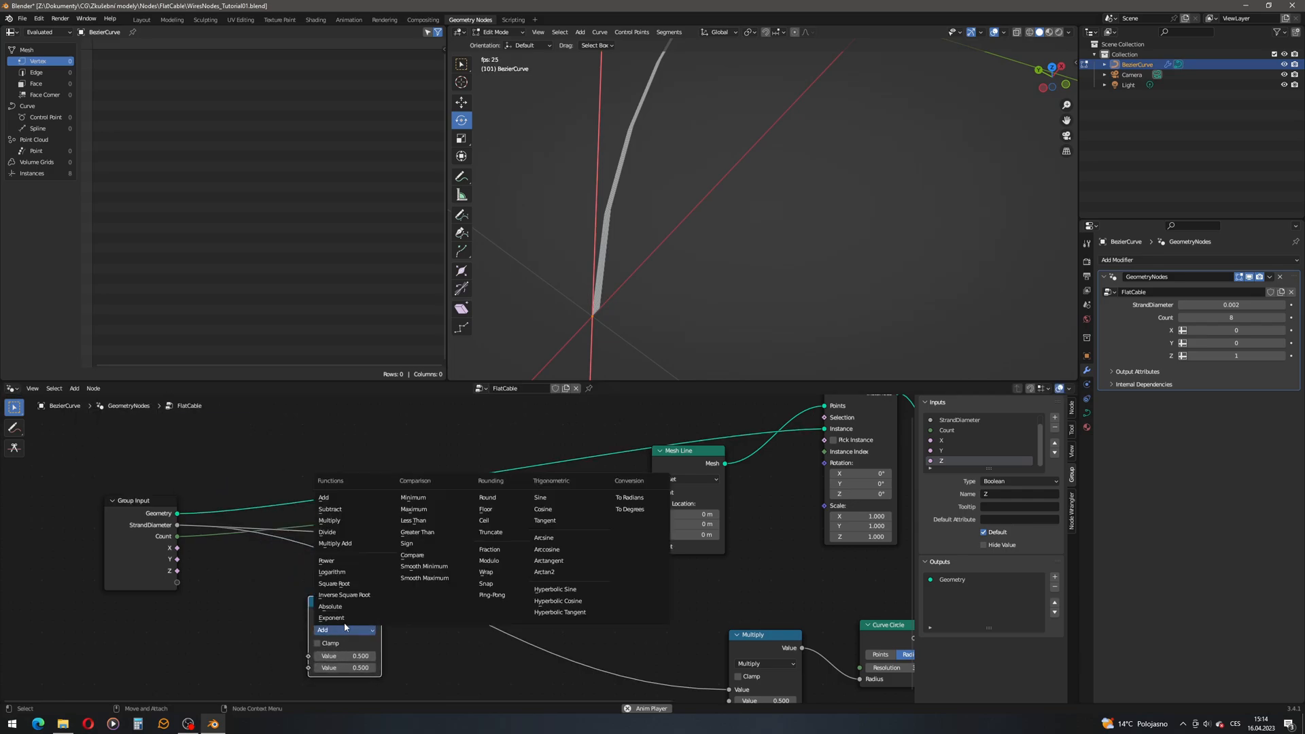
pyautogui.click(330, 520)
# Feed the group's X and StrandDiameter inputs into the two values of the new Multiply node.
pyautogui.moveTo(178, 548); pyautogui.dragTo(308, 656)
pyautogui.moveTo(342, 602); pyautogui.dragTo(390, 603)
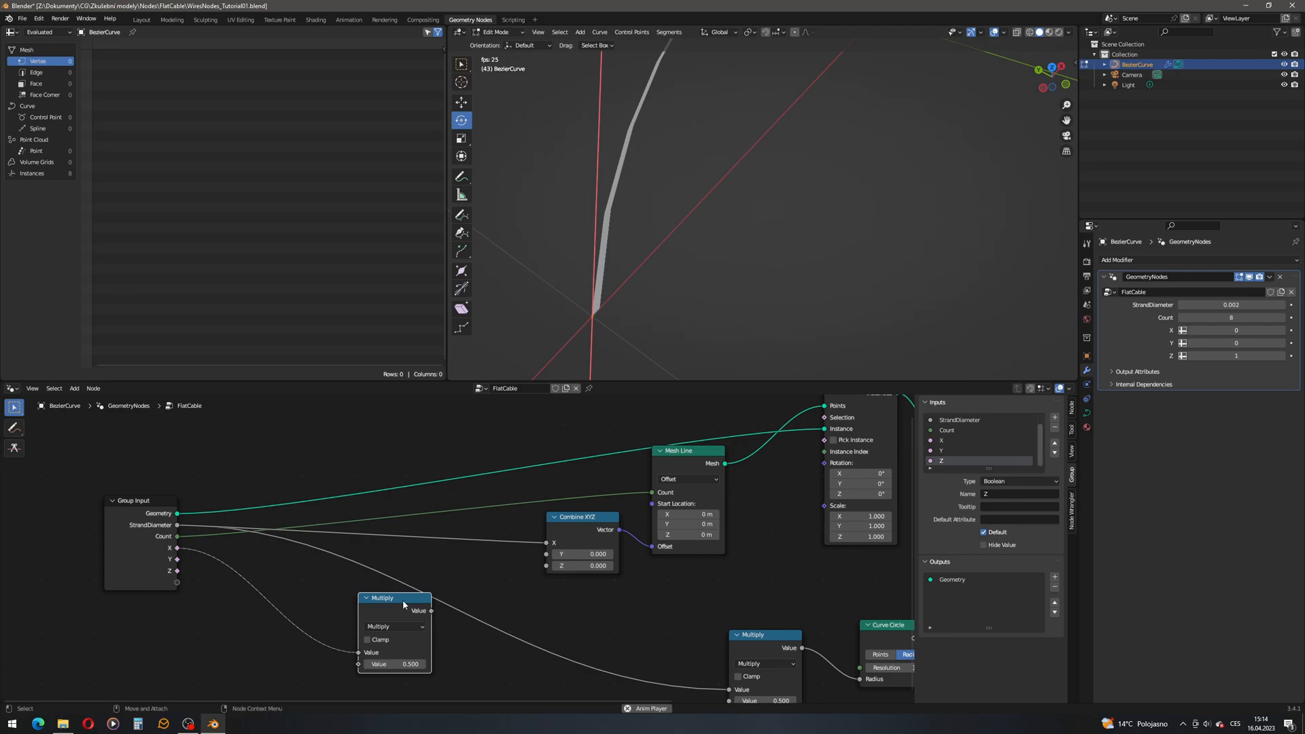
pyautogui.moveTo(177, 525); pyautogui.dragTo(354, 669)
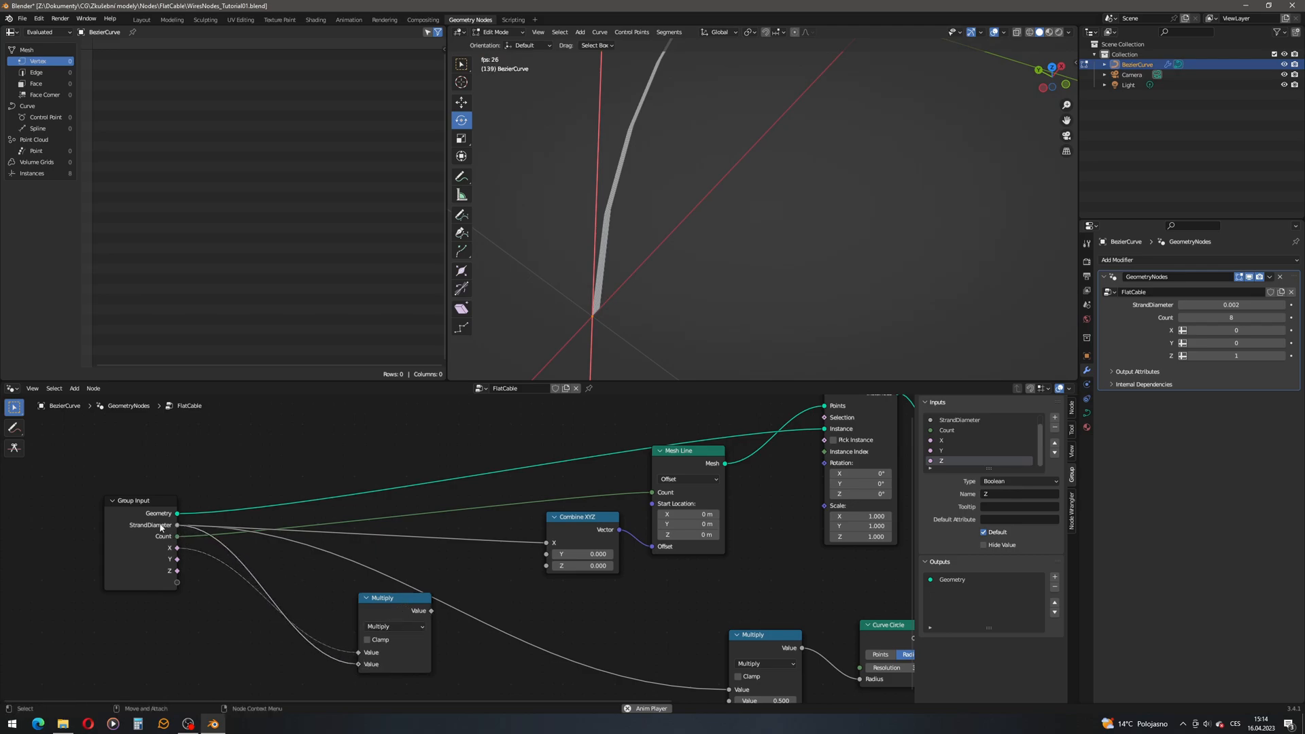
pyautogui.moveTo(387, 603); pyautogui.dragTo(410, 572)
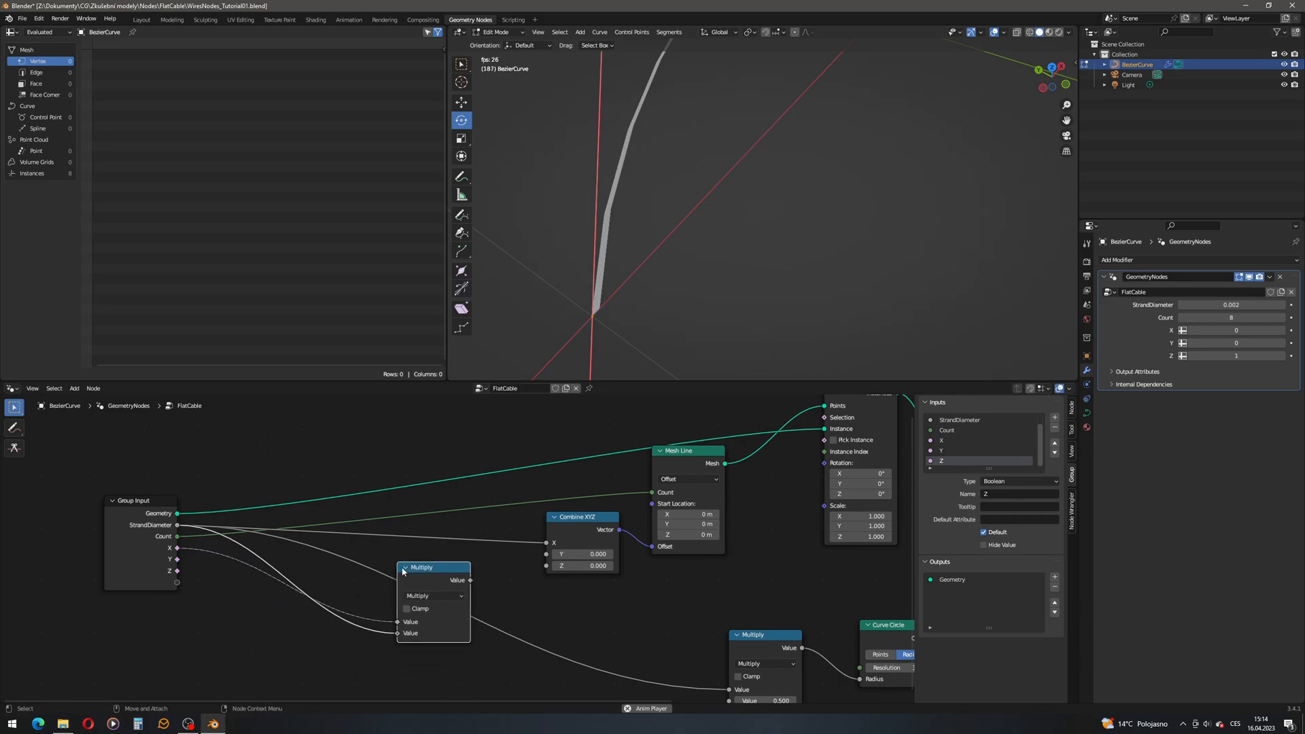
# Collapse the new Multiply node, link its output to the X input of Combine XYZ and place it beside that node.
pyautogui.click(403, 568)
pyautogui.moveTo(470, 567); pyautogui.dragTo(546, 542)
pyautogui.moveTo(451, 568); pyautogui.dragTo(498, 530)
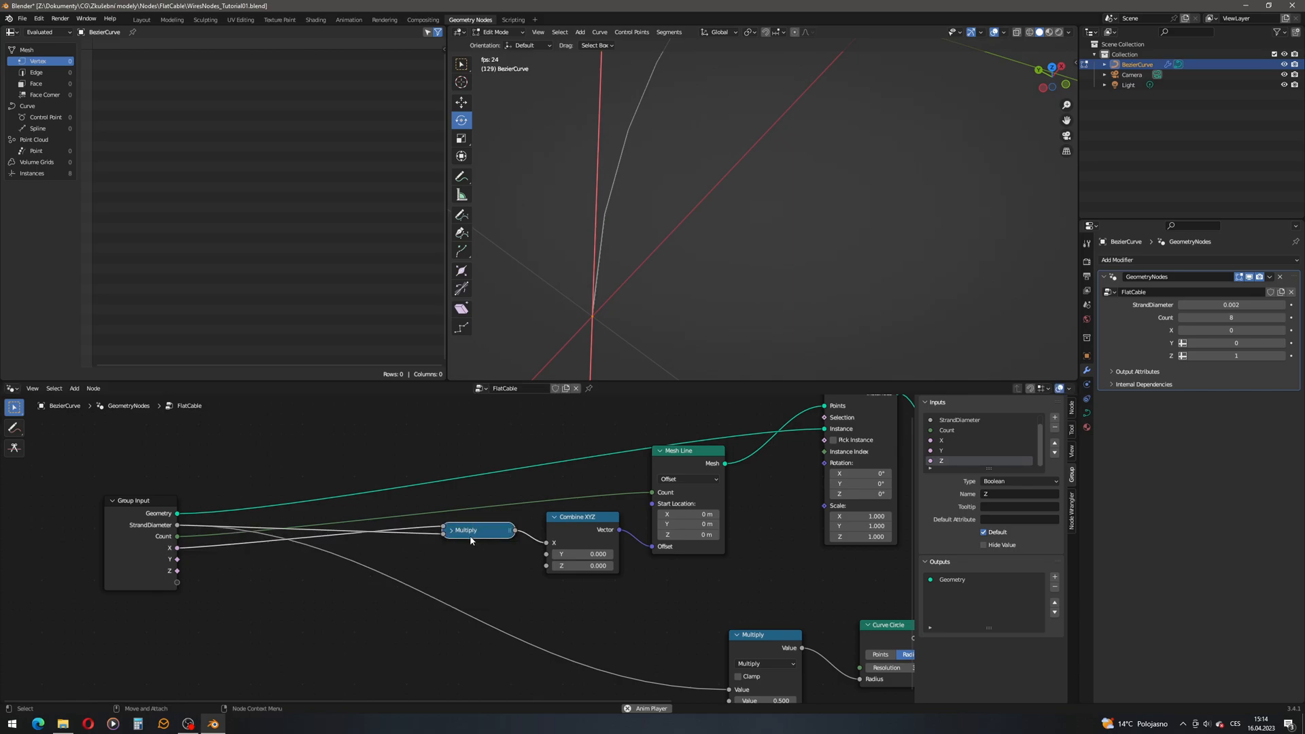
# Duplicate the collapsed Multiply node below the original and feed it the group's Y and StrandDiameter inputs.
pyautogui.press('ctrl')
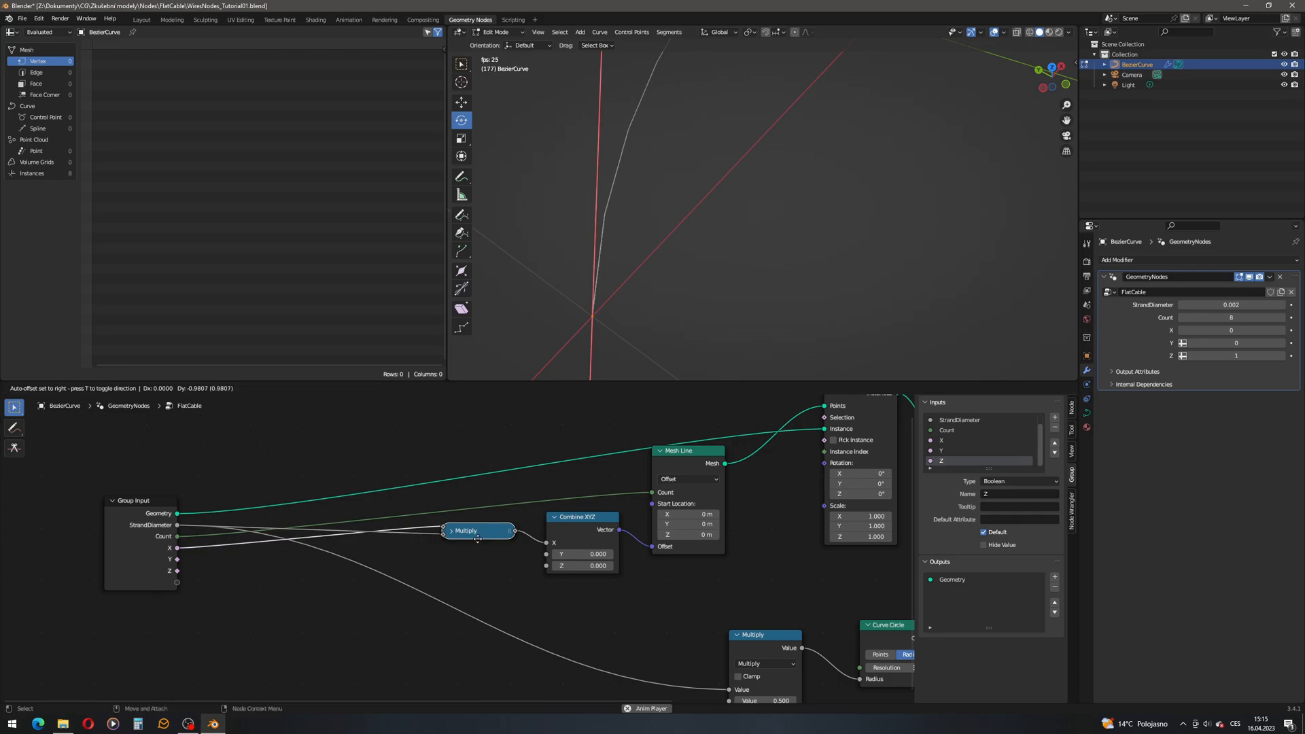
pyautogui.hotkey('shift', 'd')
pyautogui.click(467, 564)
pyautogui.moveTo(178, 559); pyautogui.dragTo(442, 549)
pyautogui.moveTo(177, 525); pyautogui.dragTo(443, 555)
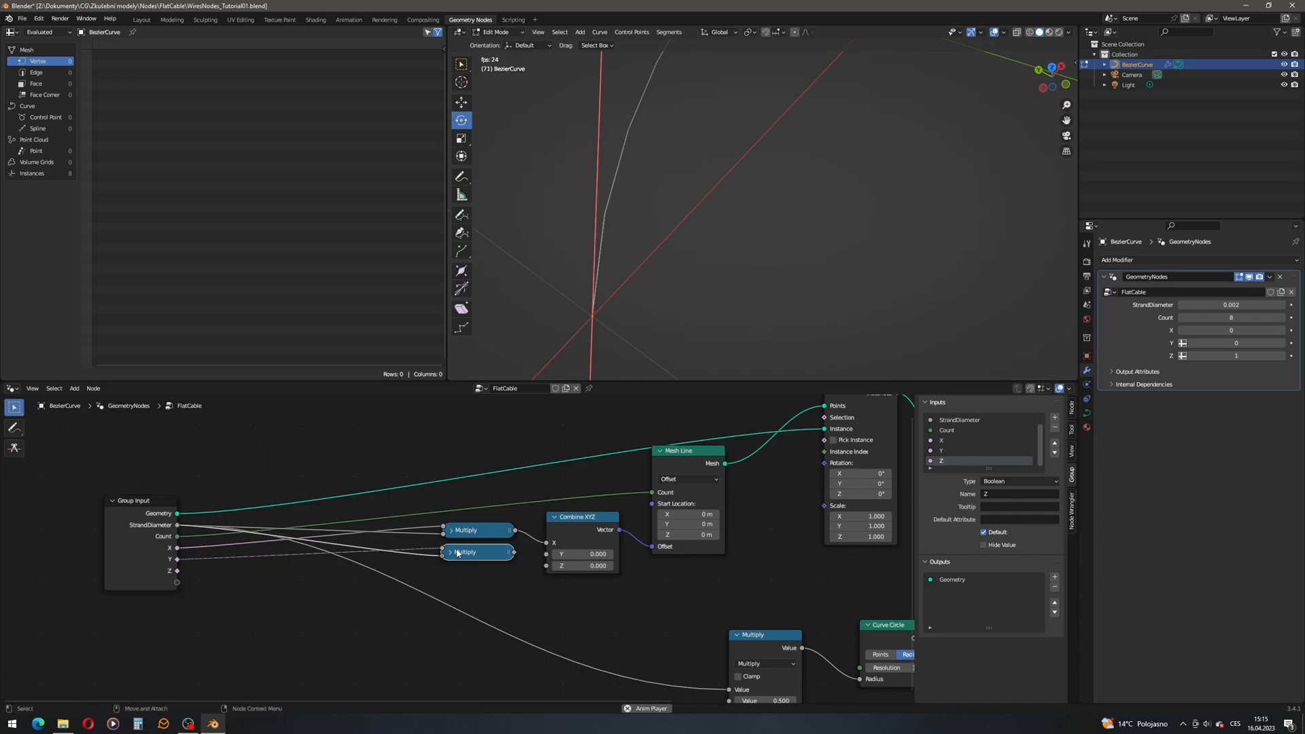
# Duplicate Multiply again for the group's Z and StrandDiameter inputs, and link both copies to Combine XYZ's Y and Z.
pyautogui.click(465, 534)
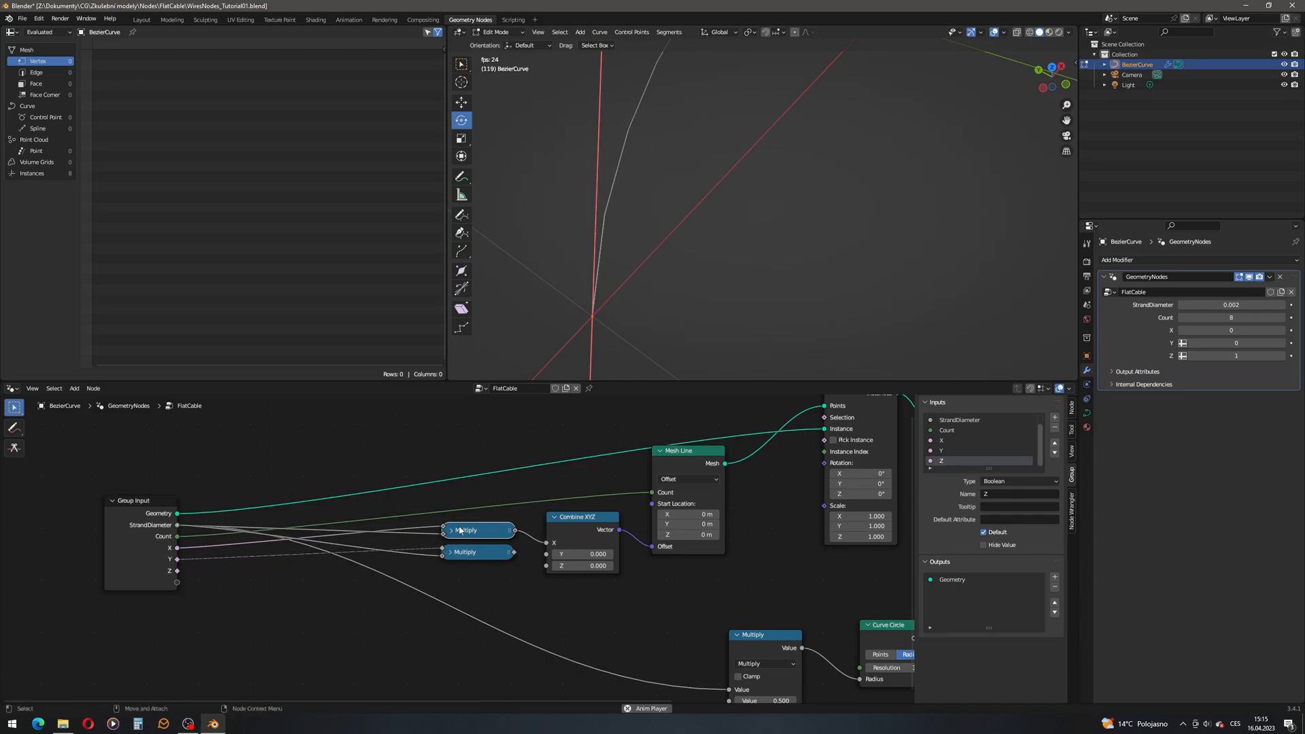
pyautogui.hotkey('shift', 'd')
pyautogui.click(459, 573)
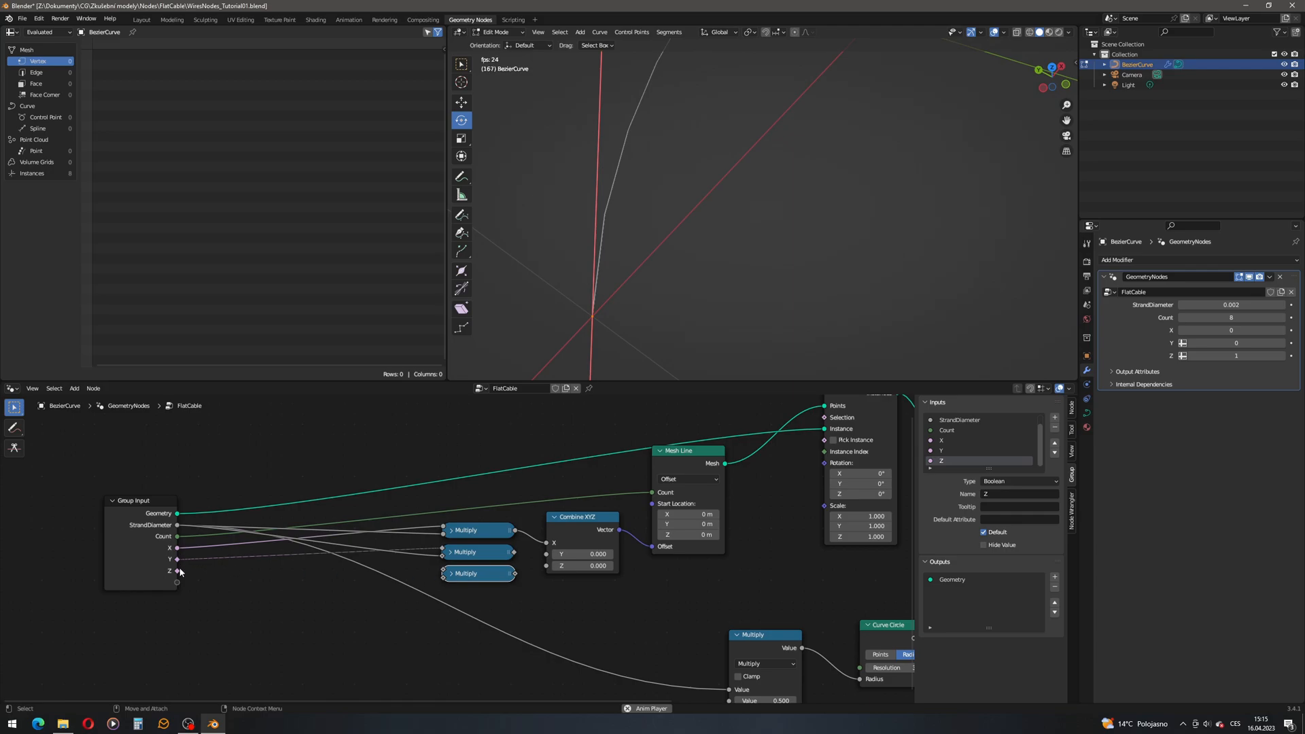
pyautogui.moveTo(175, 577); pyautogui.dragTo(443, 573)
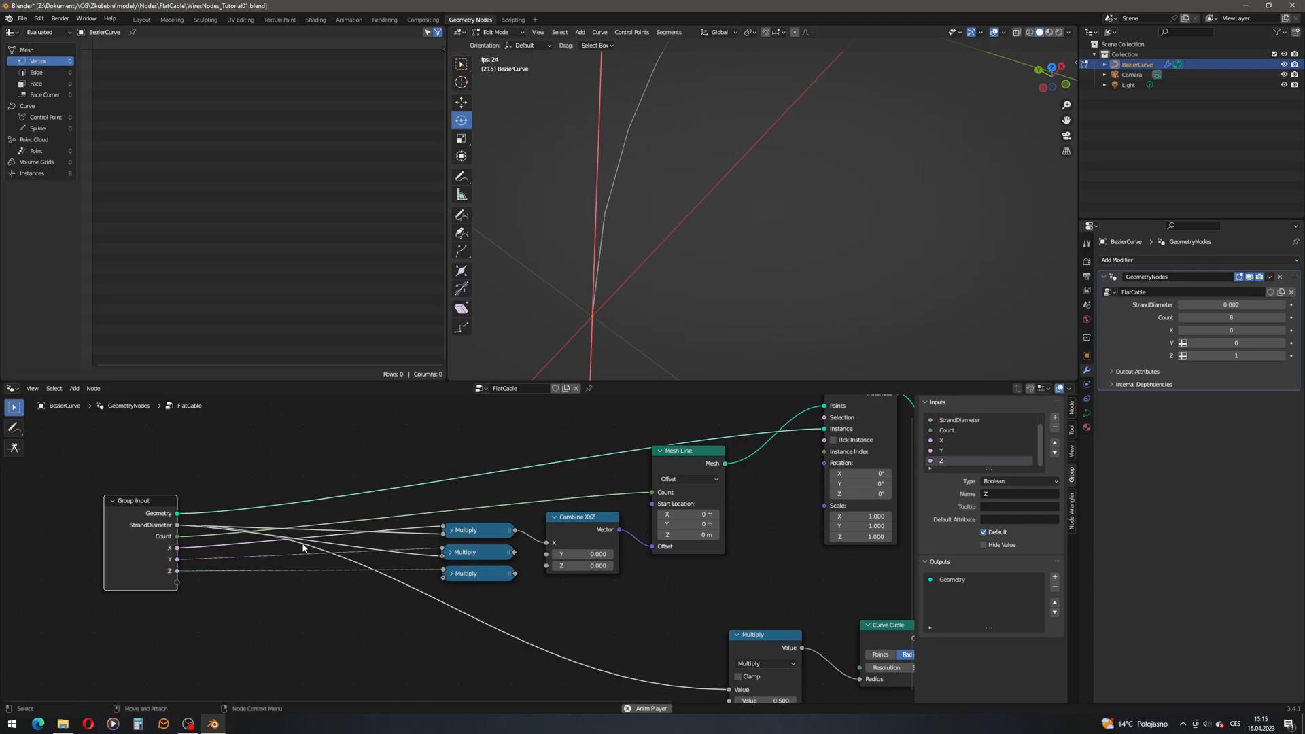
pyautogui.moveTo(178, 525); pyautogui.dragTo(443, 579)
pyautogui.moveTo(514, 552); pyautogui.dragTo(547, 565)
pyautogui.moveTo(664, 288); pyautogui.dragTo(889, 229, button='middle')
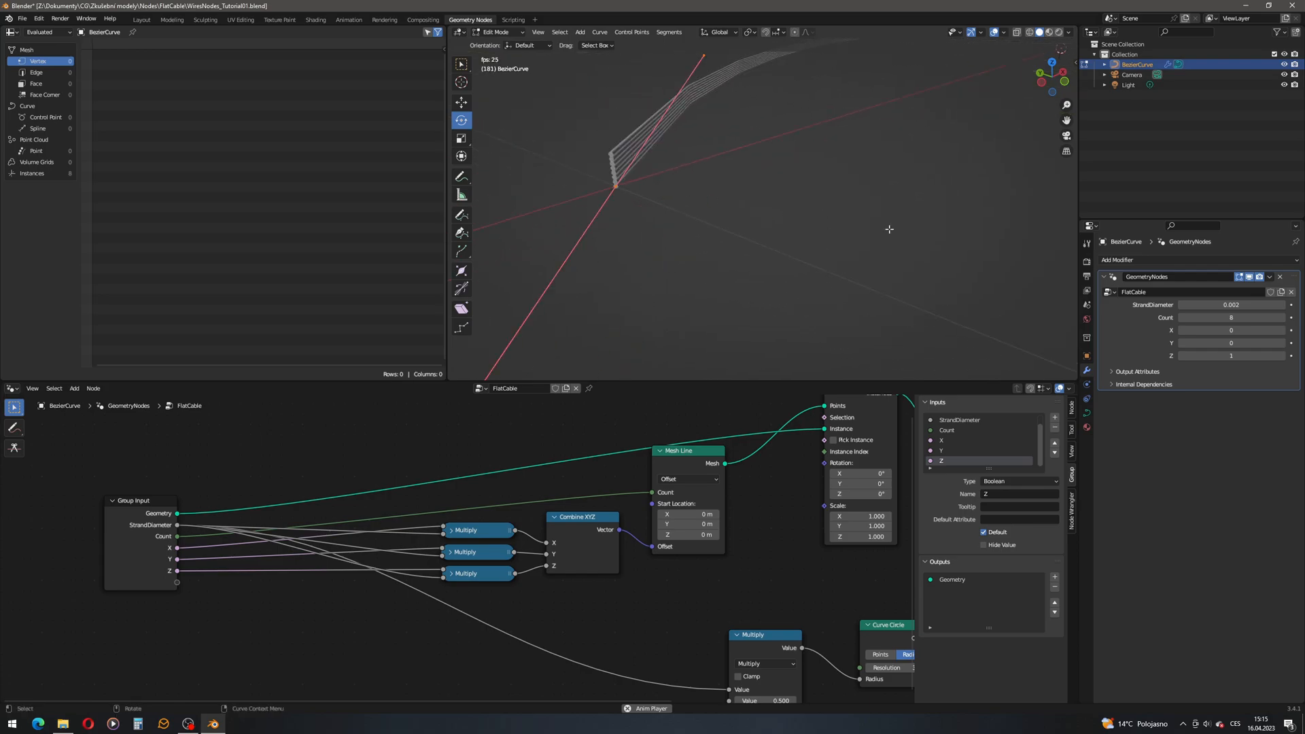
# Test the X direction by setting Z to 0 and X to 1 in the modifier.
pyautogui.click(1240, 356)
pyautogui.write('0')
pyautogui.press('Return')
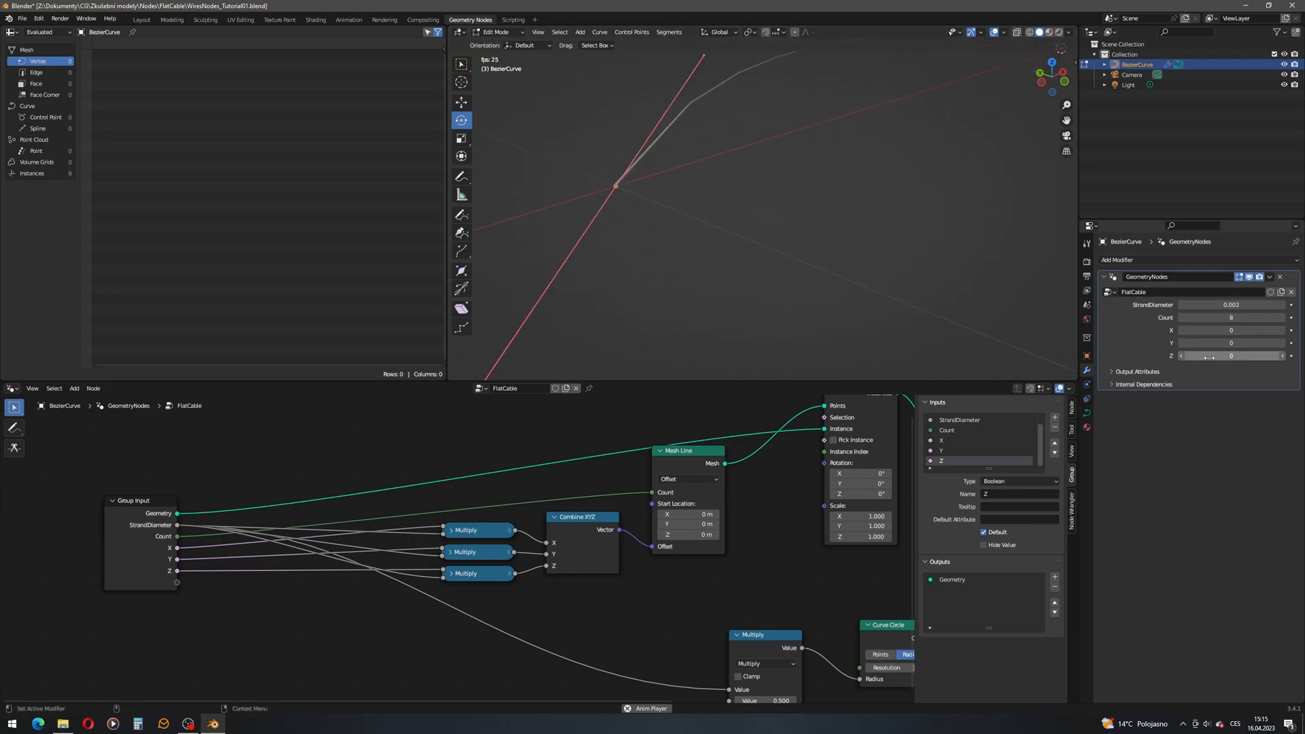
pyautogui.click(1234, 330)
pyautogui.write('1')
pyautogui.press('Return')
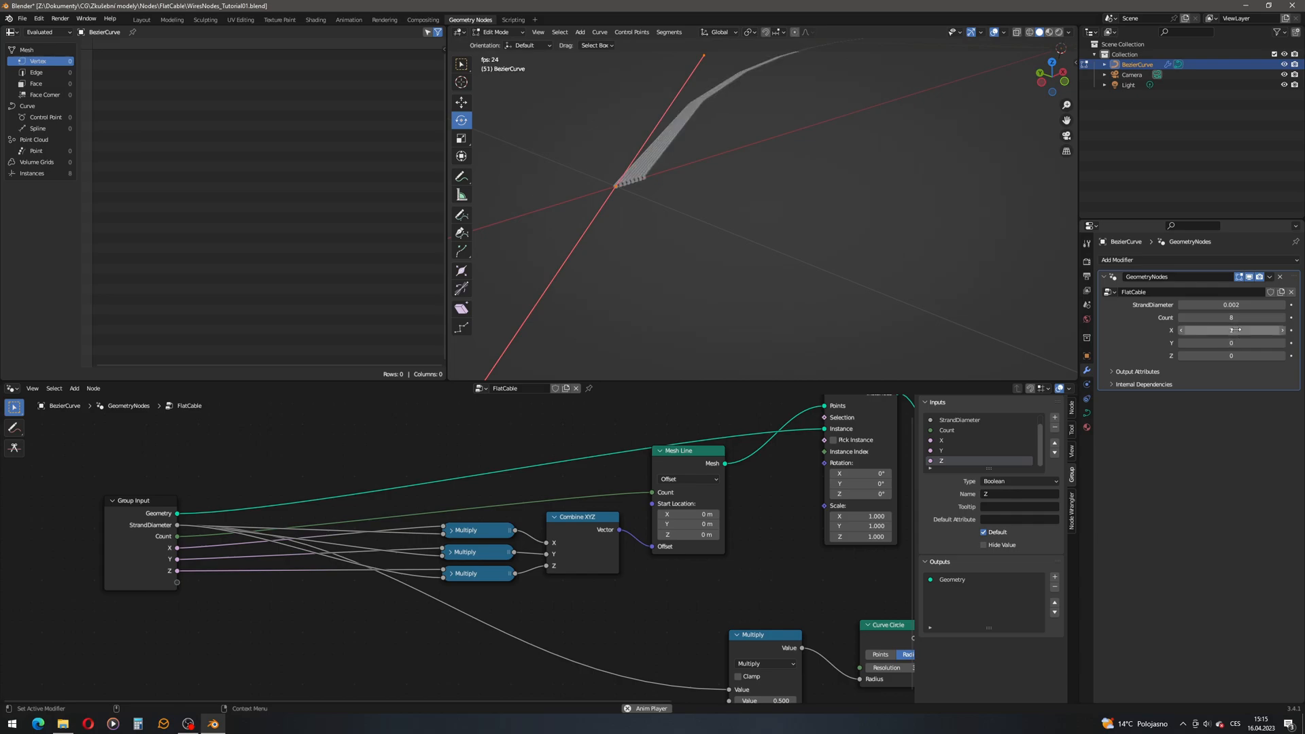
# Test the Y direction by setting X to 0 and Y to 1 in the modifier.
pyautogui.click(1235, 330)
pyautogui.write('0')
pyautogui.press('Return')
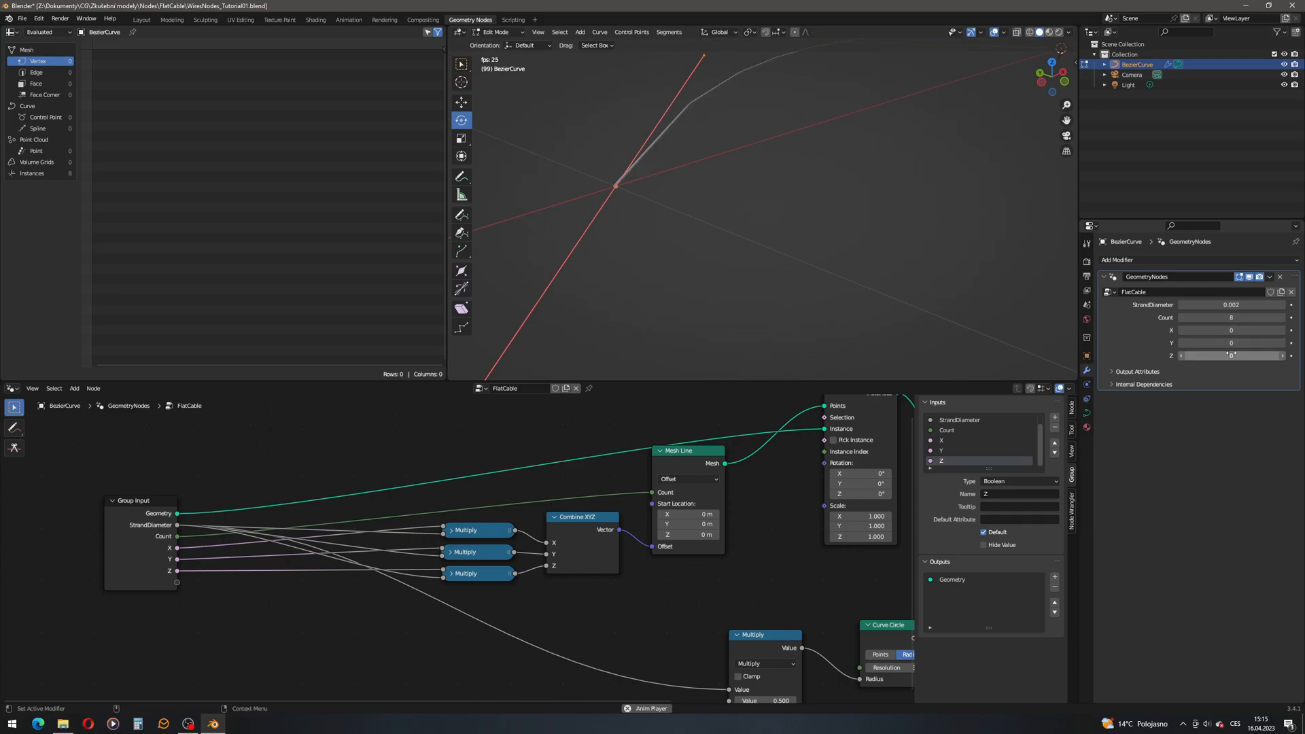
pyautogui.click(1236, 343)
pyautogui.write('1')
pyautogui.press('Return')
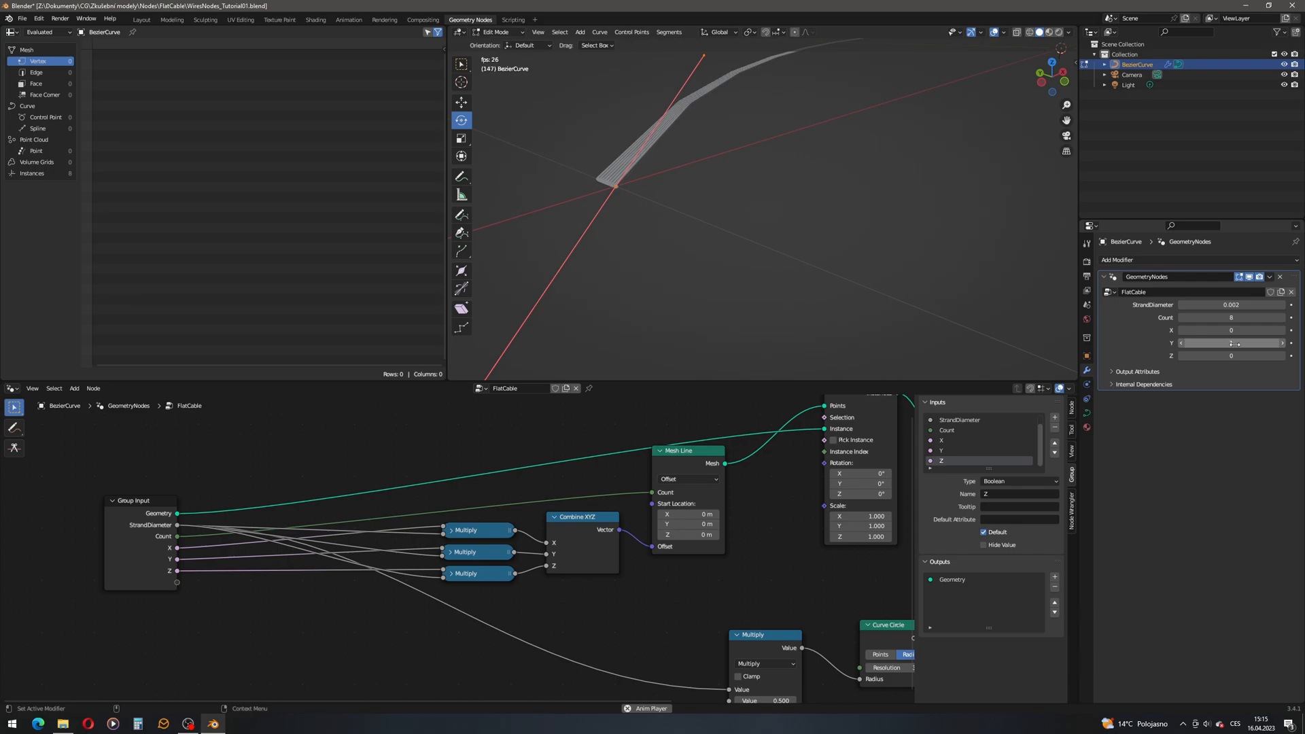
# Return the cable to the Z direction by setting Y to 0 and Z to 1 in the modifier.
pyautogui.click(1234, 344)
pyautogui.write('0')
pyautogui.press('Return')
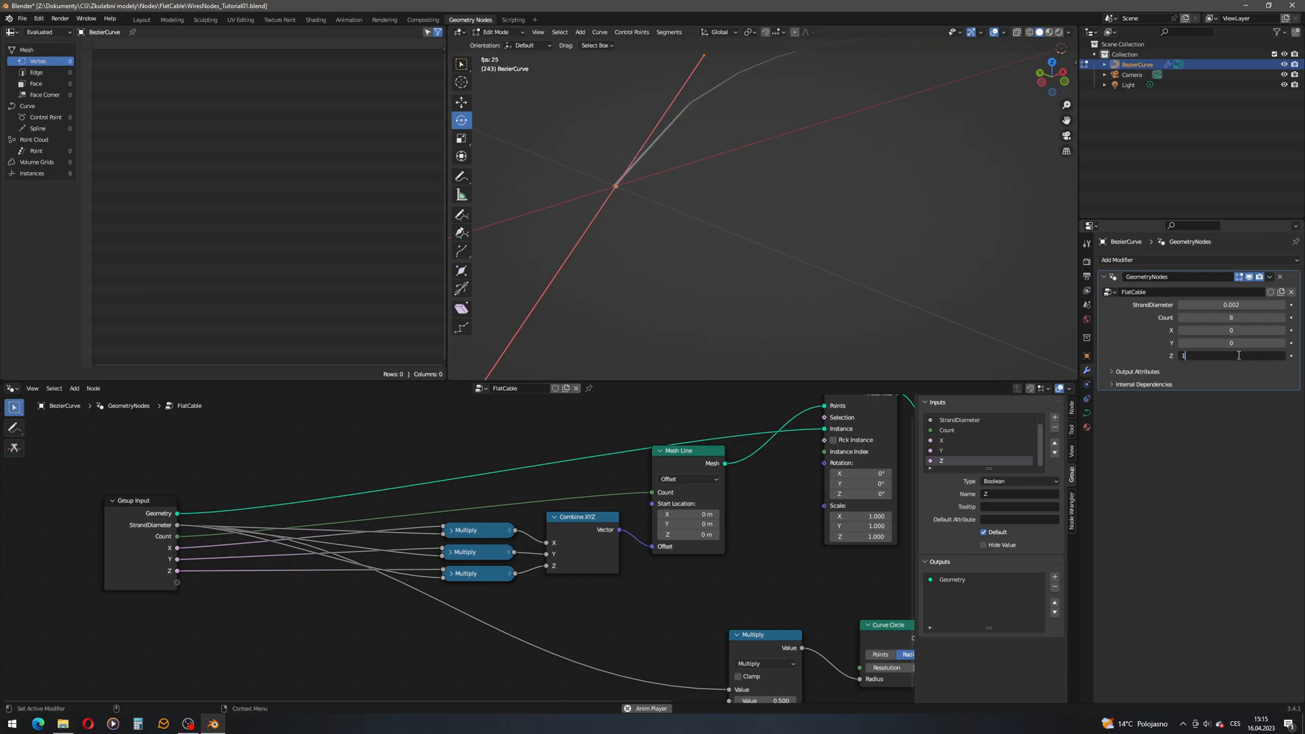
pyautogui.click(1238, 355)
pyautogui.write('1')
pyautogui.press('Return')
pyautogui.moveTo(795, 145); pyautogui.dragTo(876, 143, button='middle')
pyautogui.moveTo(607, 219); pyautogui.dragTo(734, 228, button='middle')
# Move the Group Output node farther away from the Curve to Mesh node to free up space between them.
pyautogui.moveTo(733, 512); pyautogui.dragTo(504, 480, button='middle')
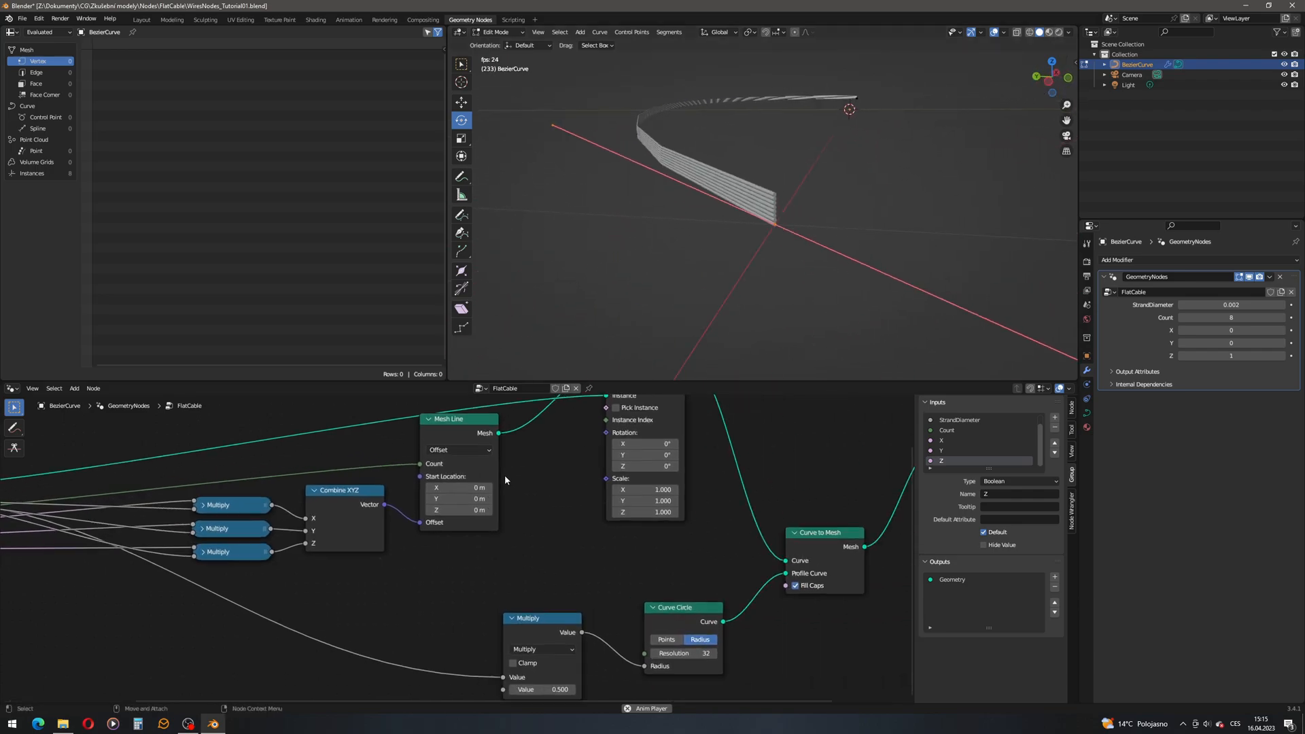
pyautogui.scroll(-3, 504, 480)
pyautogui.moveTo(744, 491); pyautogui.dragTo(803, 490)
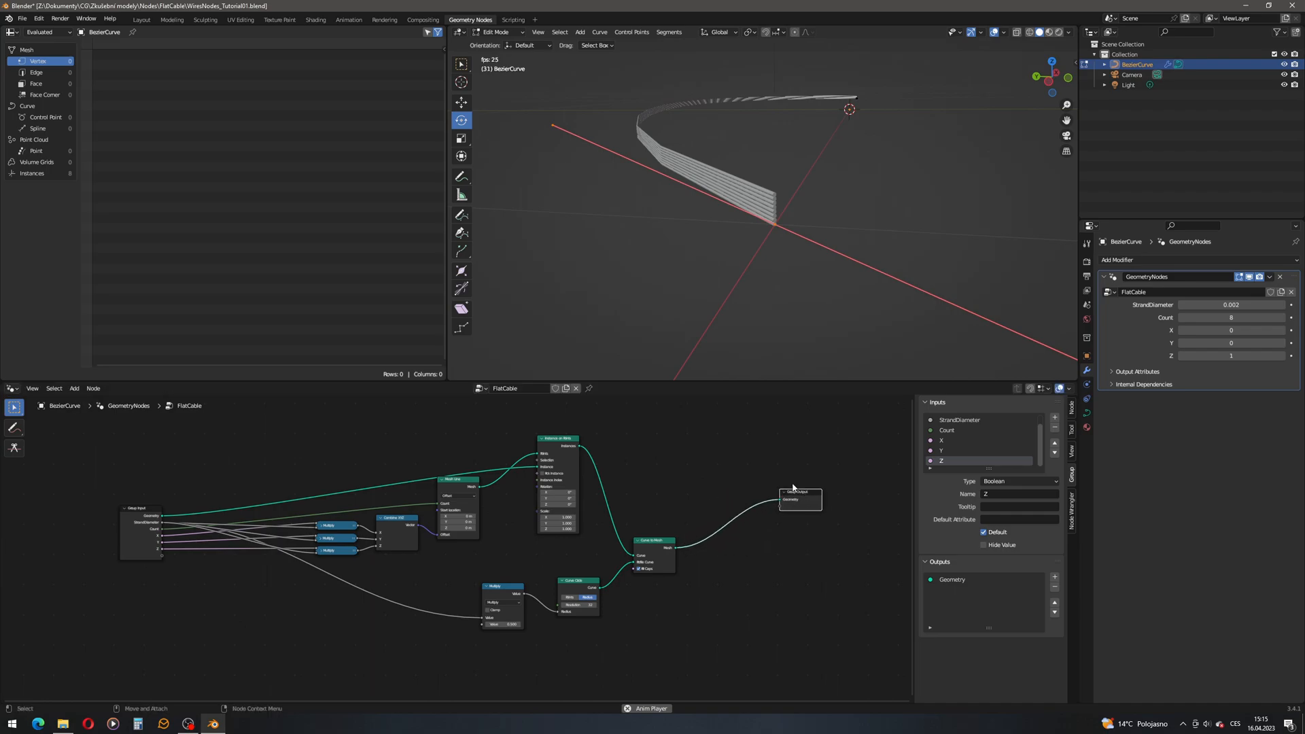
# Add a Set Material node and insert it on the link between Curve to Mesh and Group Output.
pyautogui.click(74, 388)
pyautogui.write('s')
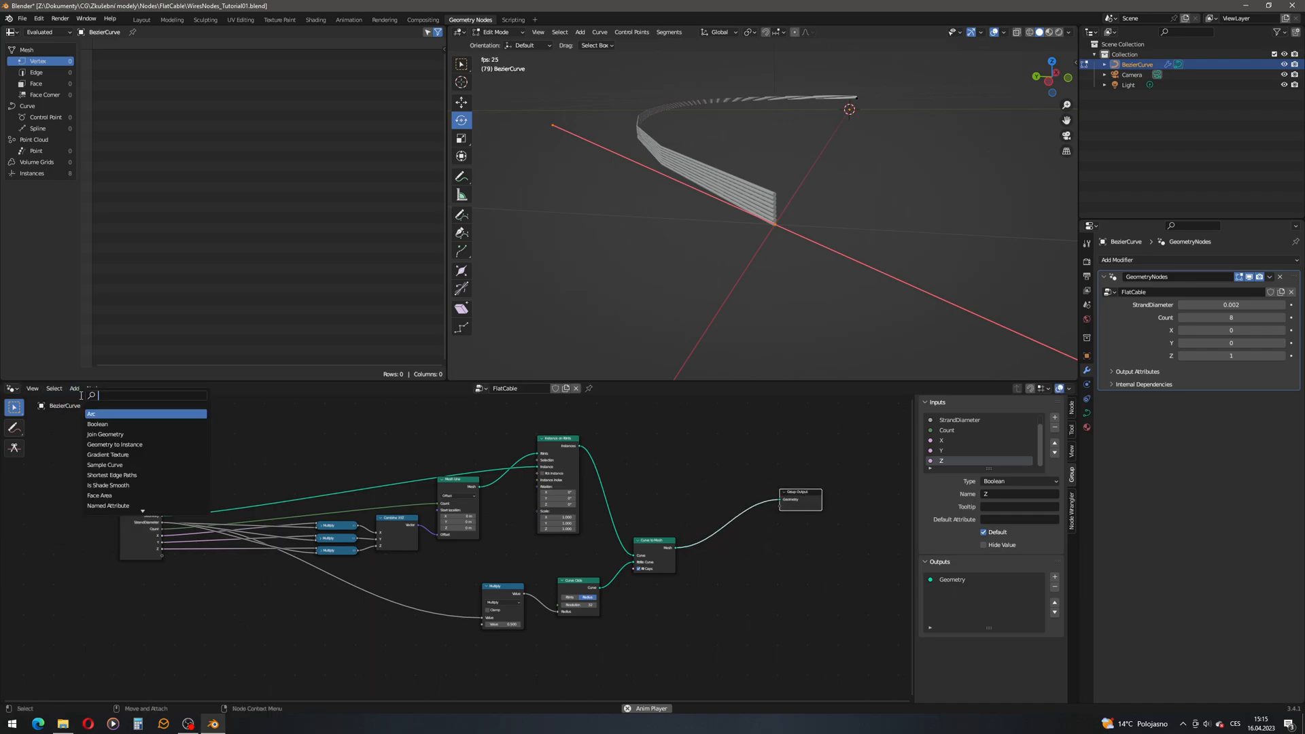
pyautogui.write('et sha')
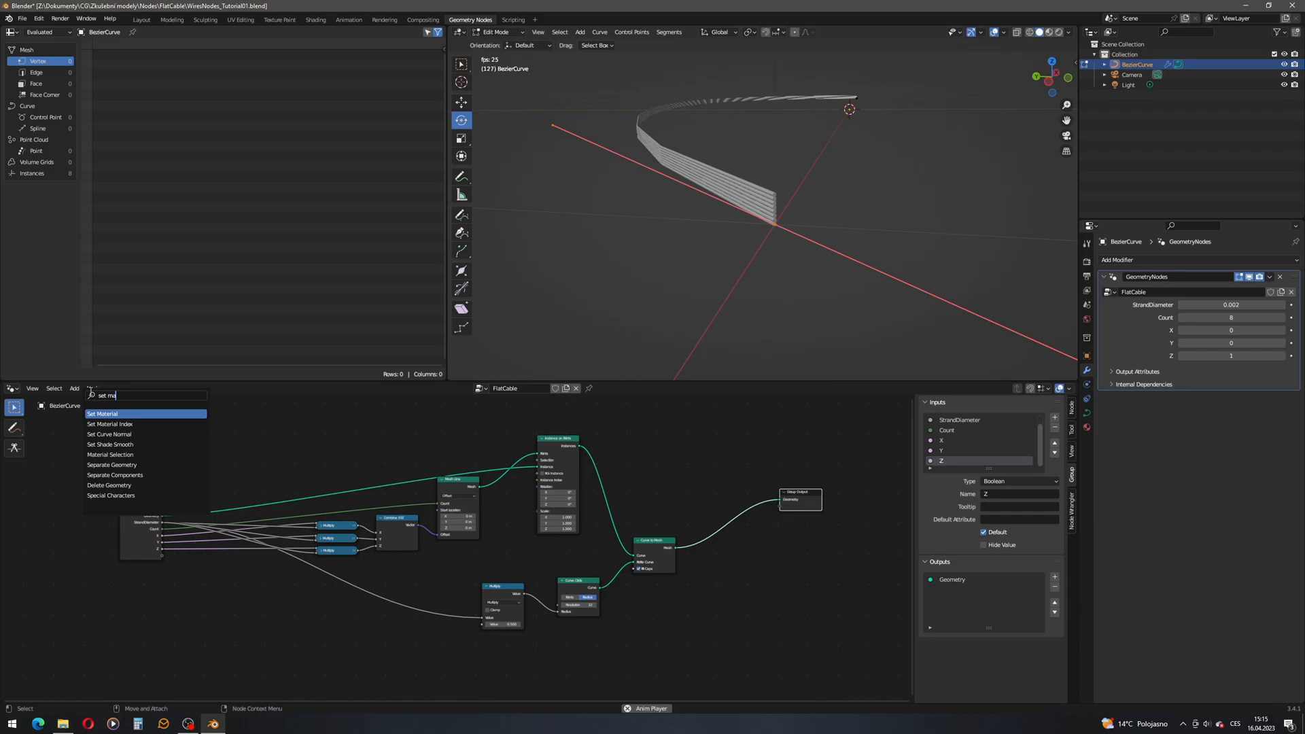
pyautogui.press('Return')
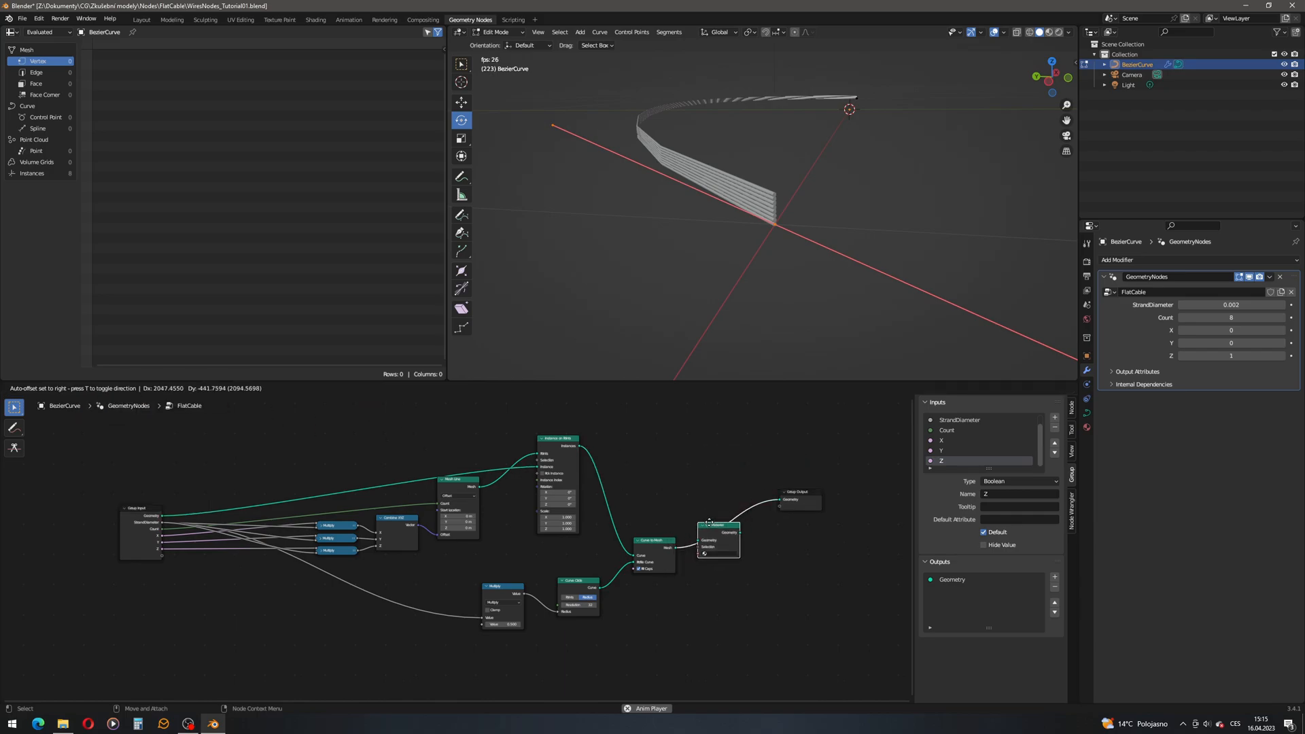
pyautogui.click(709, 524)
pyautogui.moveTo(710, 524); pyautogui.dragTo(716, 521)
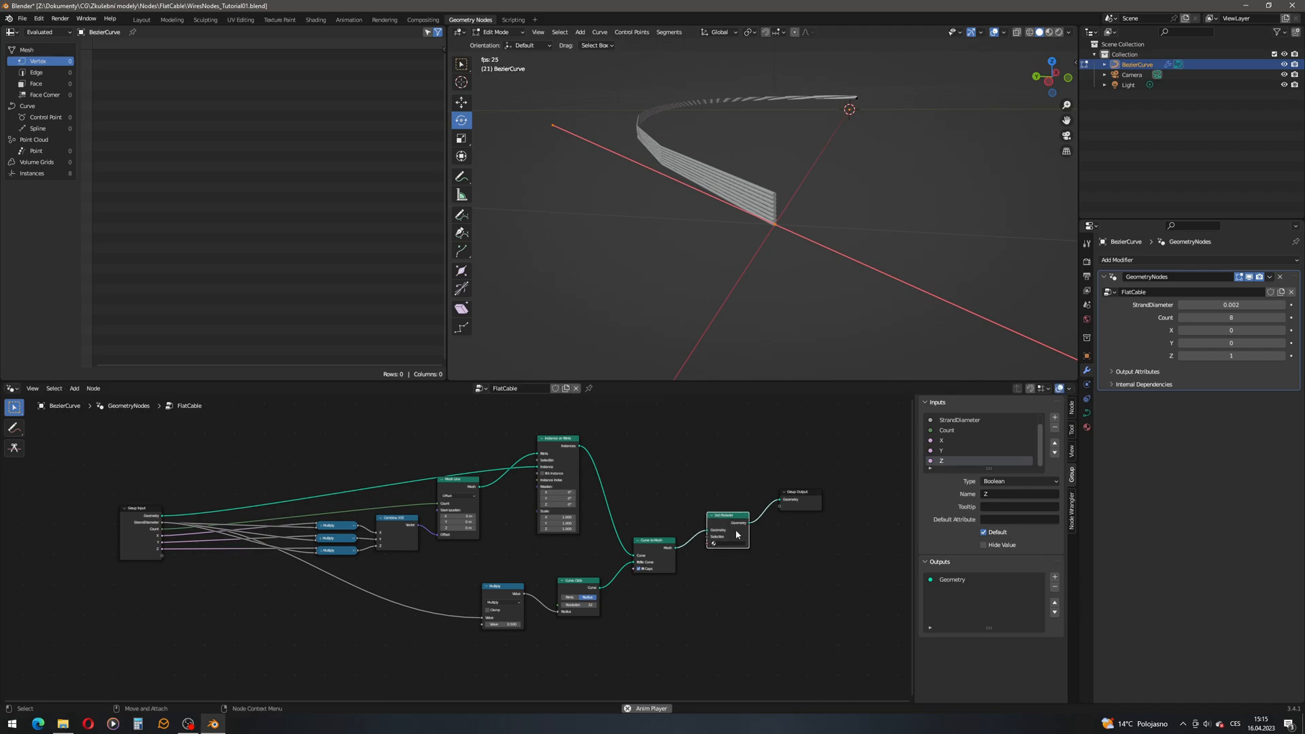
# Create a new material on the Bezier curve and name it FlatCable.
pyautogui.scroll(1, 804, 511)
pyautogui.keyDown('ctrl'); pyautogui.hscroll(3, 803, 511); pyautogui.keyUp('ctrl')
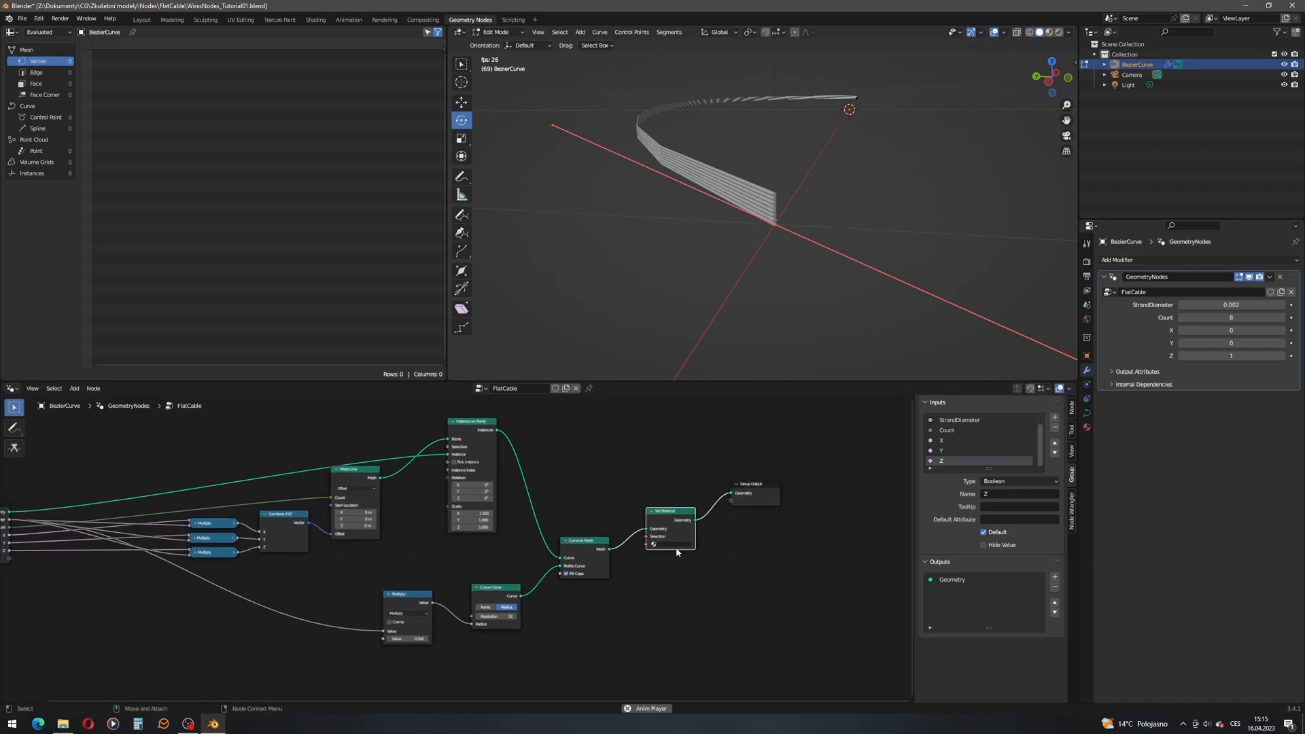
pyautogui.click(1086, 429)
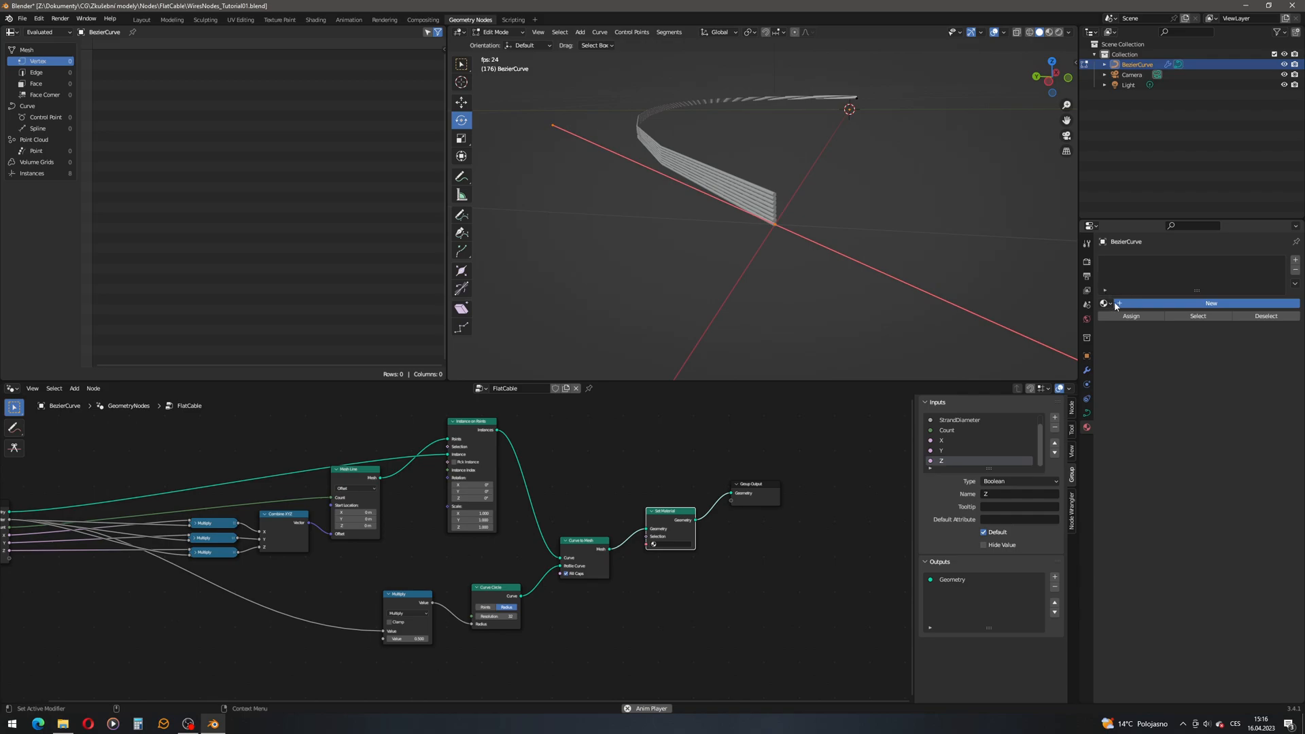
pyautogui.click(1132, 303)
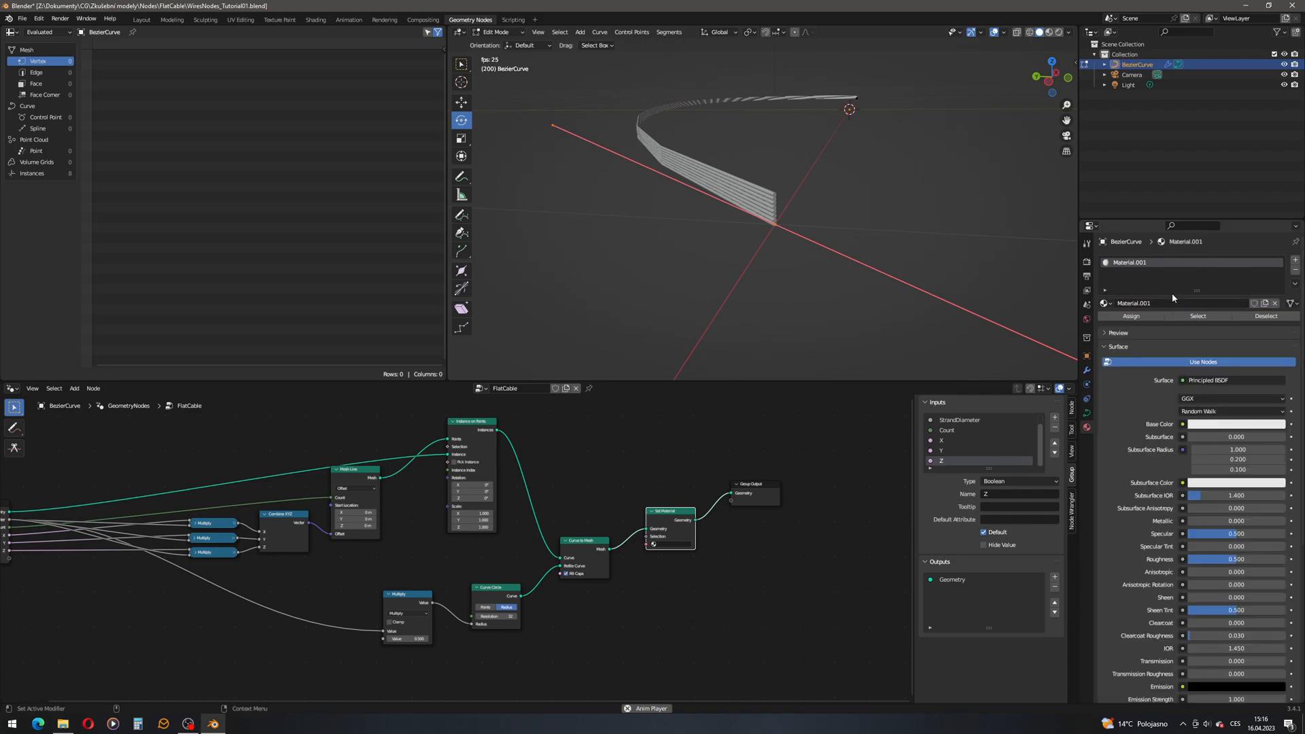
pyautogui.click(1155, 304)
pyautogui.write('FlatCab')
pyautogui.press('Return')
# Switch to the Shading workspace and frame the cable up close in rendered shading.
pyautogui.hotkey('ctrl', 'pageup')
pyautogui.hotkey('ctrl', 'pageup')
pyautogui.hotkey('ctrl', 'pageup')
pyautogui.hotkey('ctrl', 'pageup')
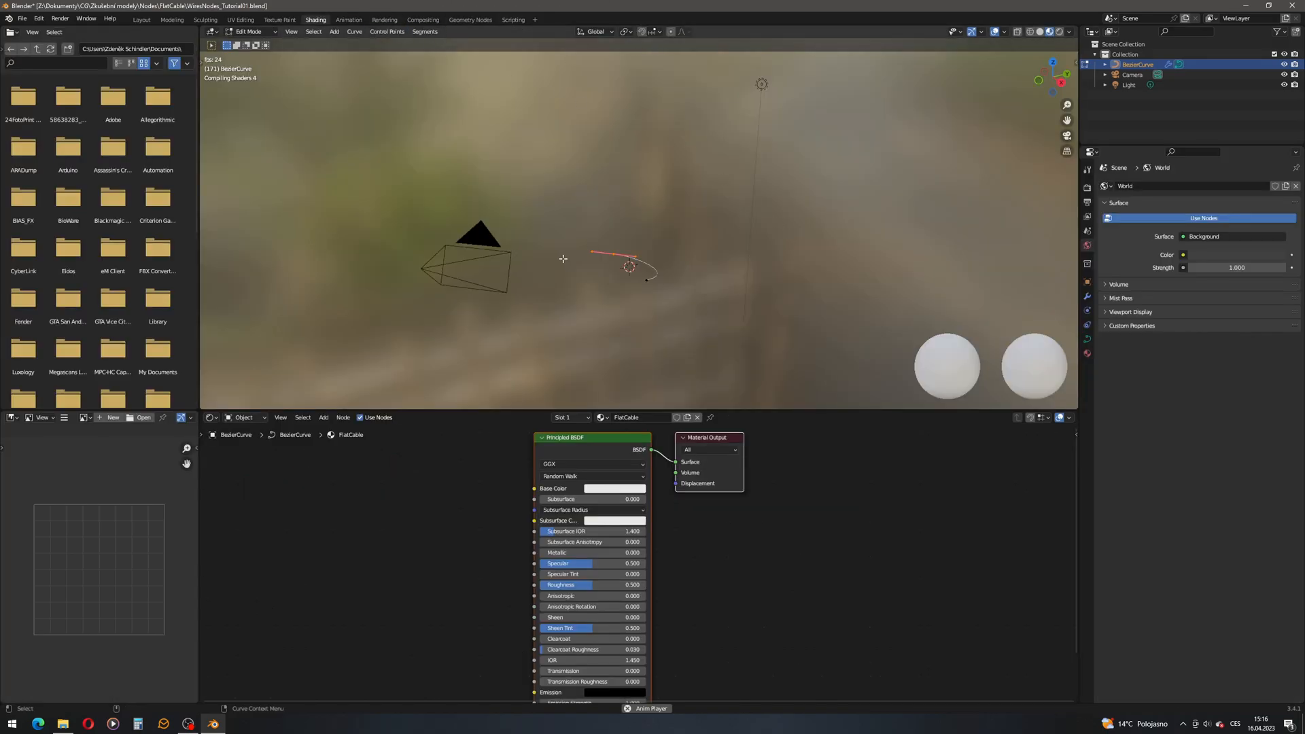
pyautogui.moveTo(552, 256); pyautogui.dragTo(456, 252, button='middle')
pyautogui.scroll(7, 603, 262)
pyautogui.keyDown('shift'); pyautogui.moveTo(644, 282); pyautogui.dragTo(674, 133, button='middle'); pyautogui.keyUp('shift')
pyautogui.scroll(2, 591, 272)
pyautogui.keyDown('shift'); pyautogui.moveTo(580, 300); pyautogui.dragTo(769, 217, button='middle'); pyautogui.keyUp('shift')
pyautogui.scroll(3, 589, 289)
pyautogui.scroll(-2, 769, 218)
pyautogui.scroll(1, 686, 208)
pyautogui.scroll(1, 686, 209)
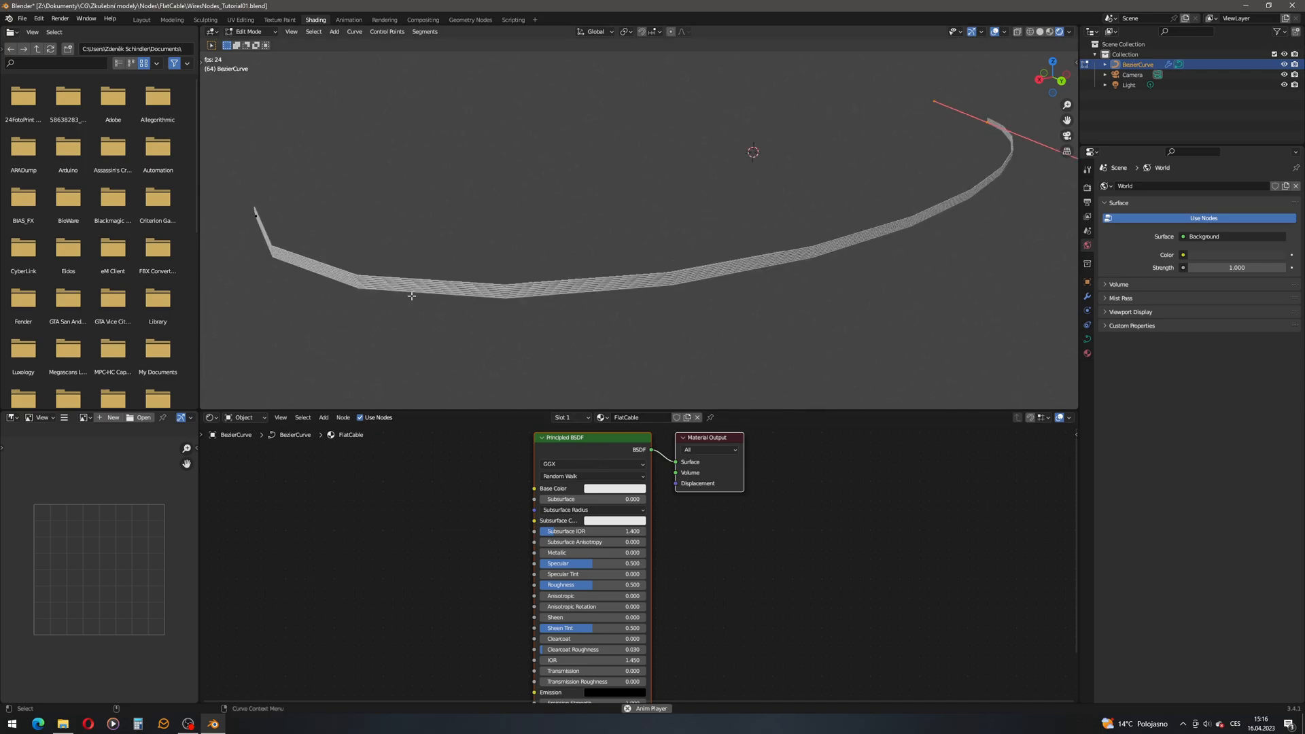
pyautogui.scroll(3, 449, 348)
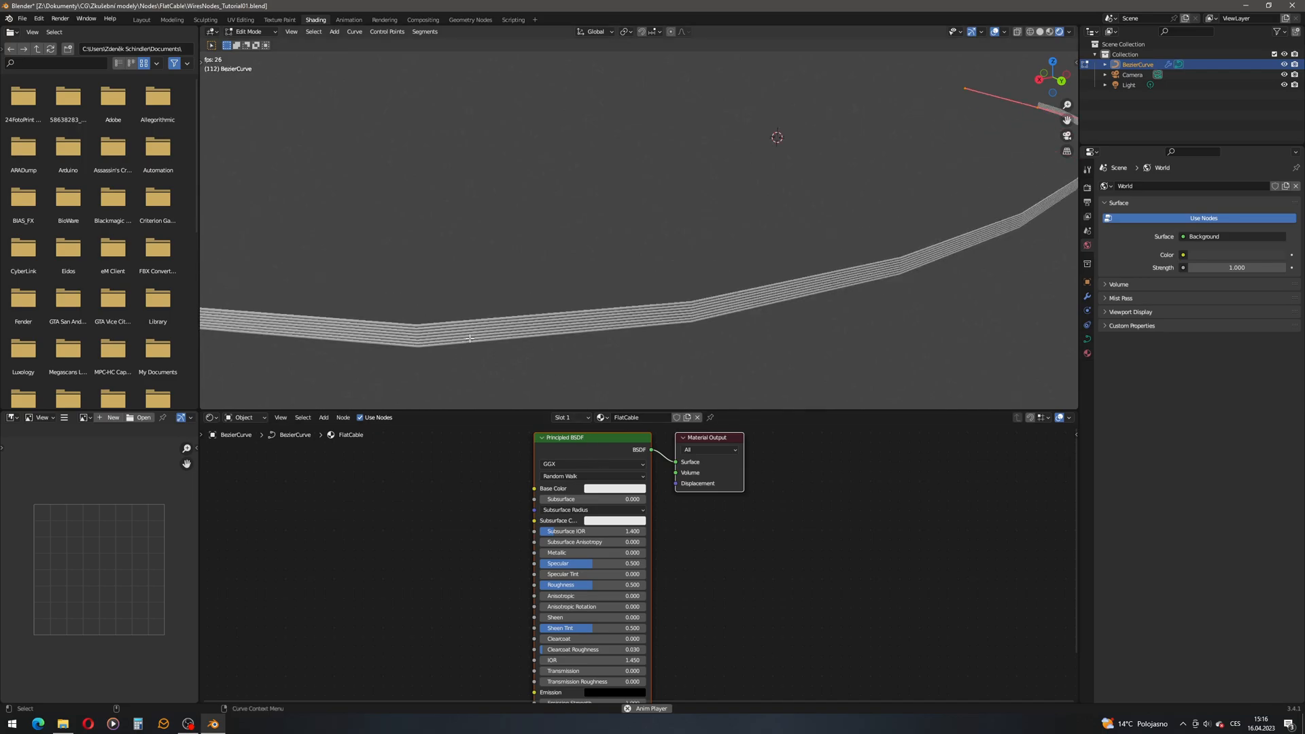
# Add an Object Info node to the FlatCable material, well ahead of the Principled BSDF.
pyautogui.click(323, 417)
pyautogui.click(331, 426)
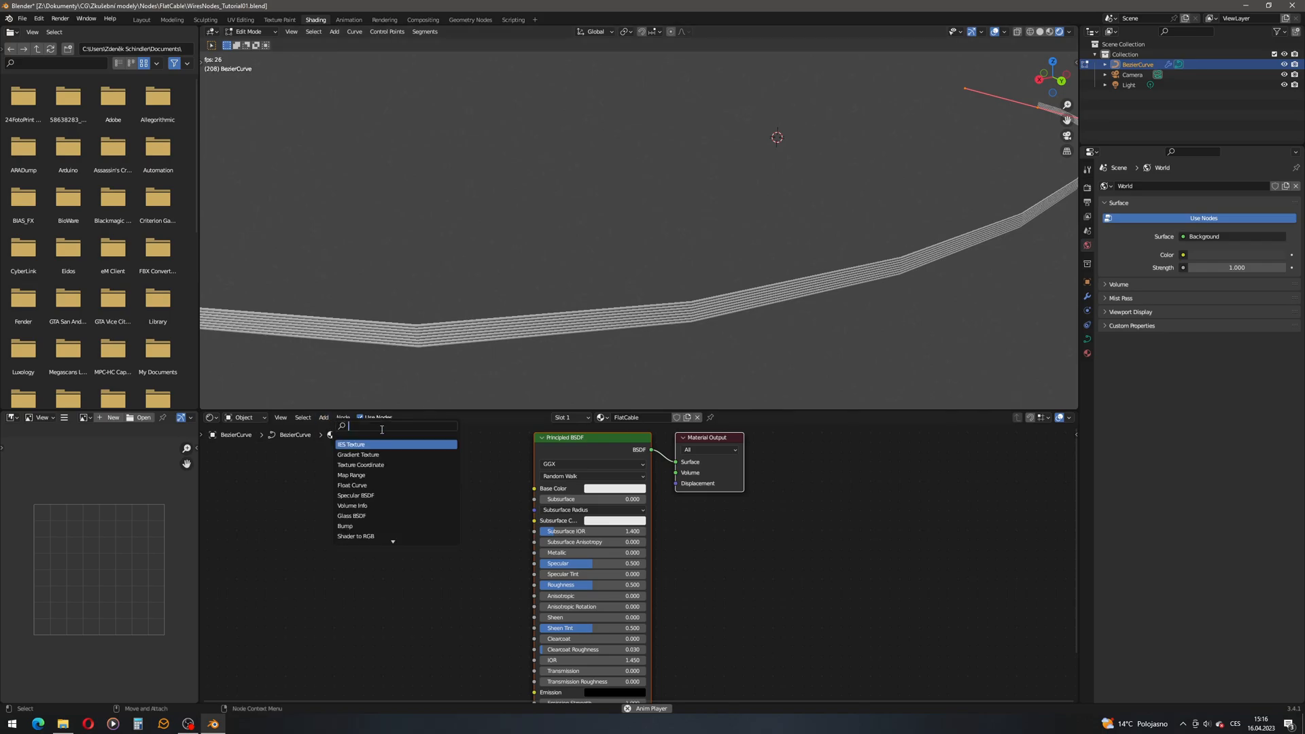
pyautogui.write('obje')
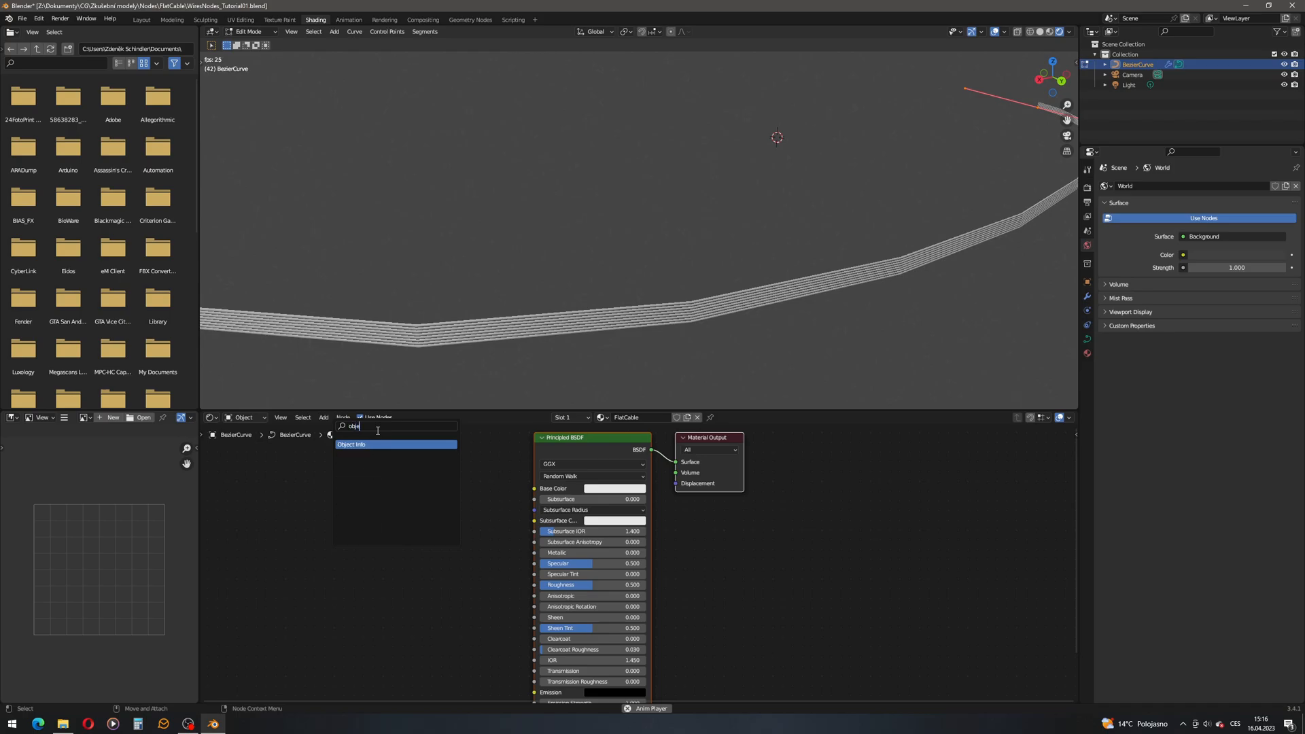
pyautogui.press('Return')
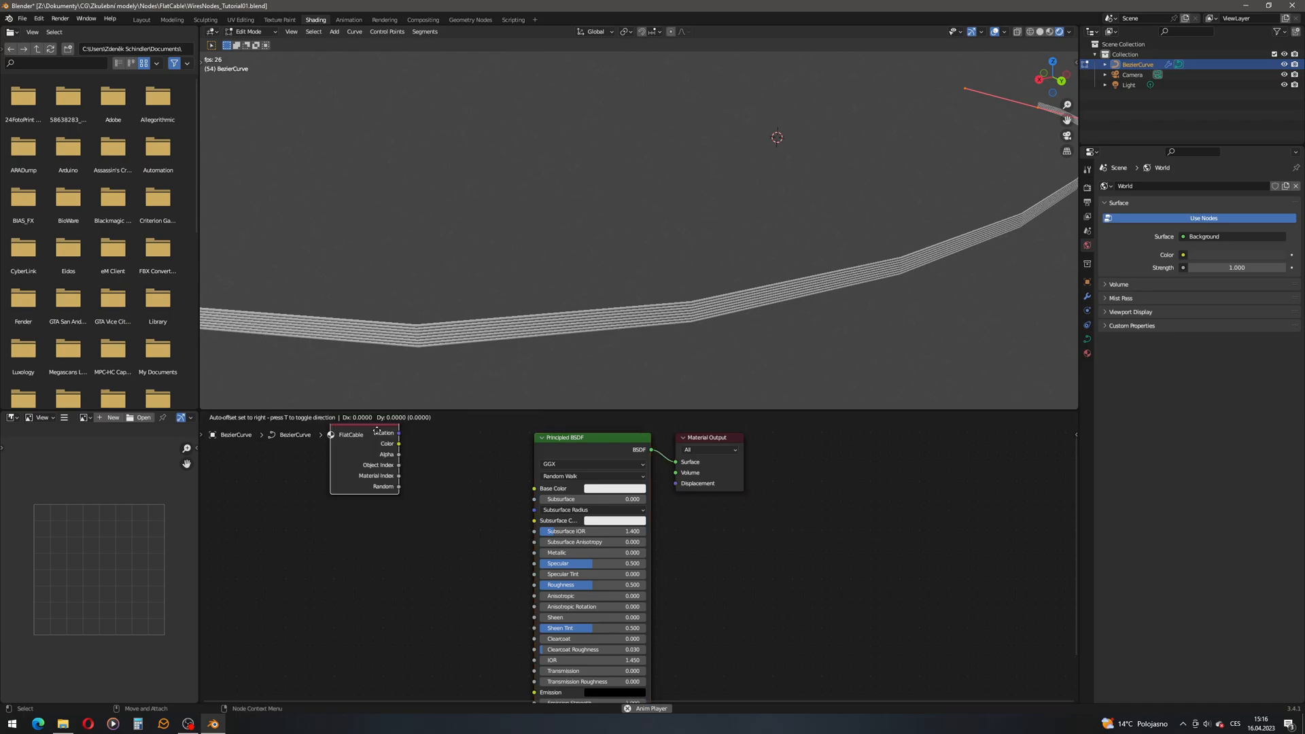
pyautogui.click(277, 454)
# Add a ColorRamp node between the Object Info and Principled BSDF nodes.
pyautogui.click(328, 419)
pyautogui.click(340, 426)
pyautogui.write('ramp')
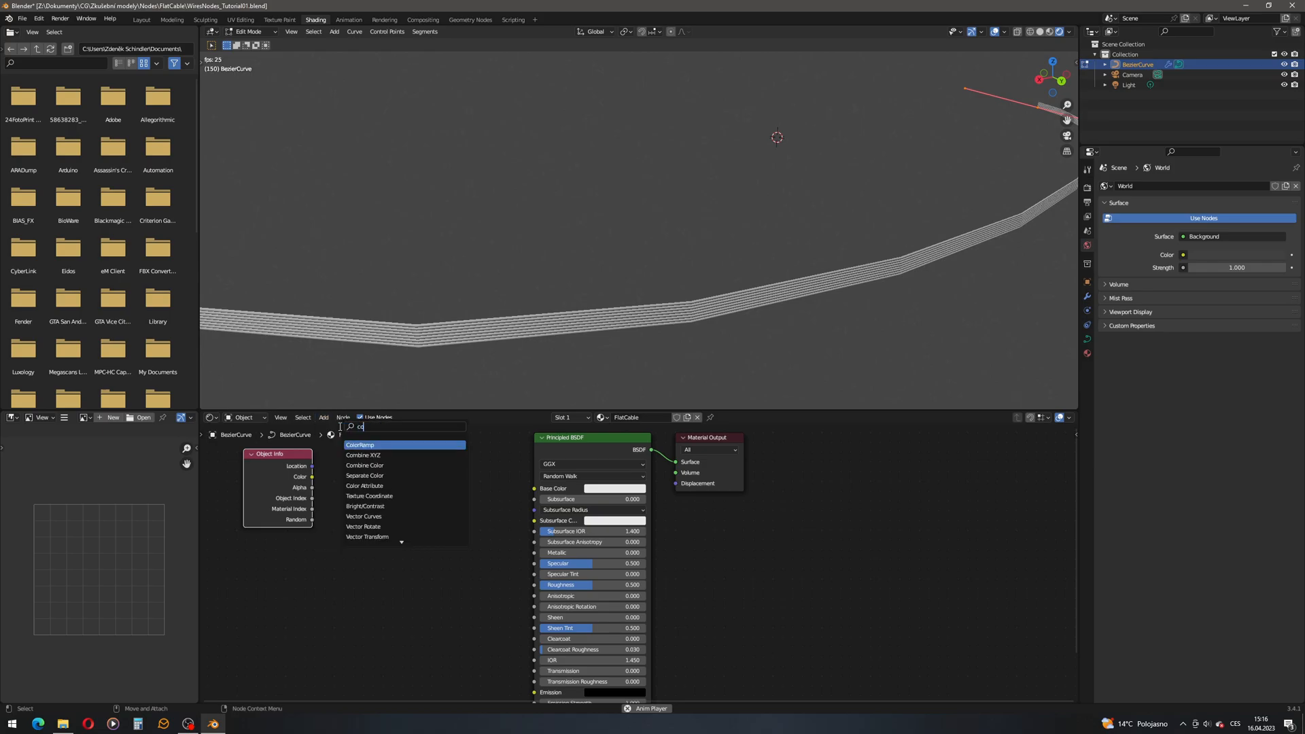
pyautogui.press('Return')
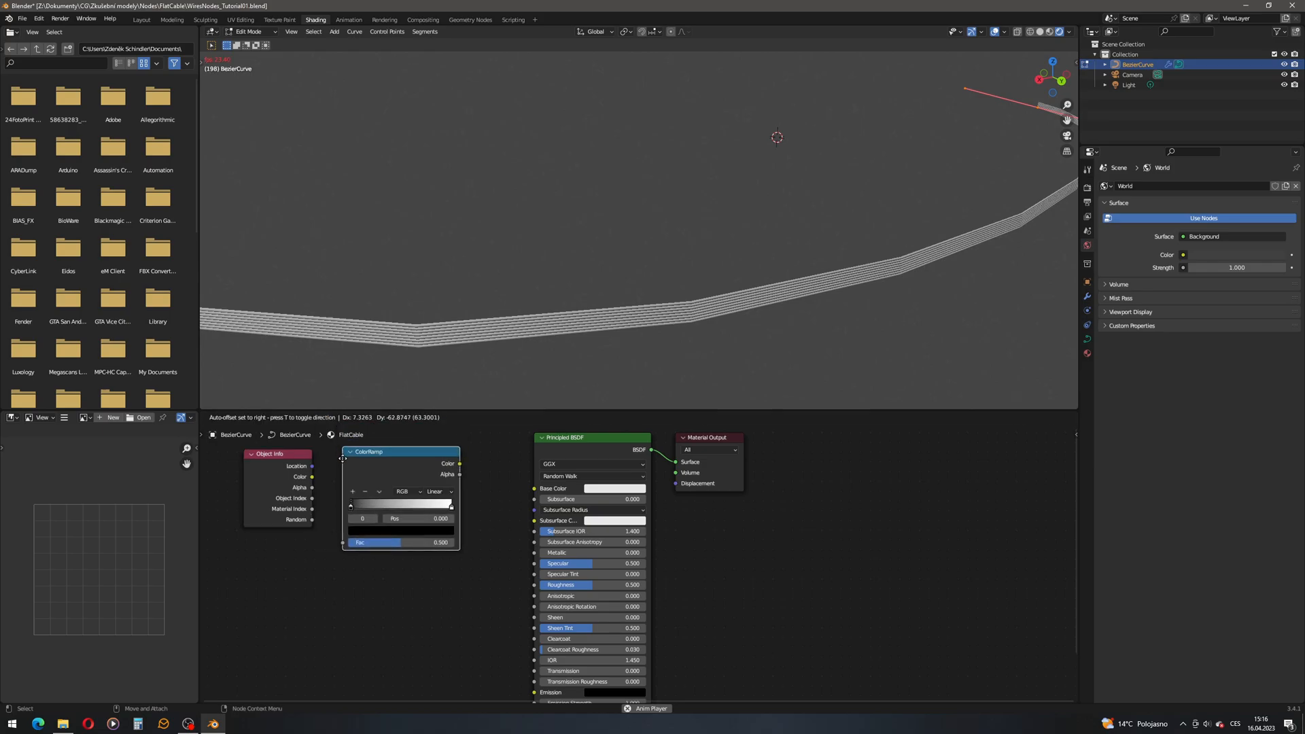
pyautogui.click(353, 458)
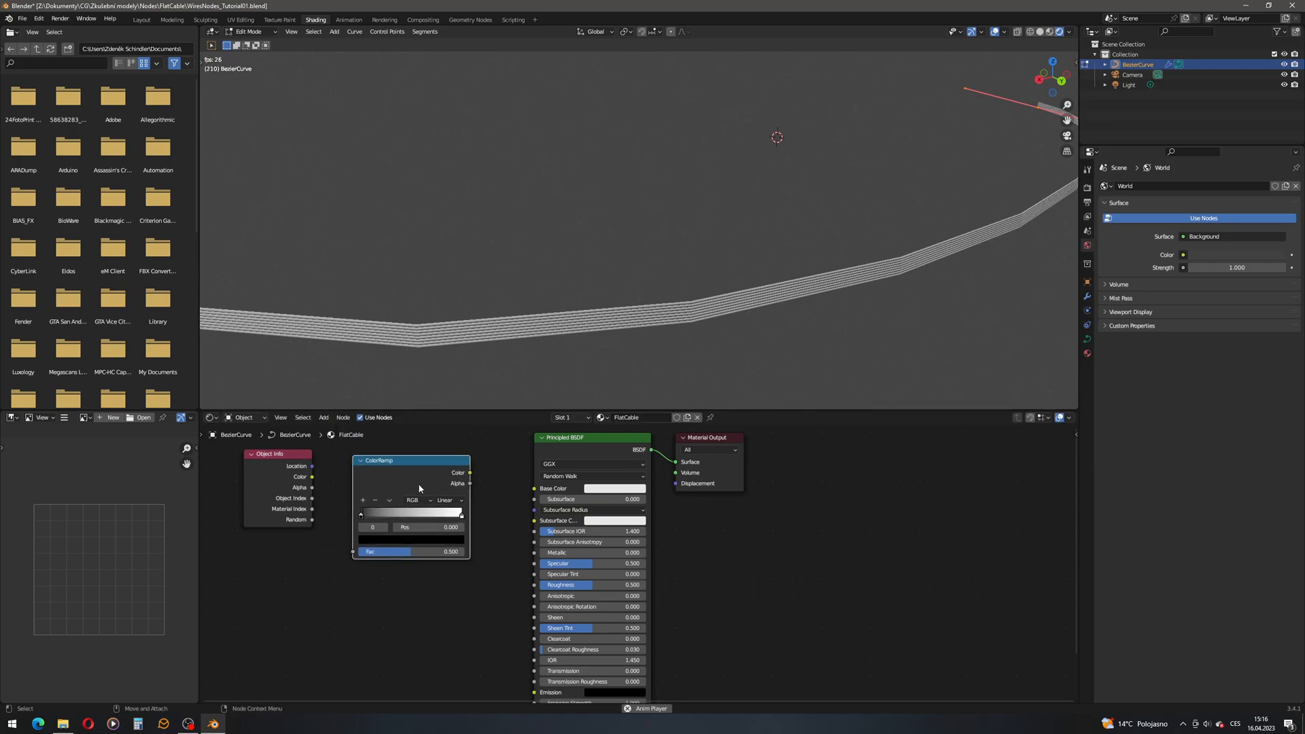
# Add two stops to the ColorRamp and space them out at about 0.37 and 0.69.
pyautogui.click(363, 501)
pyautogui.click(365, 500)
pyautogui.moveTo(411, 517)
pyautogui.mouseDown()
pyautogui.moveTo(427, 521)
pyautogui.moveTo(388, 517)
pyautogui.moveTo(399, 519)
pyautogui.mouseUp()
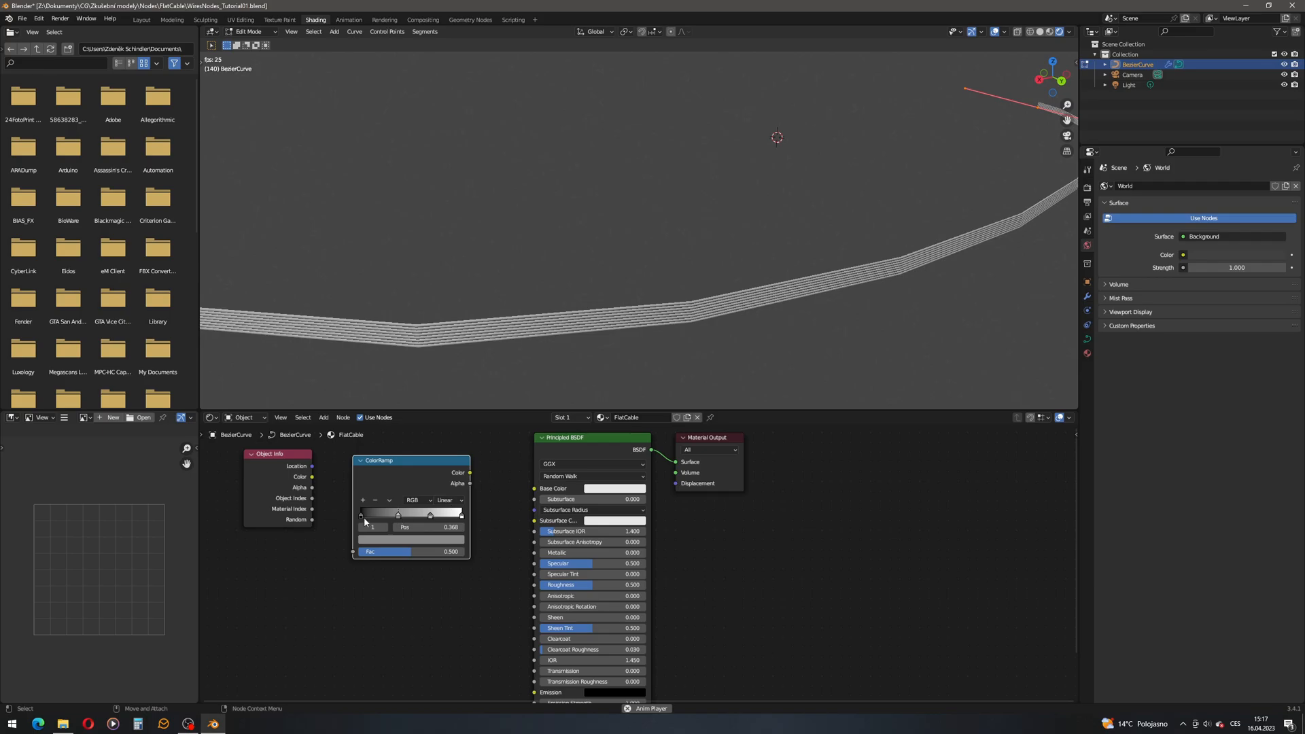
# Color the ColorRamp's first stop bright blue and its second stop green.
pyautogui.click(360, 515)
pyautogui.click(412, 539)
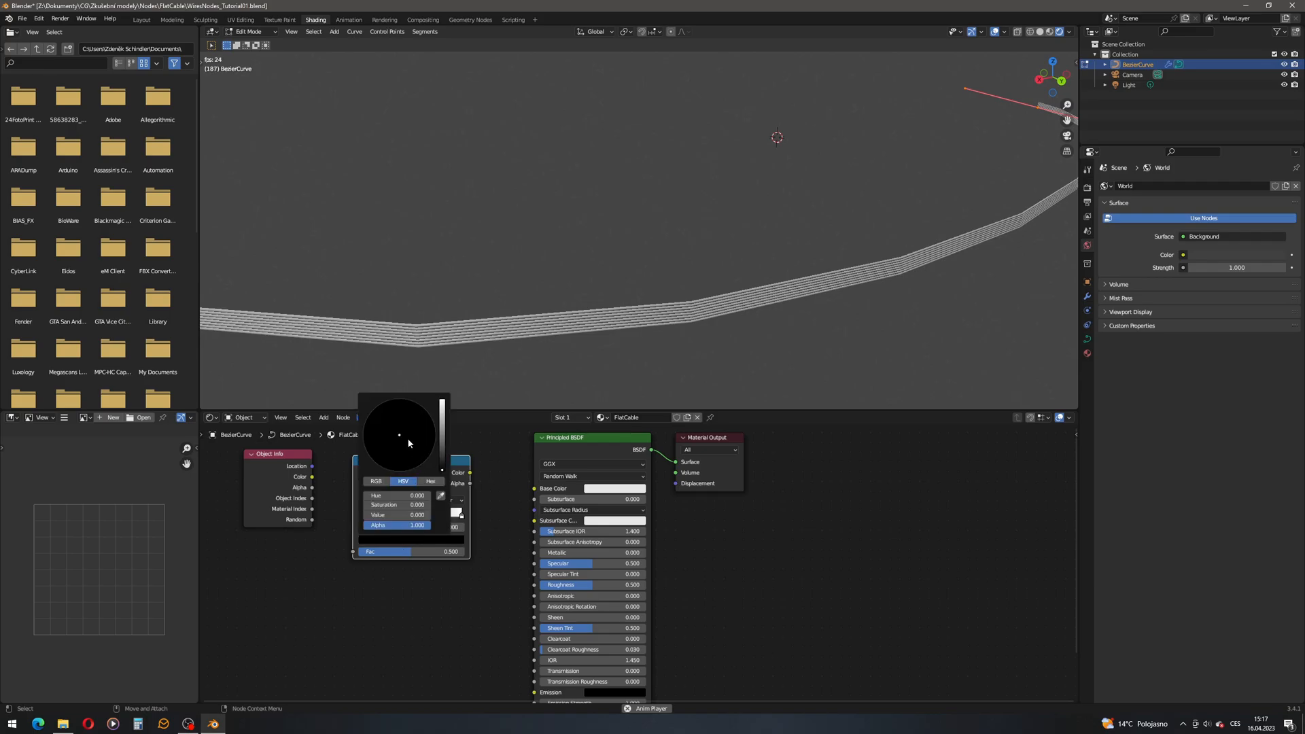
pyautogui.moveTo(441, 460); pyautogui.dragTo(442, 401)
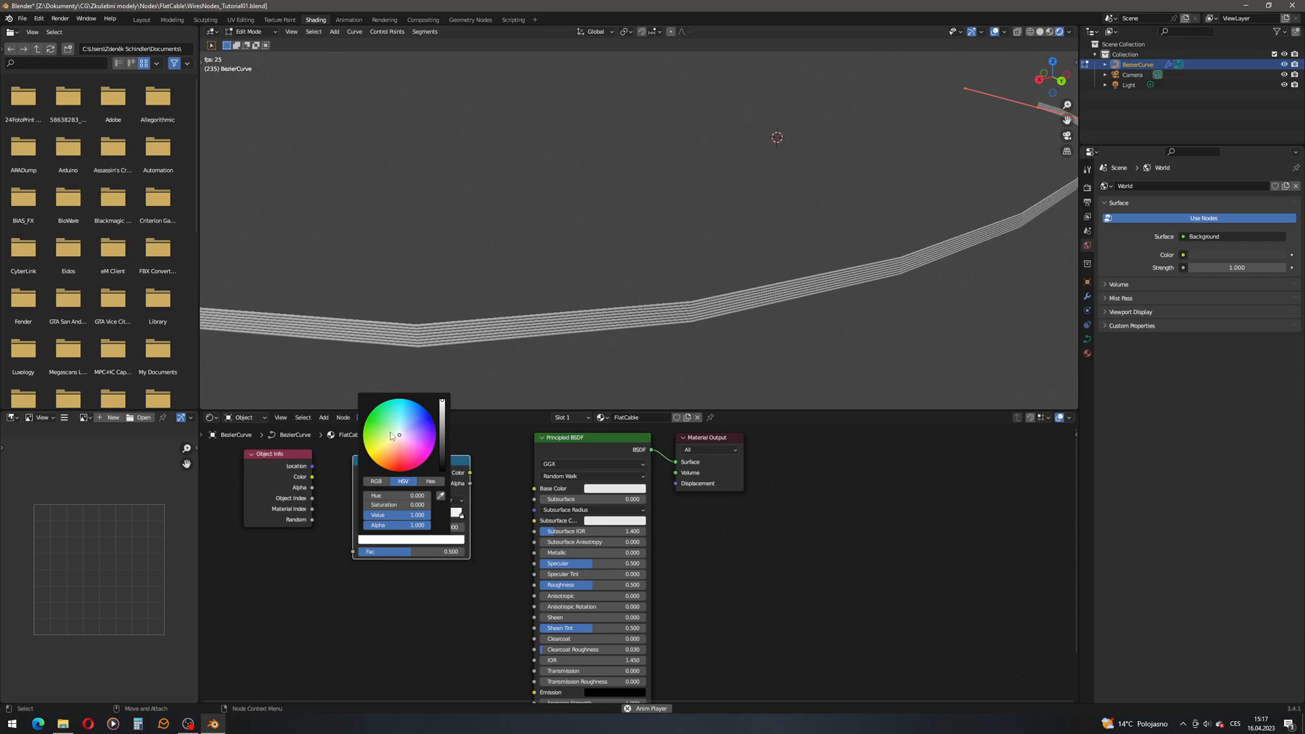
pyautogui.click(428, 418)
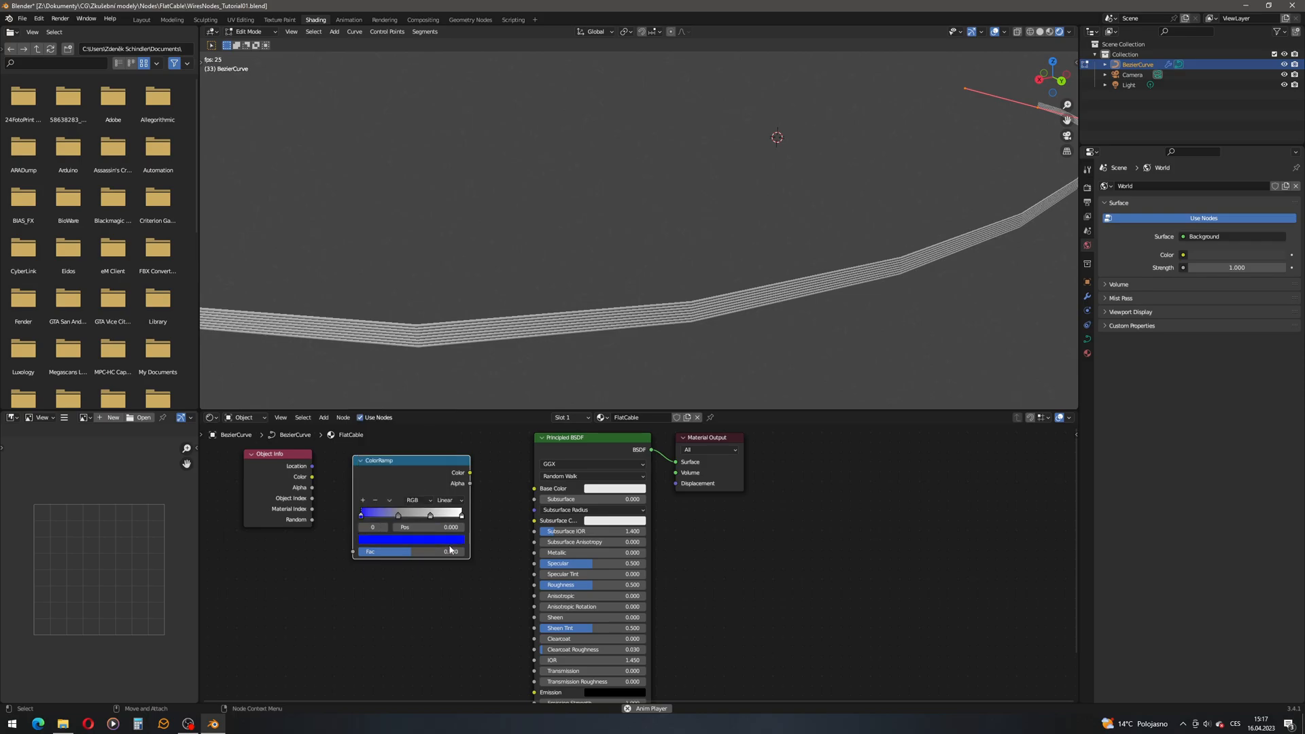
pyautogui.keyDown('ctrl'); pyautogui.click(398, 516); pyautogui.keyUp('ctrl')
pyautogui.click(403, 540)
pyautogui.click(365, 419)
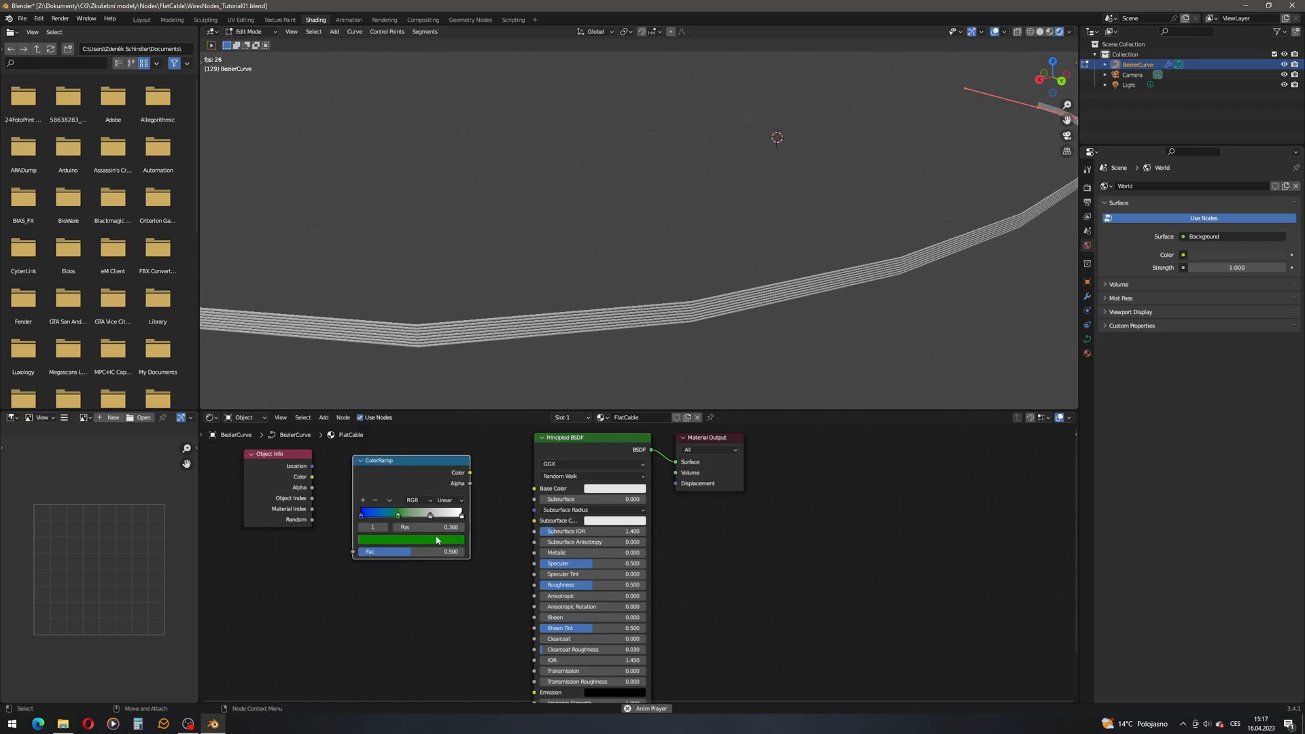
# Color the ColorRamp's third stop red and its last stop bright yellow.
pyautogui.click(430, 516)
pyautogui.click(434, 544)
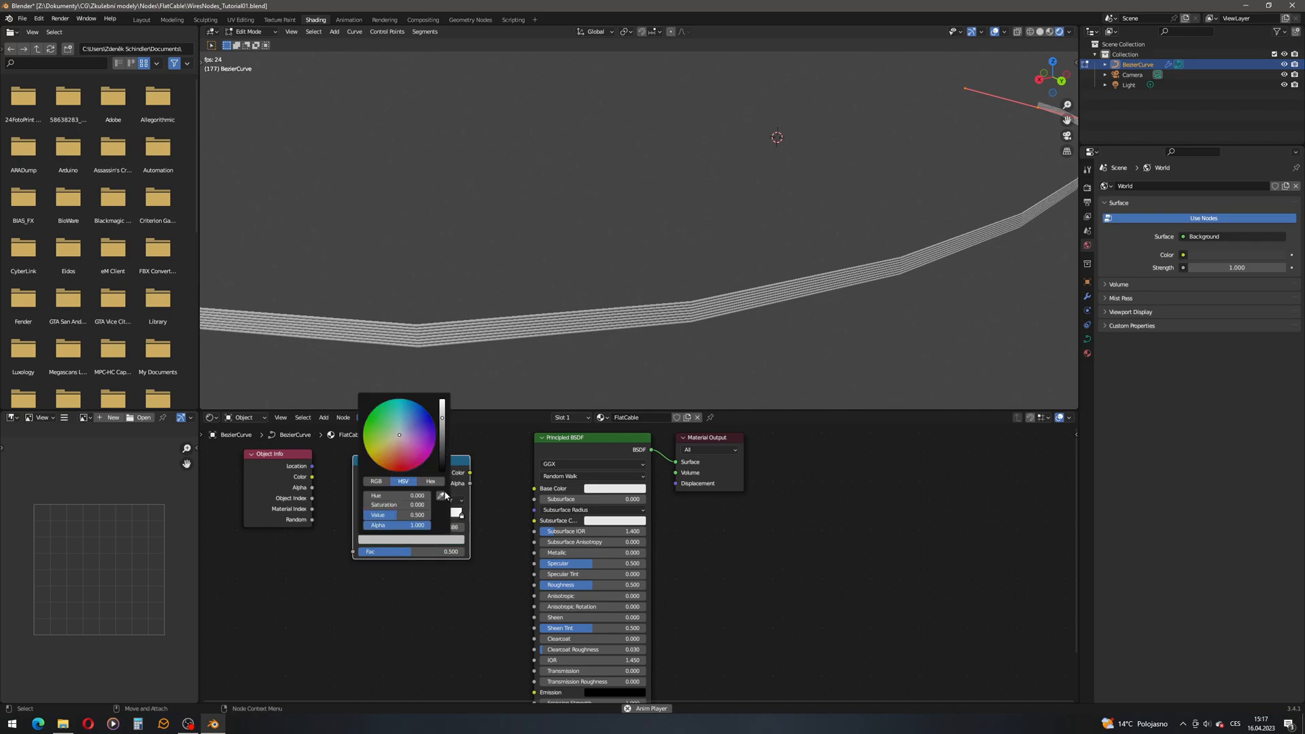
pyautogui.moveTo(401, 435); pyautogui.dragTo(433, 435)
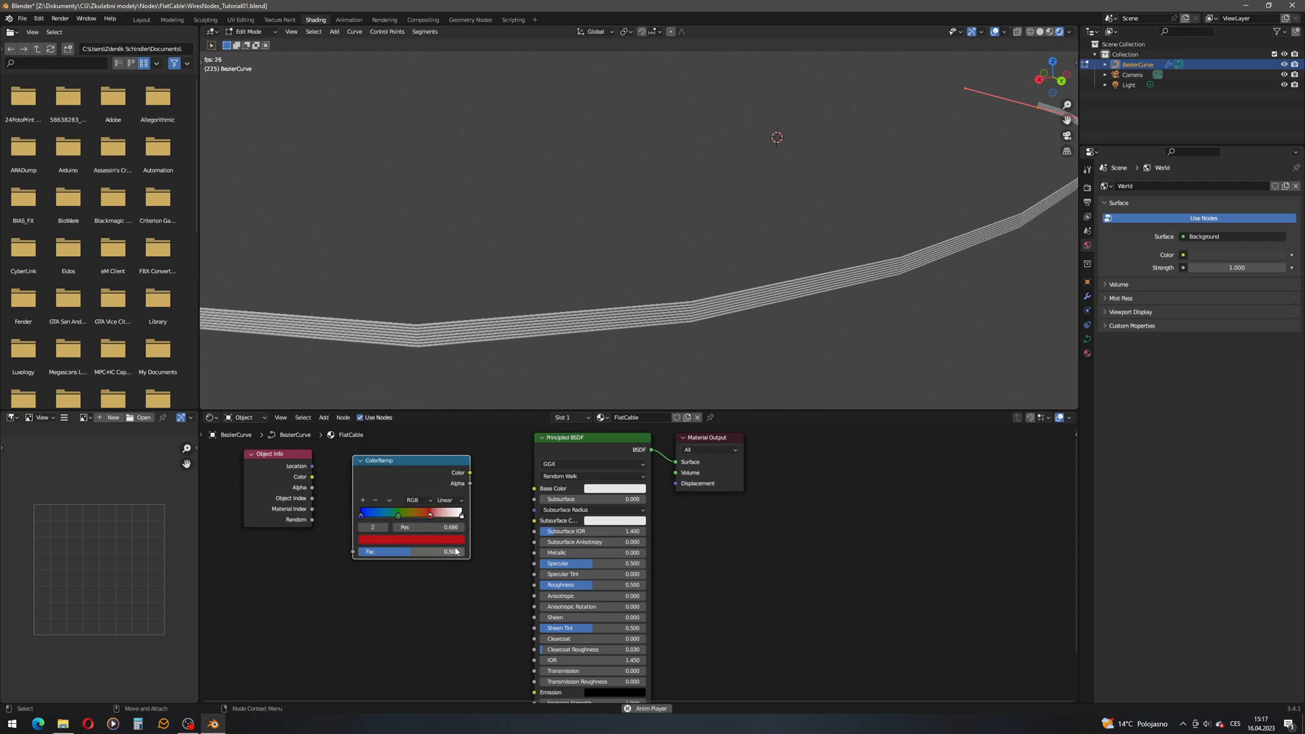
pyautogui.click(461, 515)
pyautogui.click(424, 543)
pyautogui.click(389, 442)
pyautogui.moveTo(403, 504); pyautogui.dragTo(430, 505)
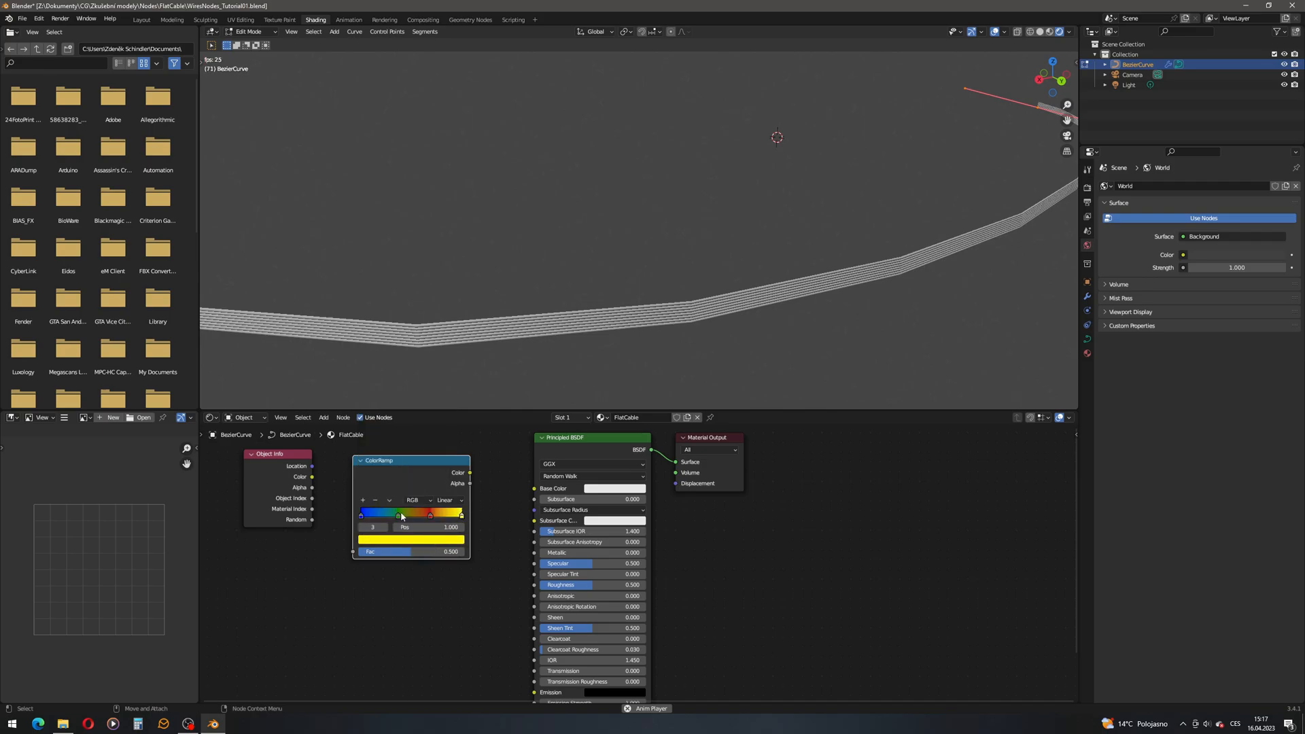
# Connect Object Info's Random output to the ColorRamp's Fac, and the ramp's Color to the Principled BSDF's Base Color.
pyautogui.moveTo(299, 458); pyautogui.dragTo(283, 461)
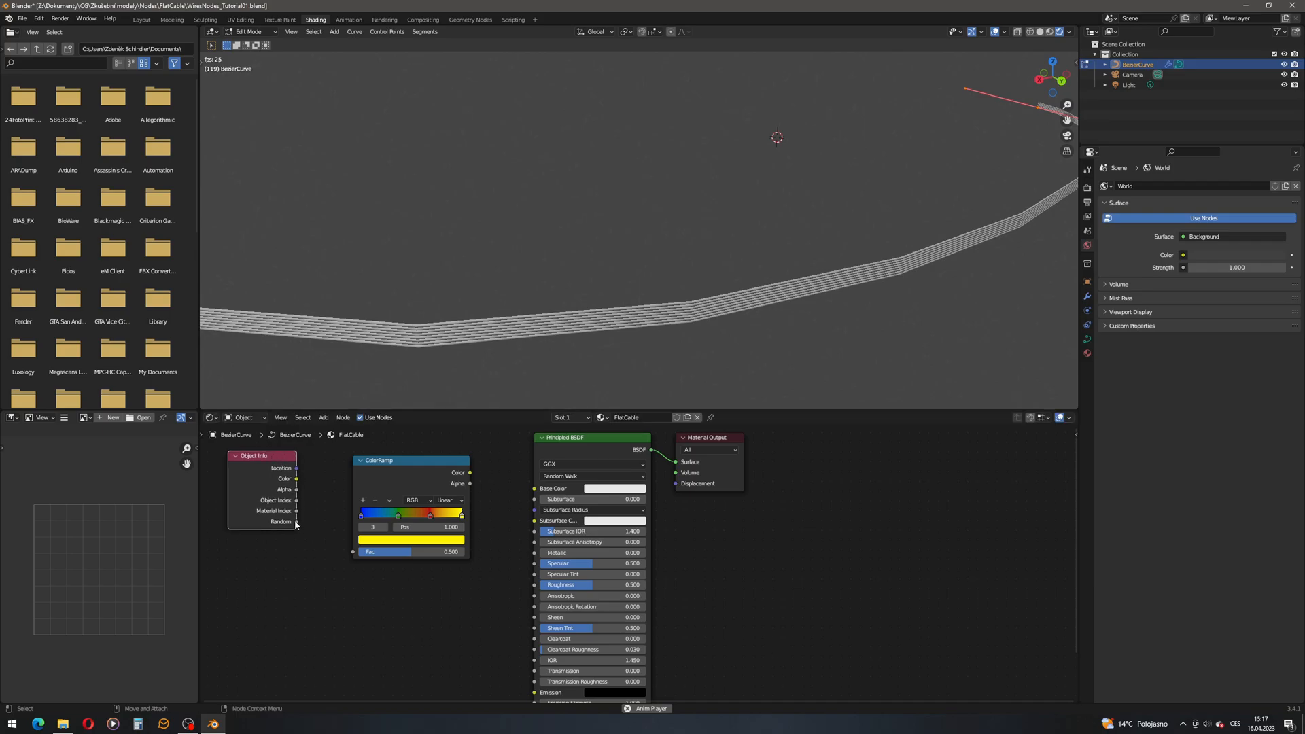
pyautogui.moveTo(297, 523); pyautogui.dragTo(352, 551)
pyautogui.moveTo(470, 472); pyautogui.dragTo(534, 489)
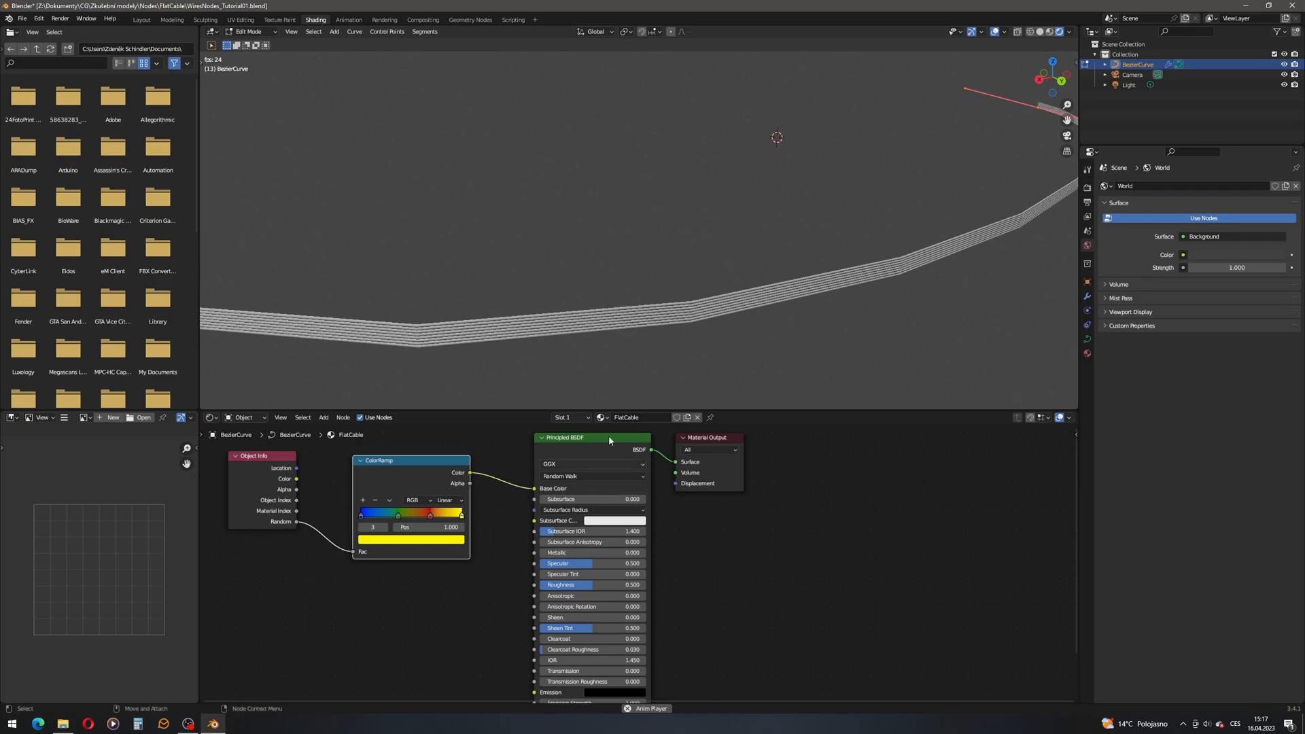
# Return to the Geometry Nodes workspace and assign the FlatCable material in the Set Material node.
pyautogui.scroll(-3, 595, 302)
pyautogui.moveTo(596, 302); pyautogui.dragTo(693, 312, button='middle')
pyautogui.scroll(1, 665, 301)
pyautogui.moveTo(813, 282); pyautogui.dragTo(733, 256, button='middle')
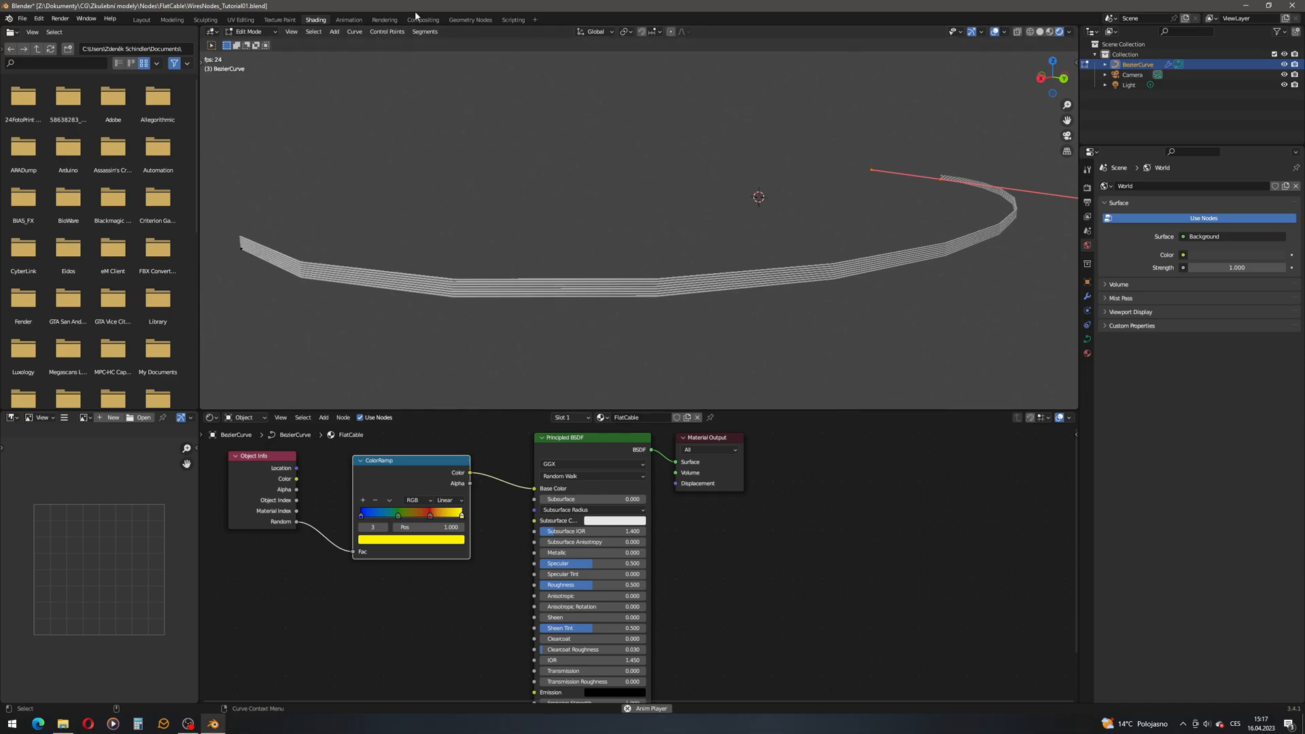
pyautogui.click(467, 19)
pyautogui.keyDown('ctrl'); pyautogui.moveTo(663, 549); pyautogui.dragTo(670, 505, button='middle'); pyautogui.keyUp('ctrl')
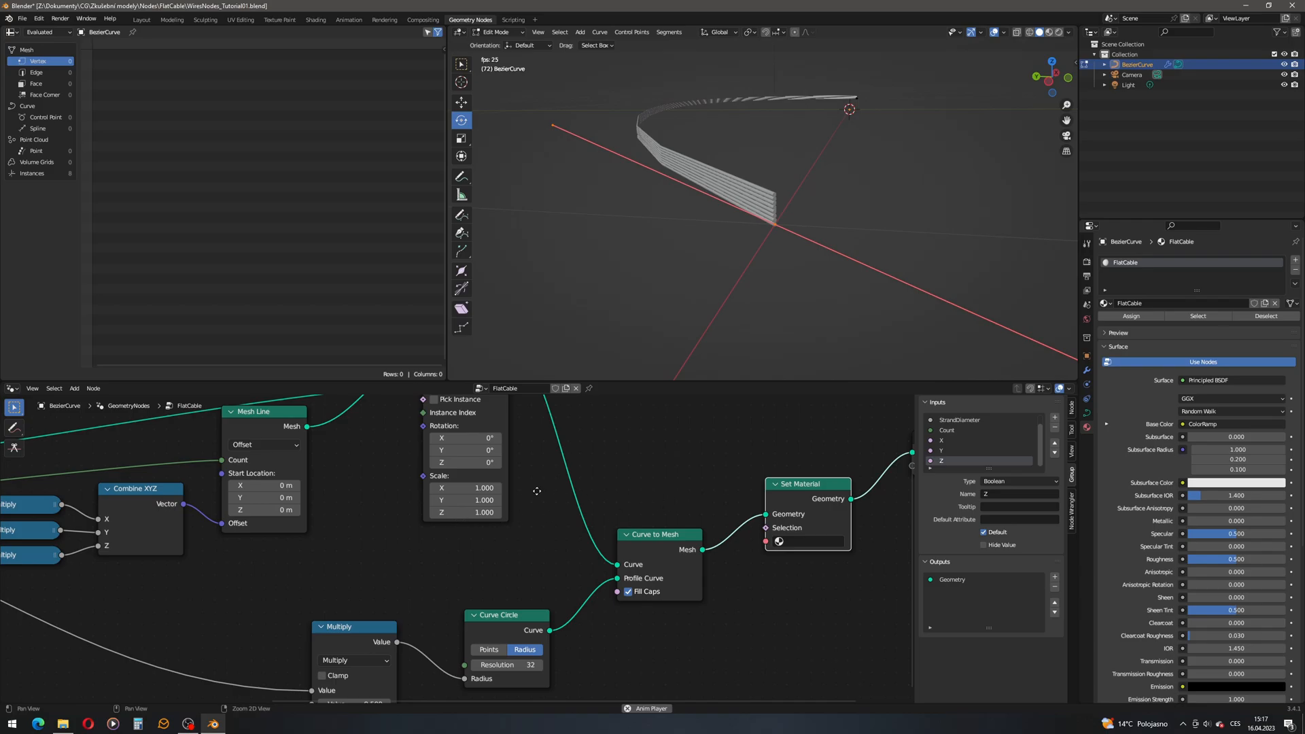
pyautogui.moveTo(810, 541); pyautogui.dragTo(687, 541, button='middle')
pyautogui.click(689, 538)
pyautogui.click(677, 557)
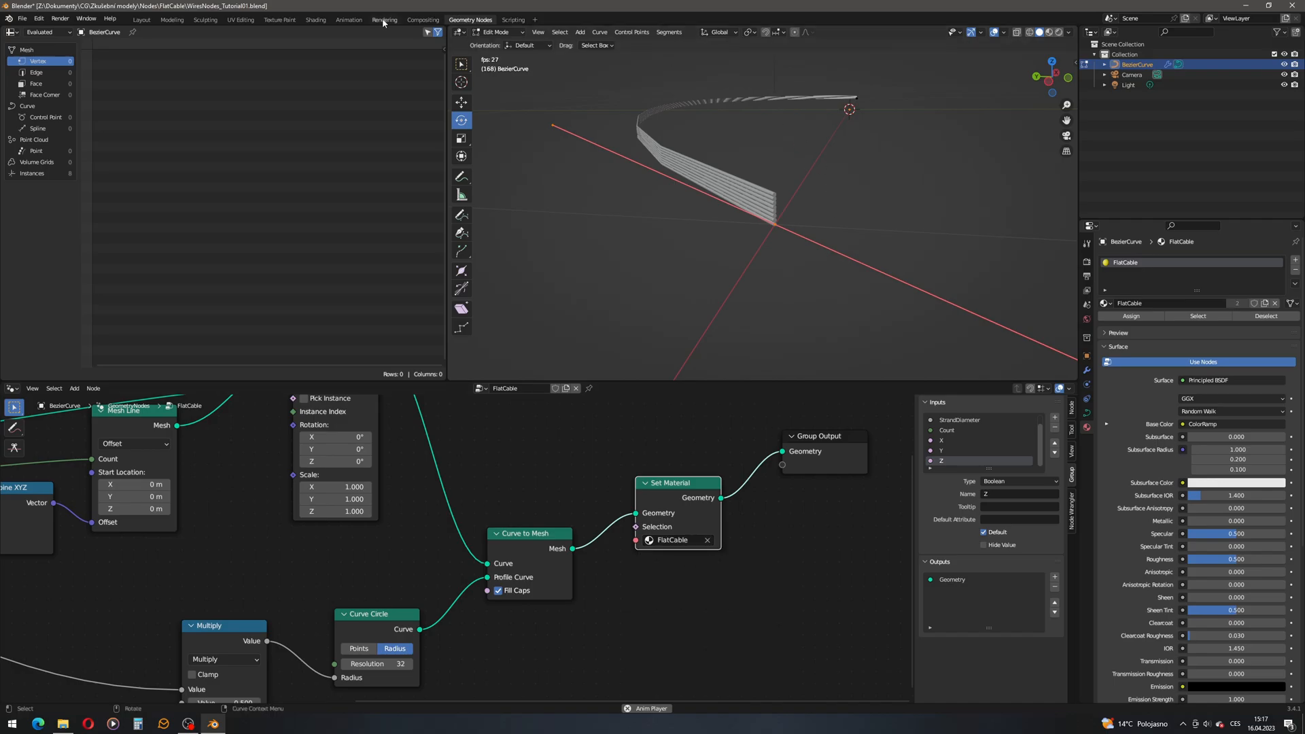
# Inspect the colored strands in the Shading workspace and set the ColorRamp's interpolation to Constant.
pyautogui.click(315, 20)
pyautogui.moveTo(498, 303); pyautogui.dragTo(657, 284, button='middle')
pyautogui.scroll(2, 673, 312)
pyautogui.scroll(1, 593, 243)
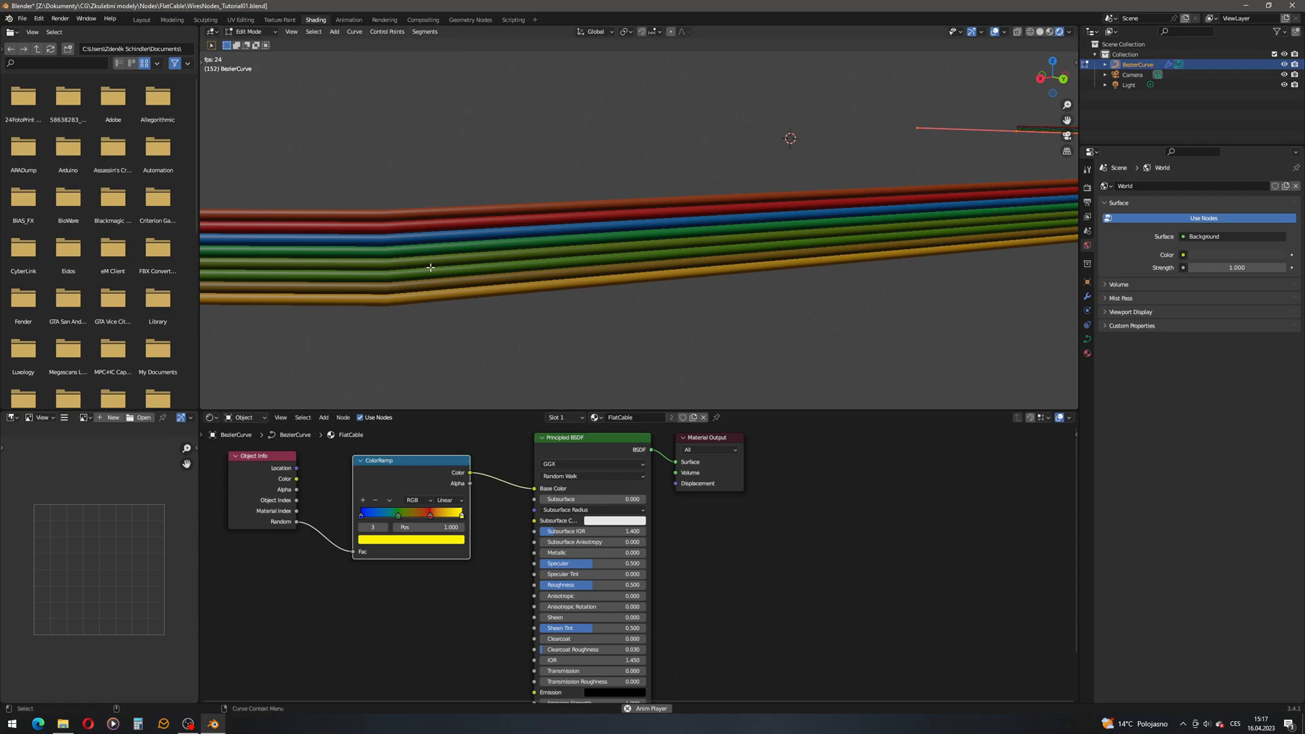
pyautogui.scroll(2, 452, 276)
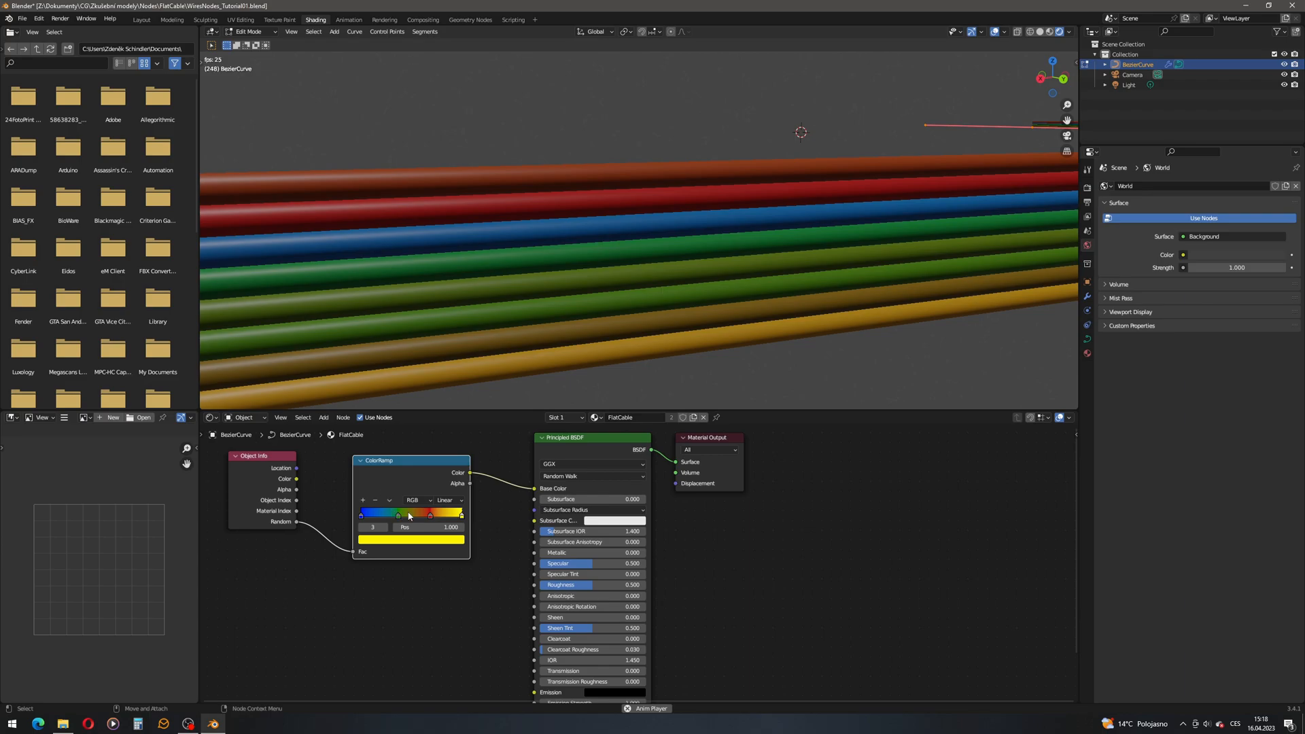
pyautogui.click(461, 501)
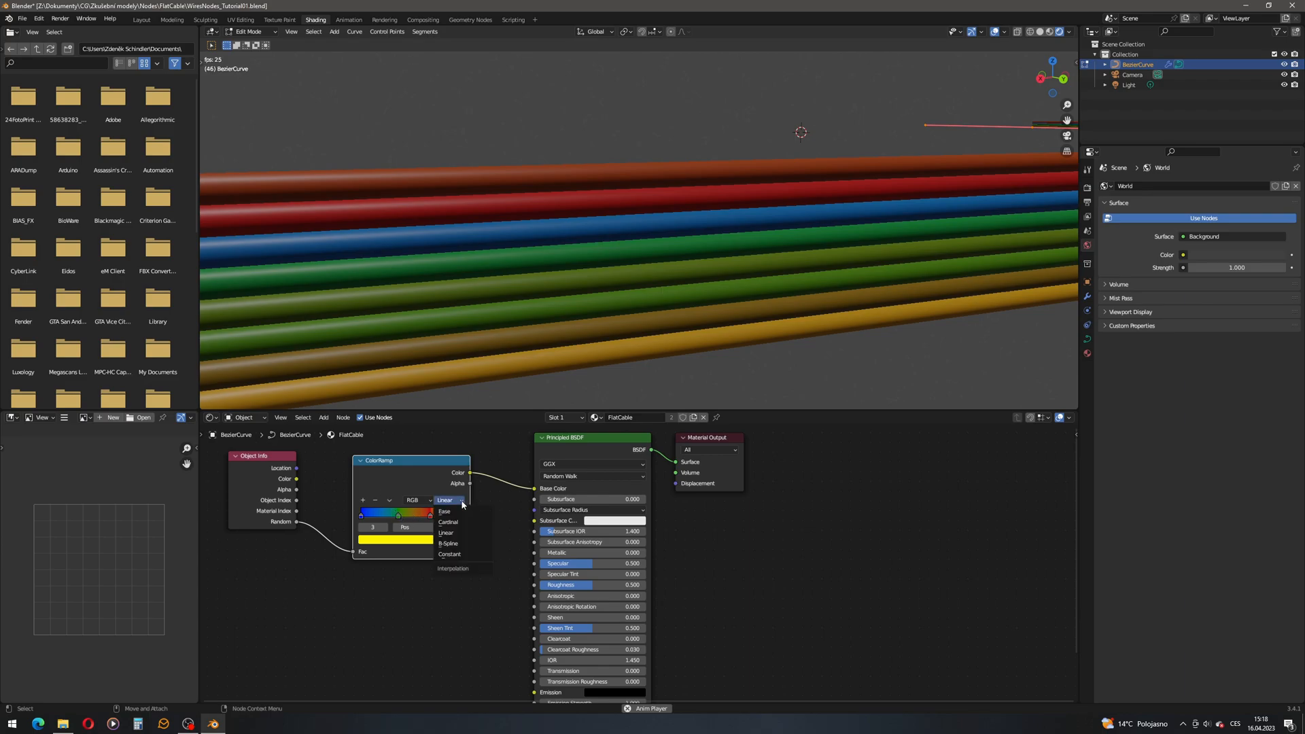
pyautogui.click(449, 554)
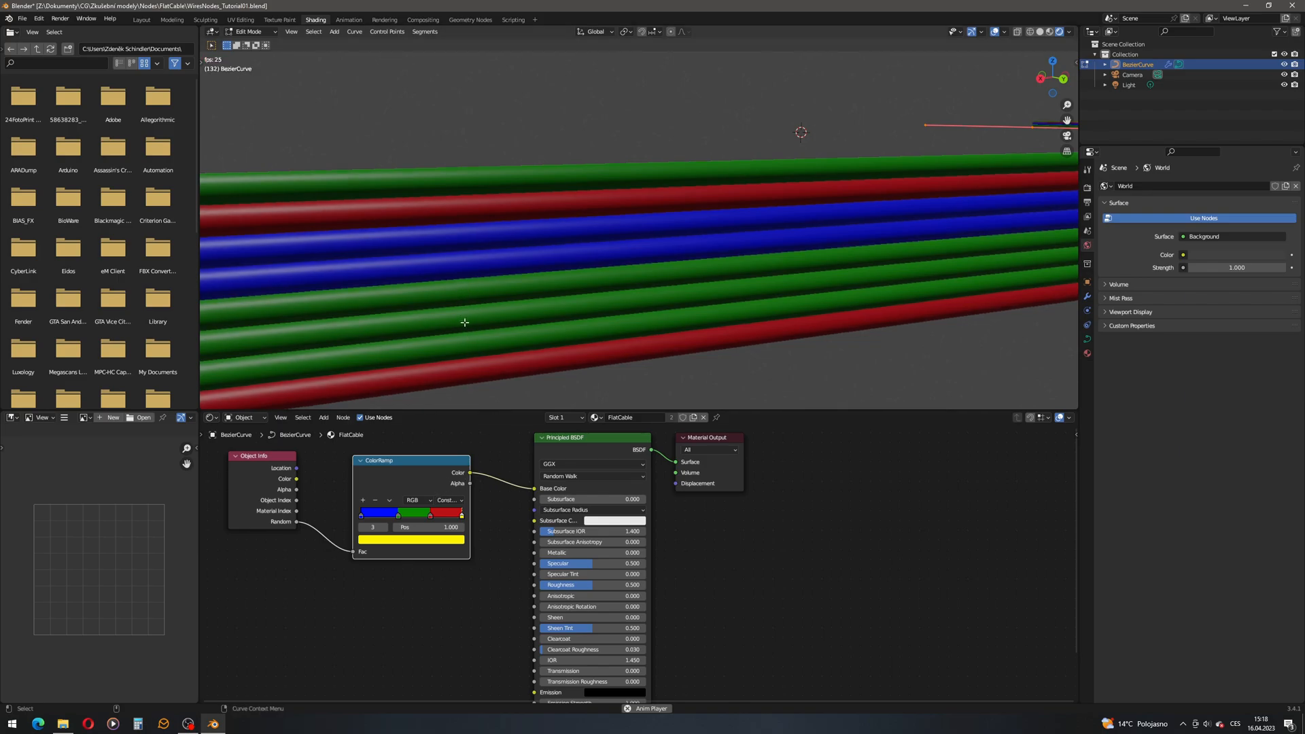
# Add two more stops to the ColorRamp and move a red stop between blue and green, to about 0.166.
pyautogui.click(364, 500)
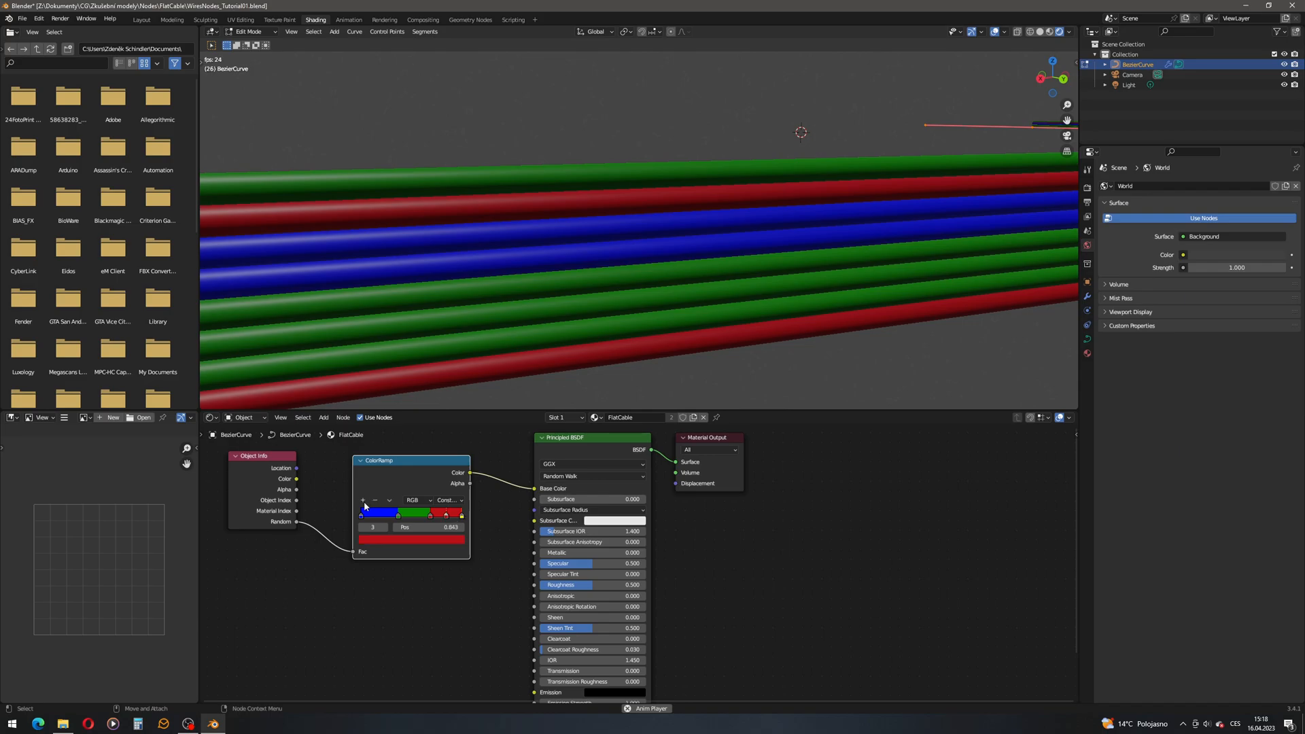
pyautogui.click(364, 502)
pyautogui.moveTo(431, 520); pyautogui.dragTo(374, 522)
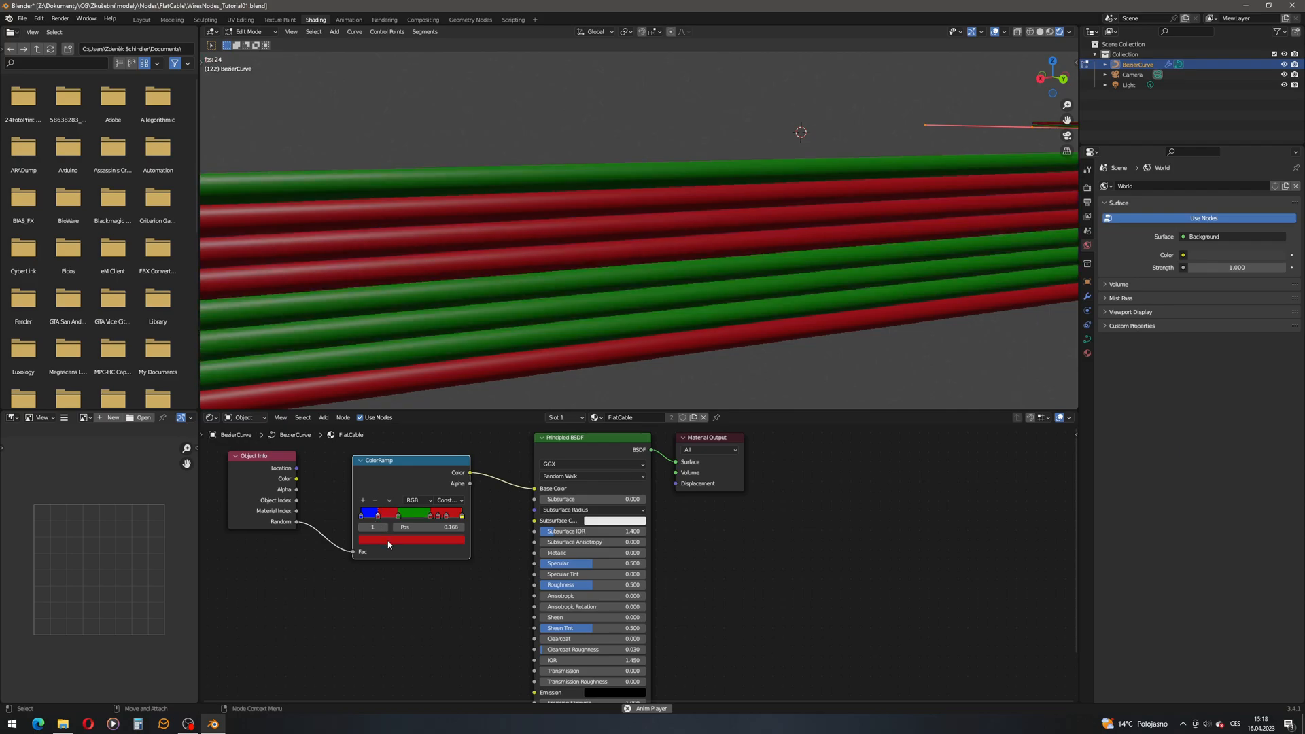
# Recolor the ColorRamp's red stop between blue and green to cyan, and widen the yellow section at the ramp's end.
pyautogui.click(388, 541)
pyautogui.moveTo(390, 445); pyautogui.dragTo(367, 451)
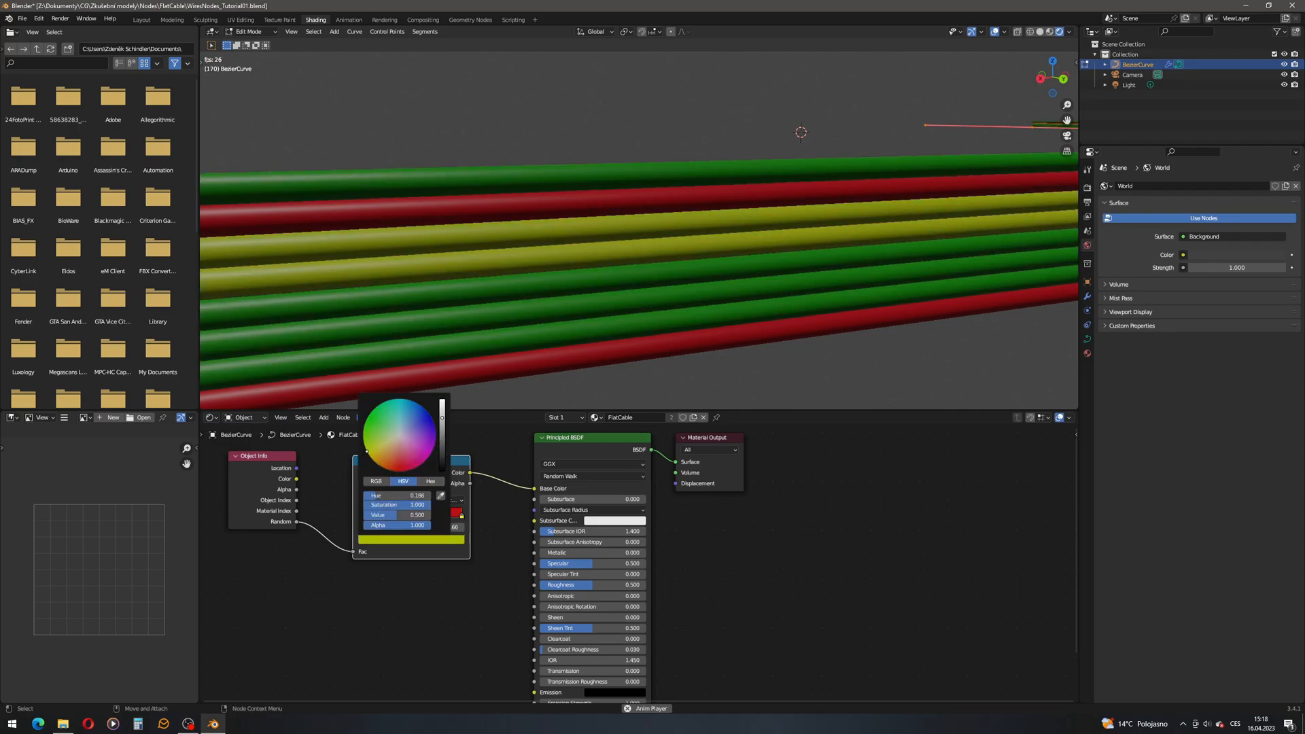
pyautogui.moveTo(429, 517); pyautogui.dragTo(372, 520)
pyautogui.click(387, 544)
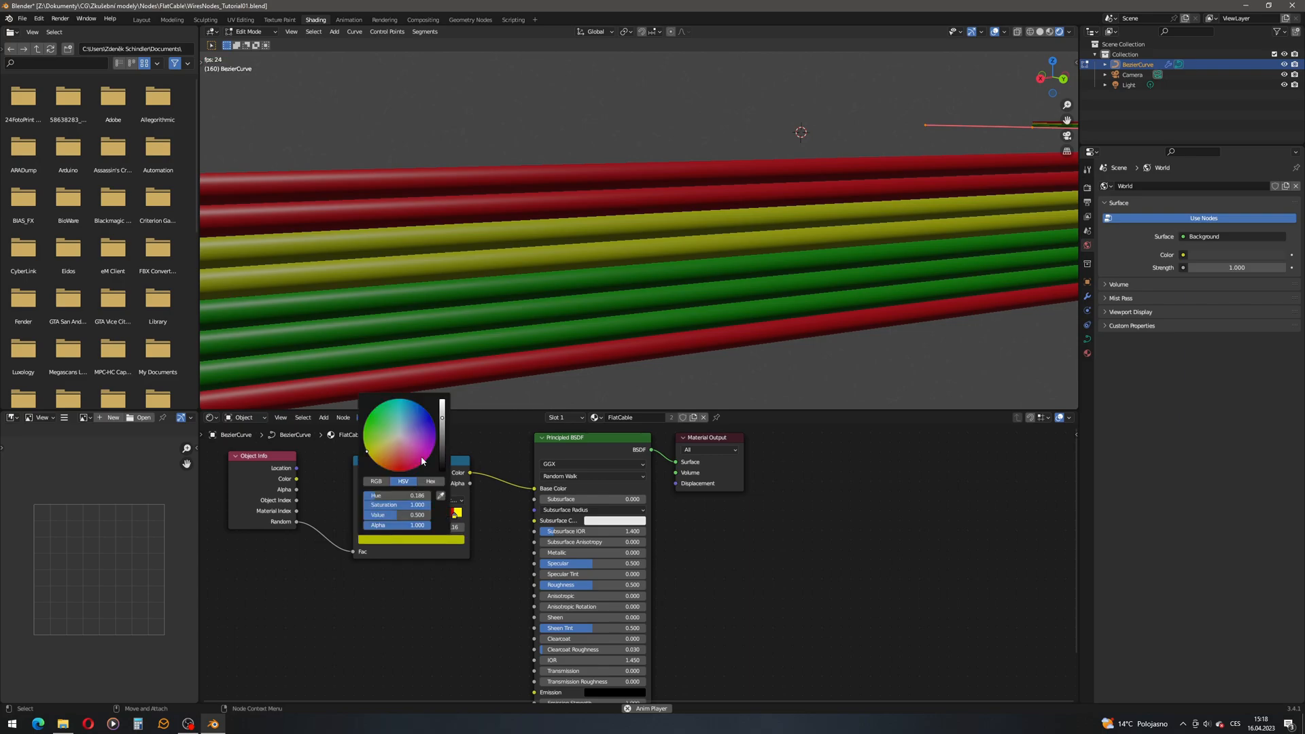
pyautogui.click(370, 434)
# Rearrange the ColorRamp's middle stops and change the red stop near 0.601 to light green with a hue of 0.302.
pyautogui.moveTo(399, 516)
pyautogui.mouseDown()
pyautogui.moveTo(385, 518)
pyautogui.moveTo(403, 518)
pyautogui.mouseUp()
pyautogui.click(427, 518)
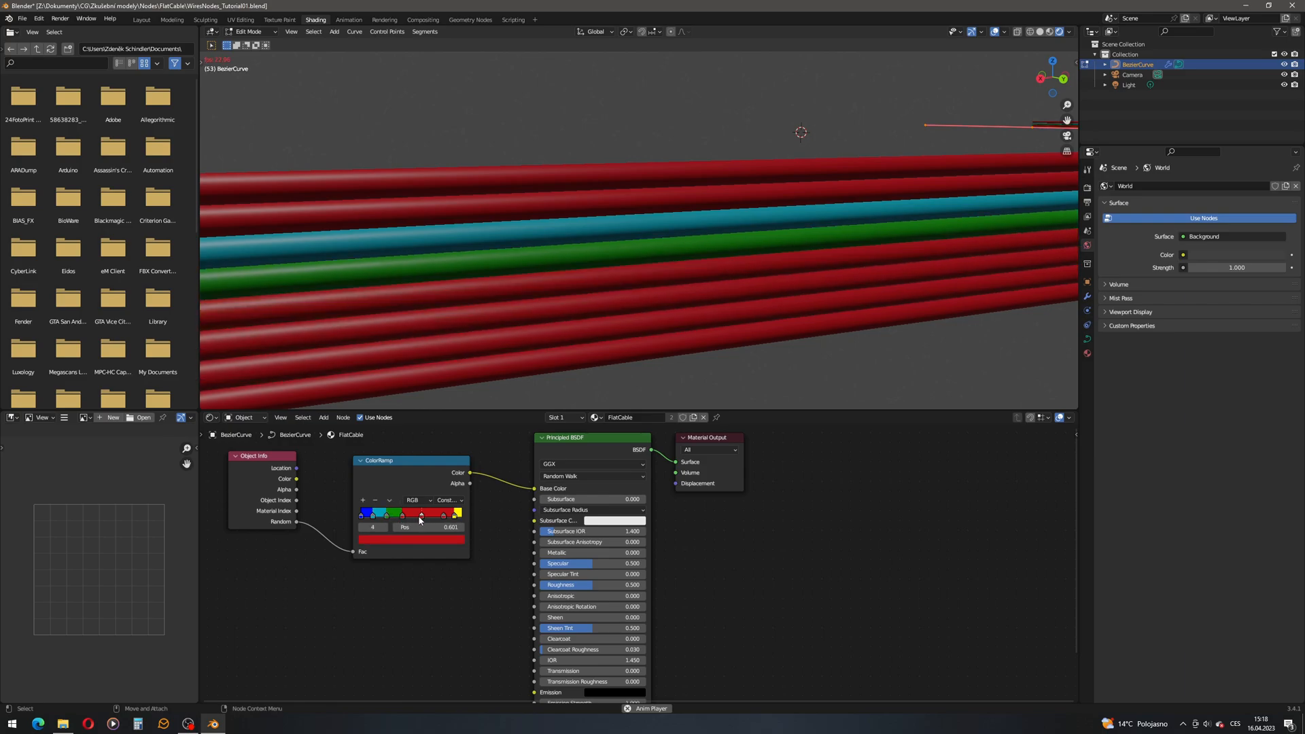
pyautogui.click(417, 538)
pyautogui.click(395, 419)
pyautogui.moveTo(394, 419); pyautogui.dragTo(363, 433)
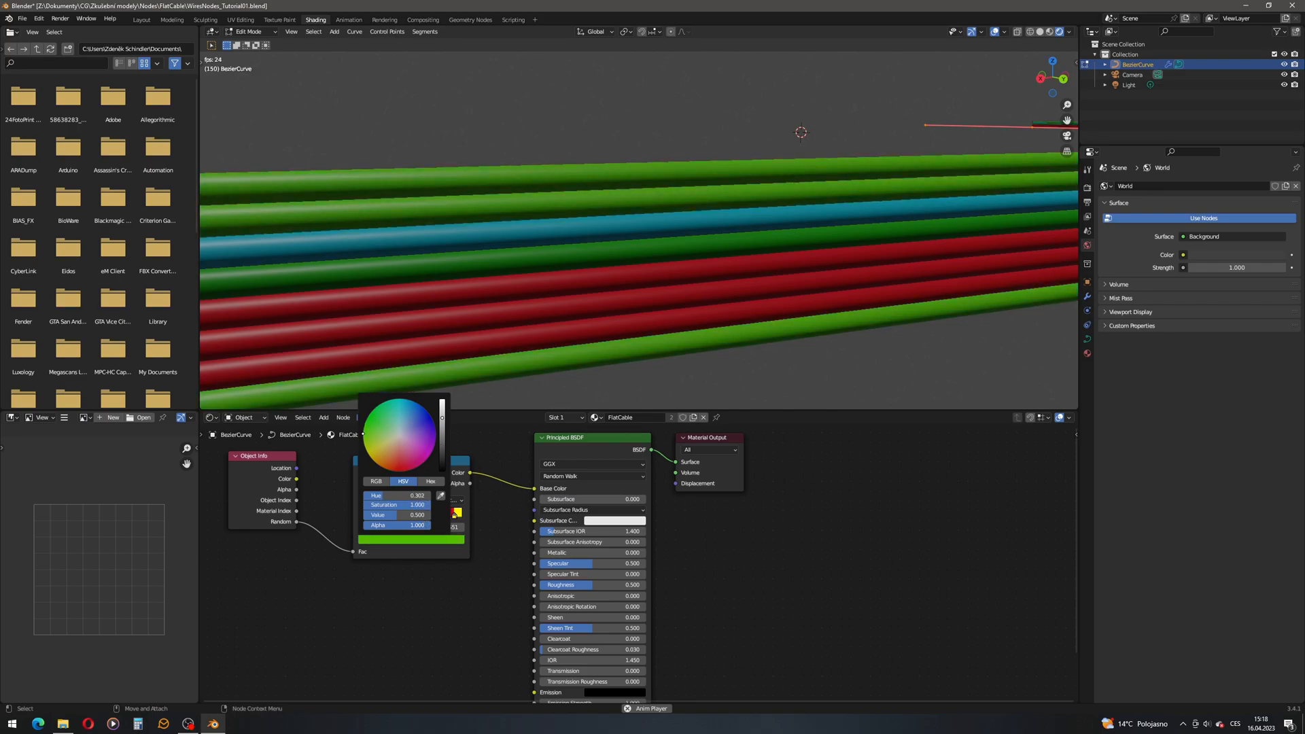
# Reposition the ColorRamp's last red stop between light green and yellow and color it black.
pyautogui.moveTo(443, 516); pyautogui.dragTo(430, 520)
pyautogui.click(417, 540)
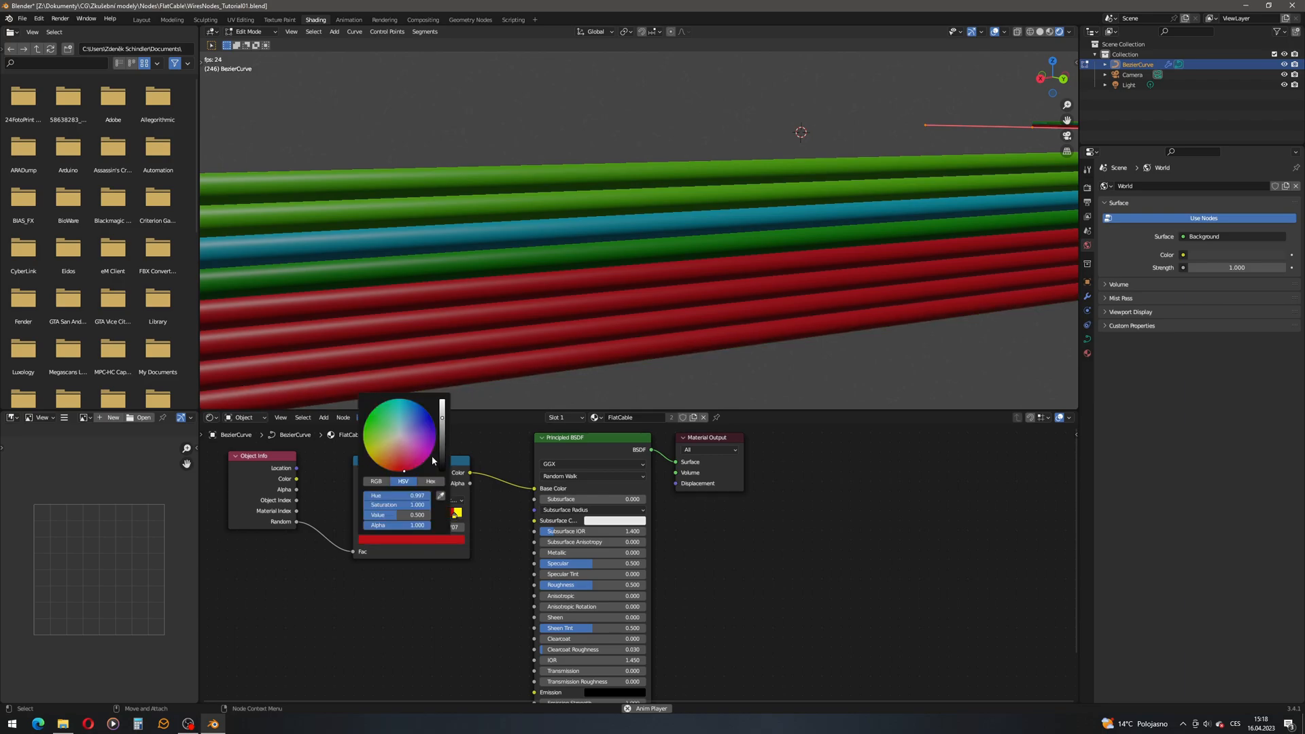
pyautogui.moveTo(442, 413); pyautogui.dragTo(483, 520)
# Add a ColorRamp stop, color it white, and move it to about 0.891 at the ramp's end.
pyautogui.click(362, 500)
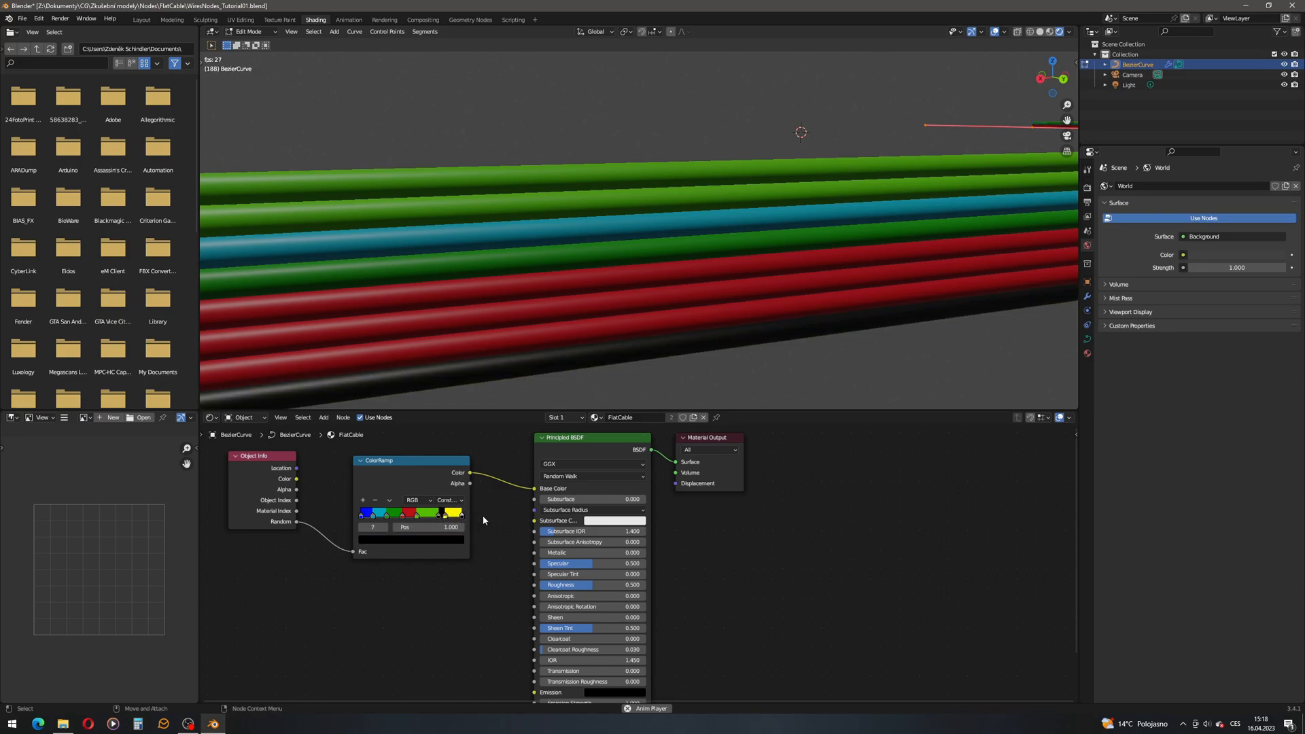
pyautogui.click(442, 538)
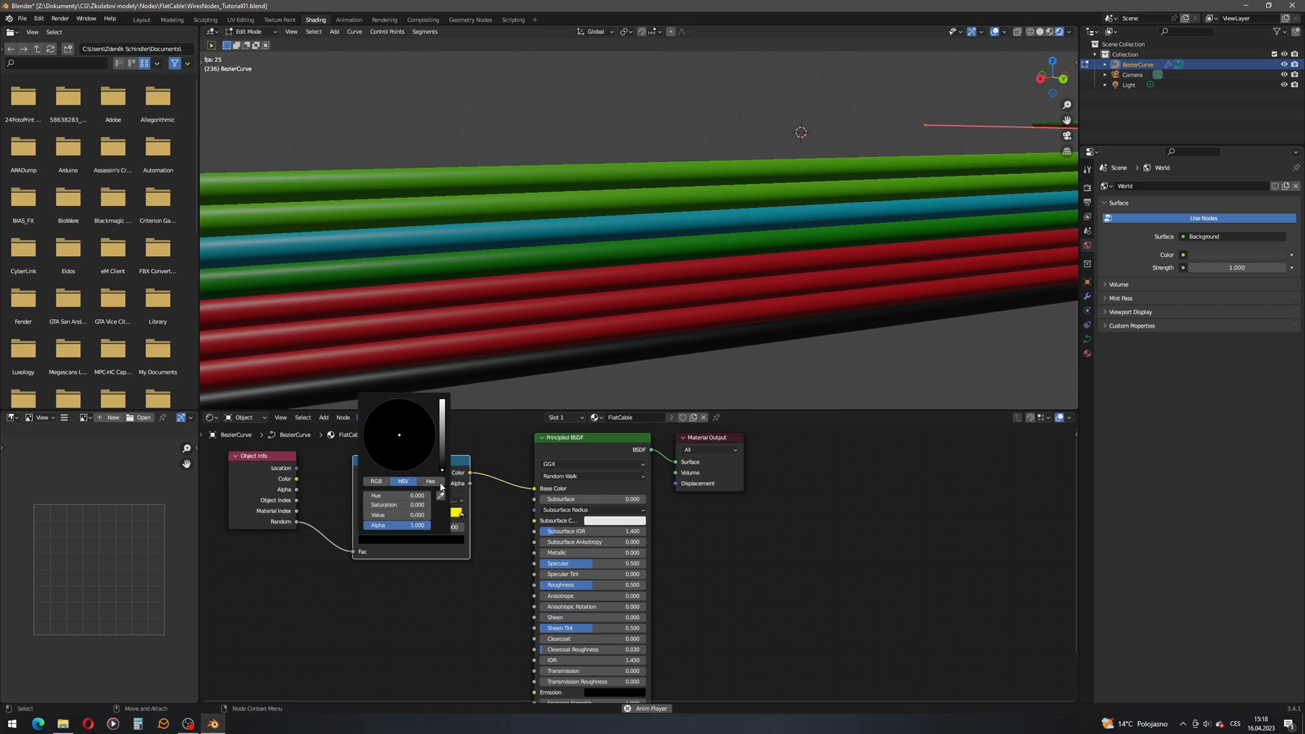
pyautogui.moveTo(441, 416); pyautogui.dragTo(442, 400)
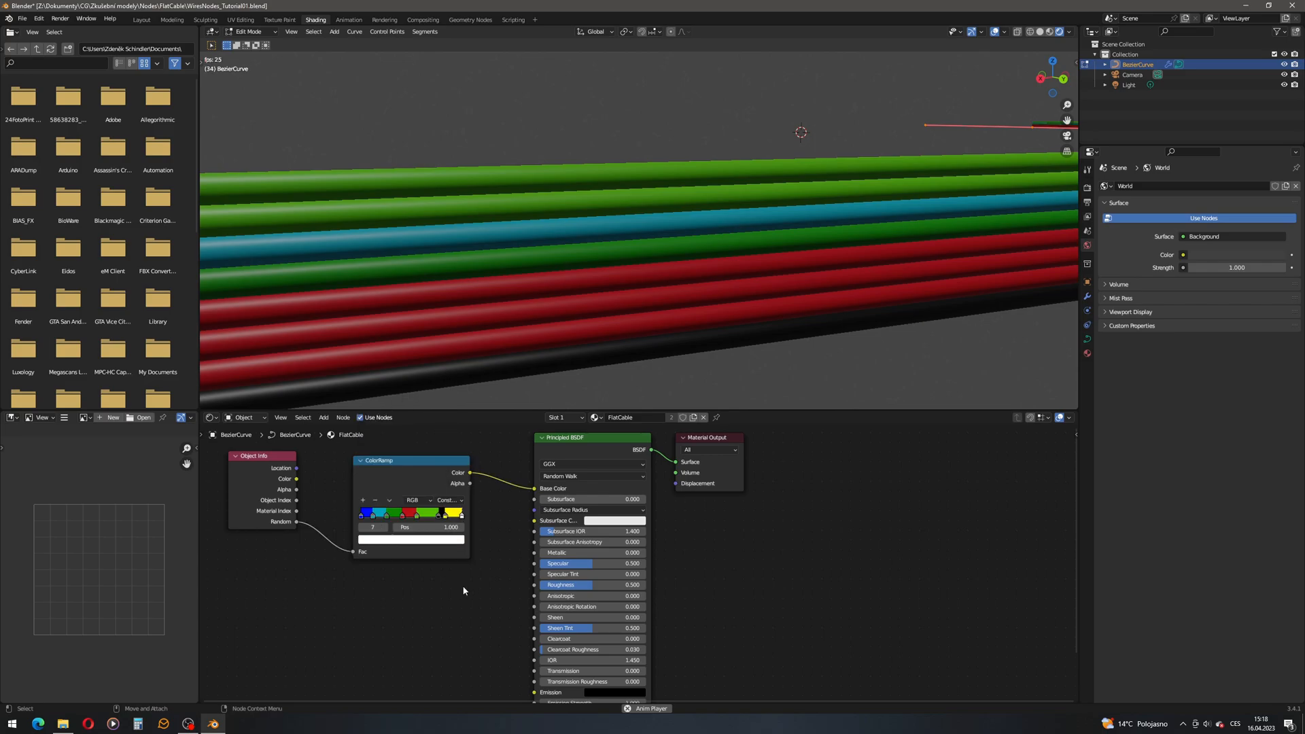
pyautogui.moveTo(439, 515); pyautogui.dragTo(441, 519)
pyautogui.moveTo(440, 517); pyautogui.dragTo(450, 521)
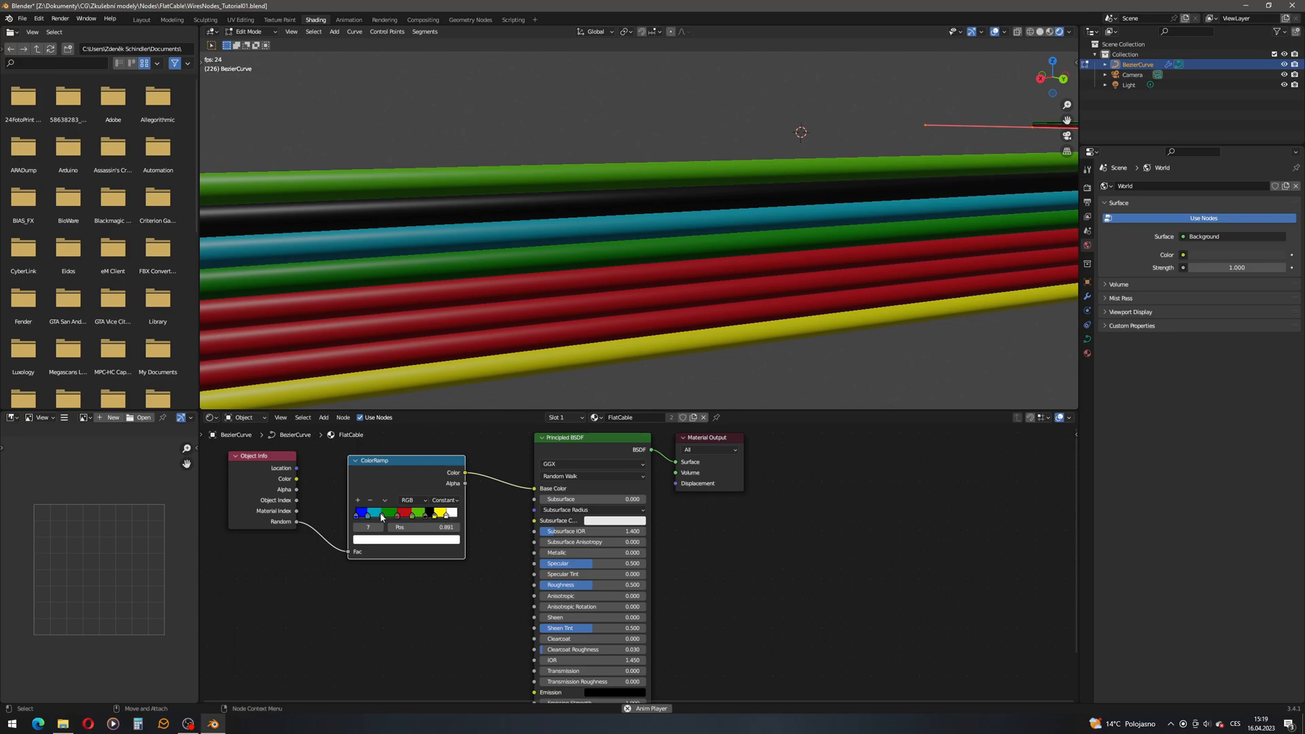
# Add a yellow ColorRamp stop between red and light green, and move the red stop to about 0.359.
pyautogui.click(358, 500)
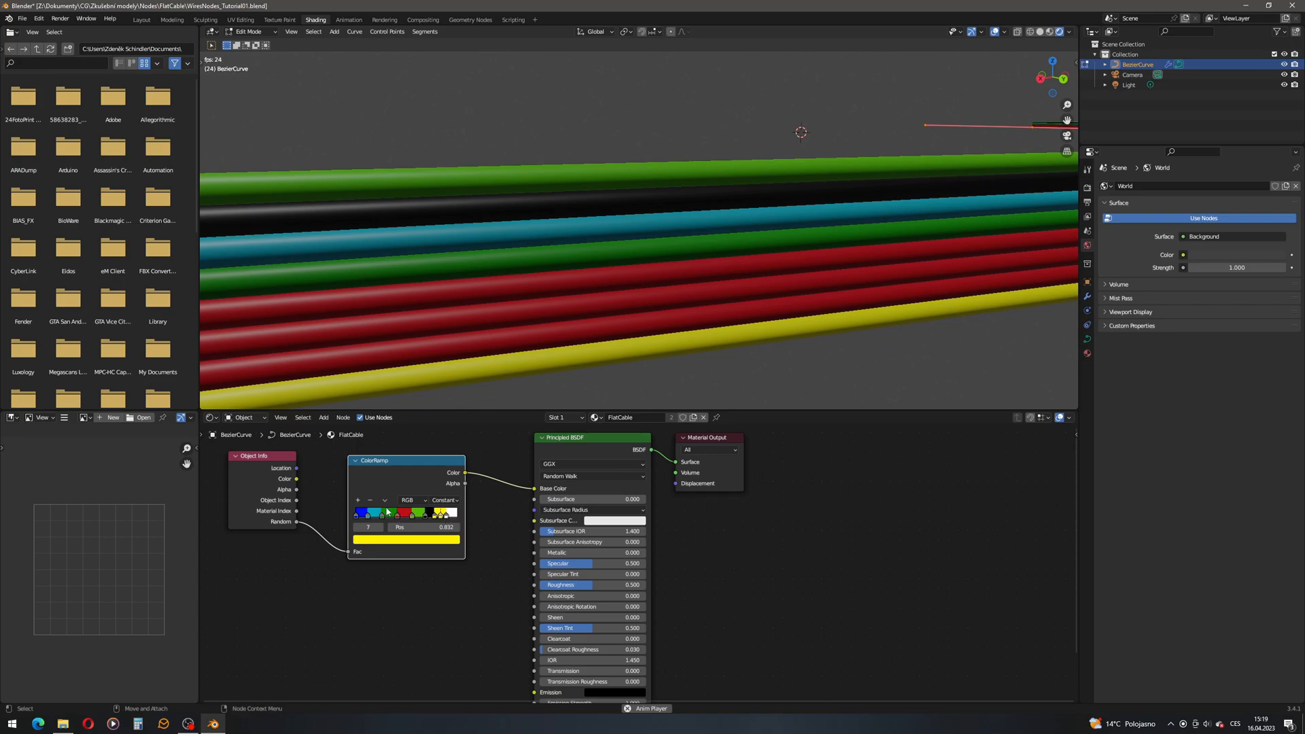
pyautogui.moveTo(441, 518); pyautogui.dragTo(396, 518)
pyautogui.click(392, 518)
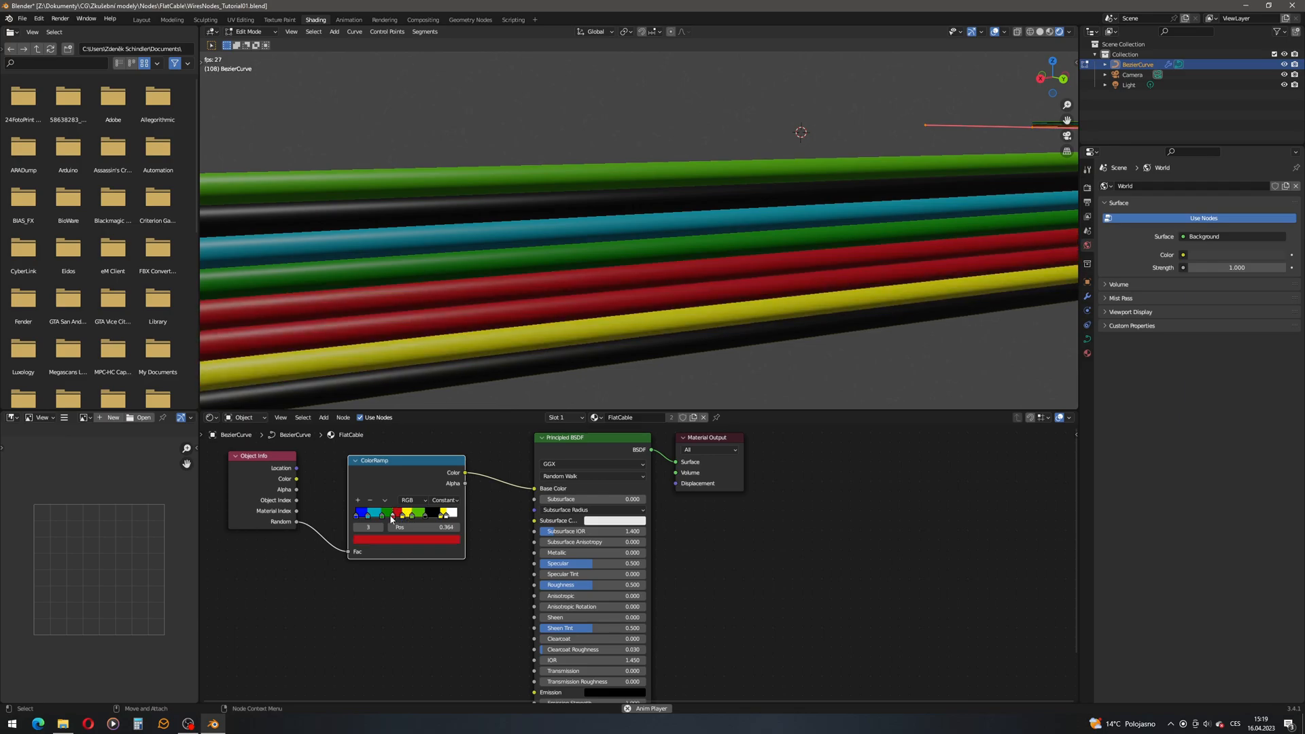
# Change the red ColorRamp stop to magenta and move the black stop to about 0.656.
pyautogui.click(414, 542)
pyautogui.moveTo(417, 453); pyautogui.dragTo(422, 457)
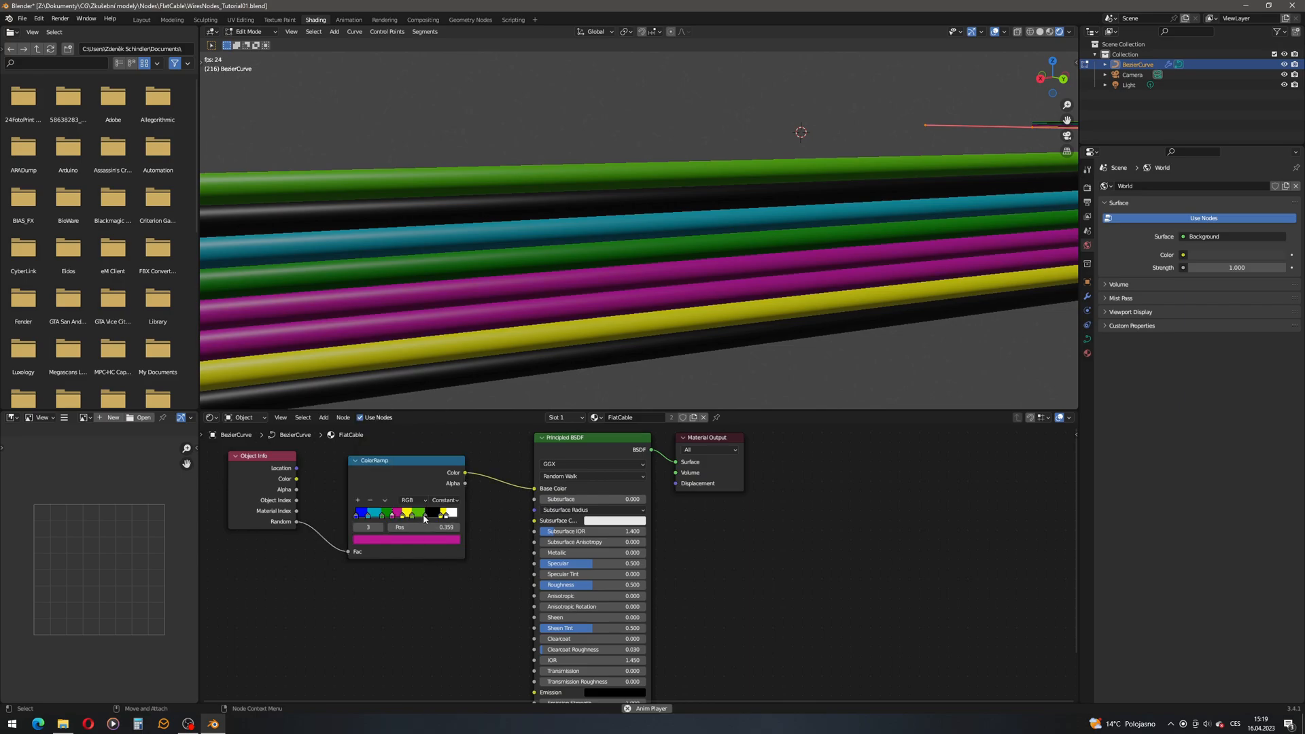
pyautogui.click(422, 515)
# Set the strand Count of the FlatCable geometry nodes modifier to 50.
pyautogui.moveTo(476, 353); pyautogui.dragTo(742, 299, button='middle')
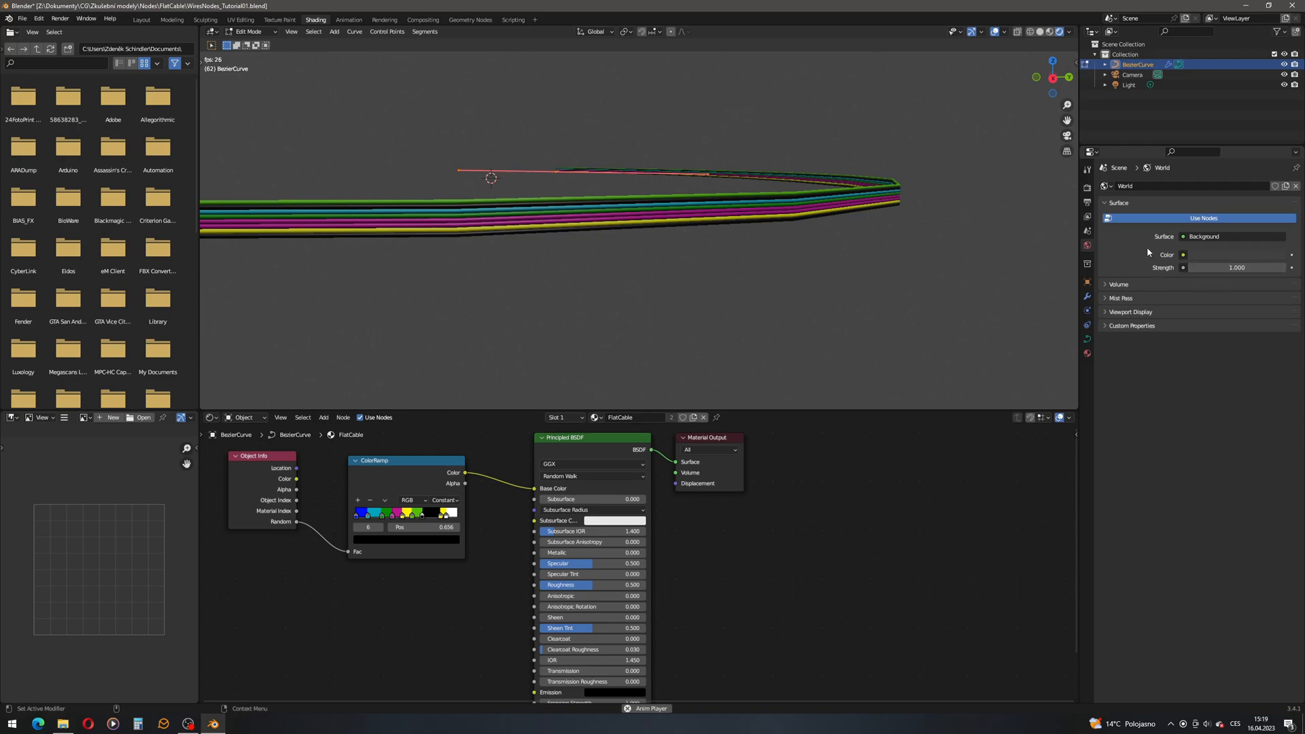
pyautogui.click(1088, 296)
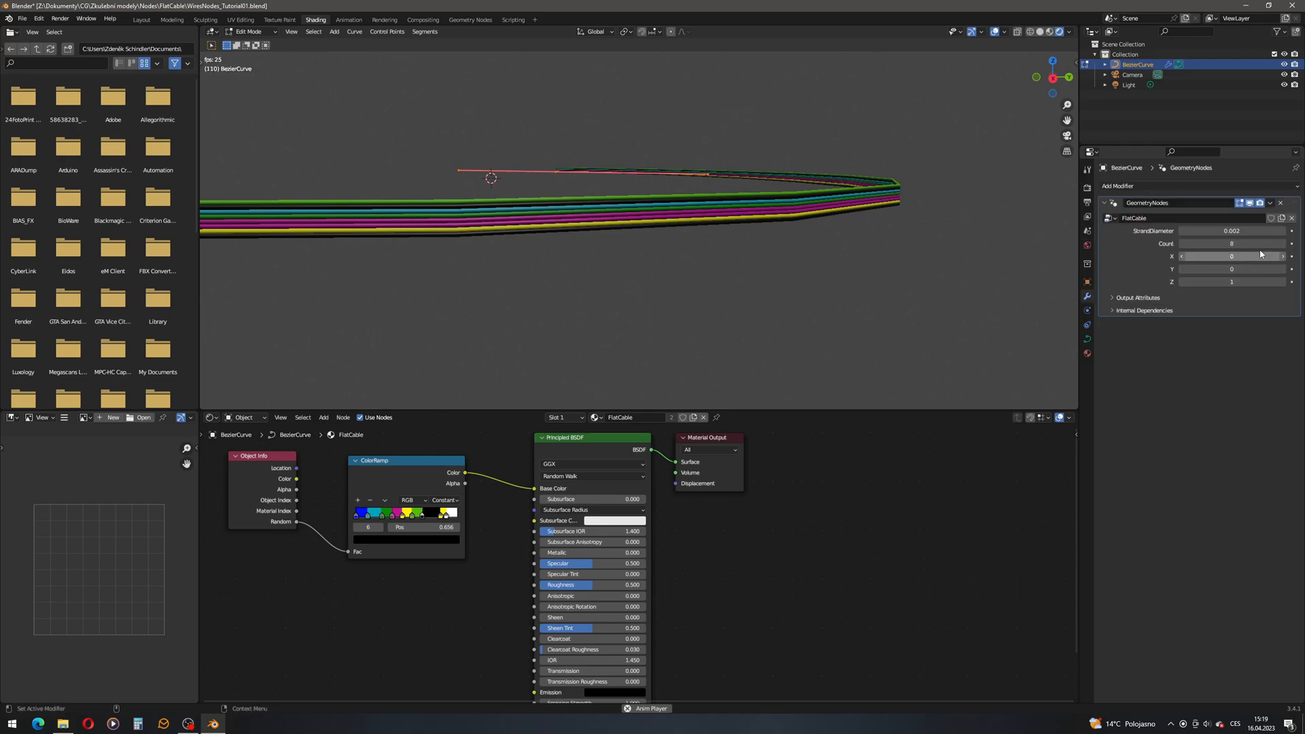
pyautogui.moveTo(1232, 243); pyautogui.dragTo(1287, 243)
pyautogui.moveTo(782, 177); pyautogui.dragTo(747, 285, button='middle')
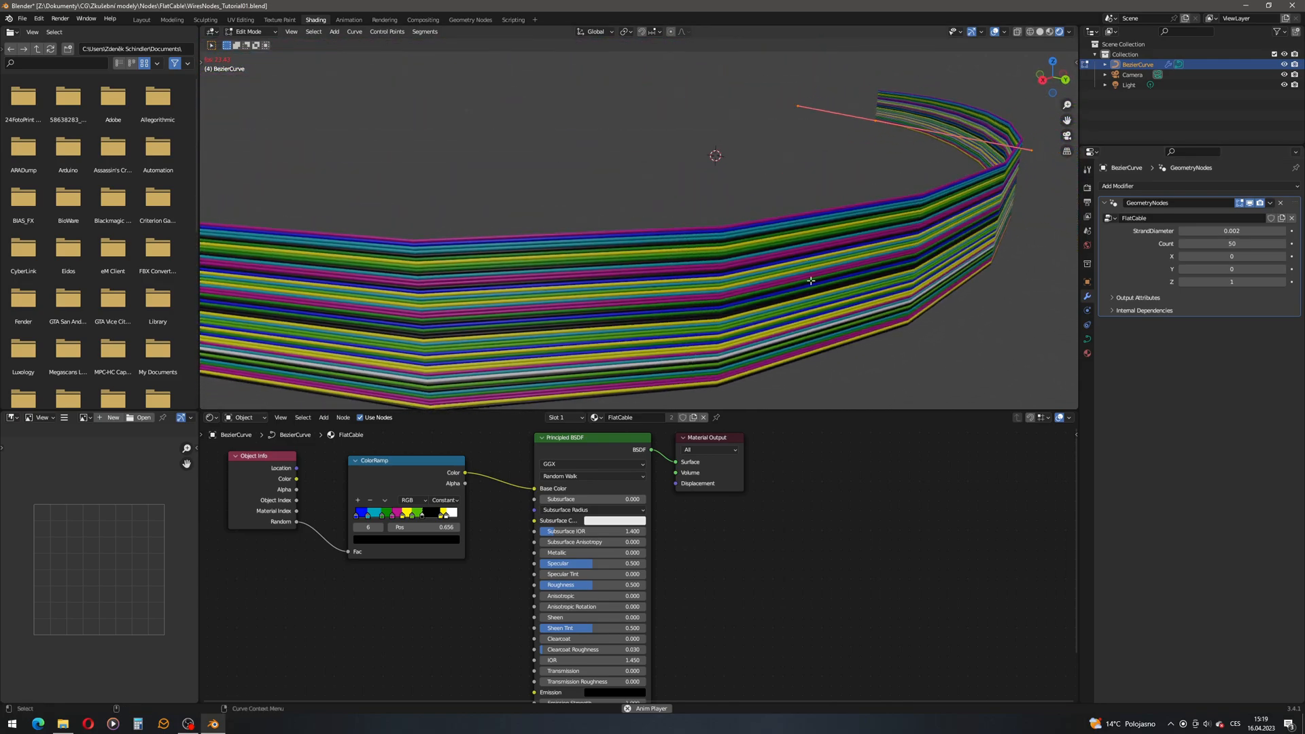
# Narrow the ColorRamp's black section by moving the adjacent yellow stop to about 0.791.
pyautogui.moveTo(402, 464); pyautogui.dragTo(422, 464)
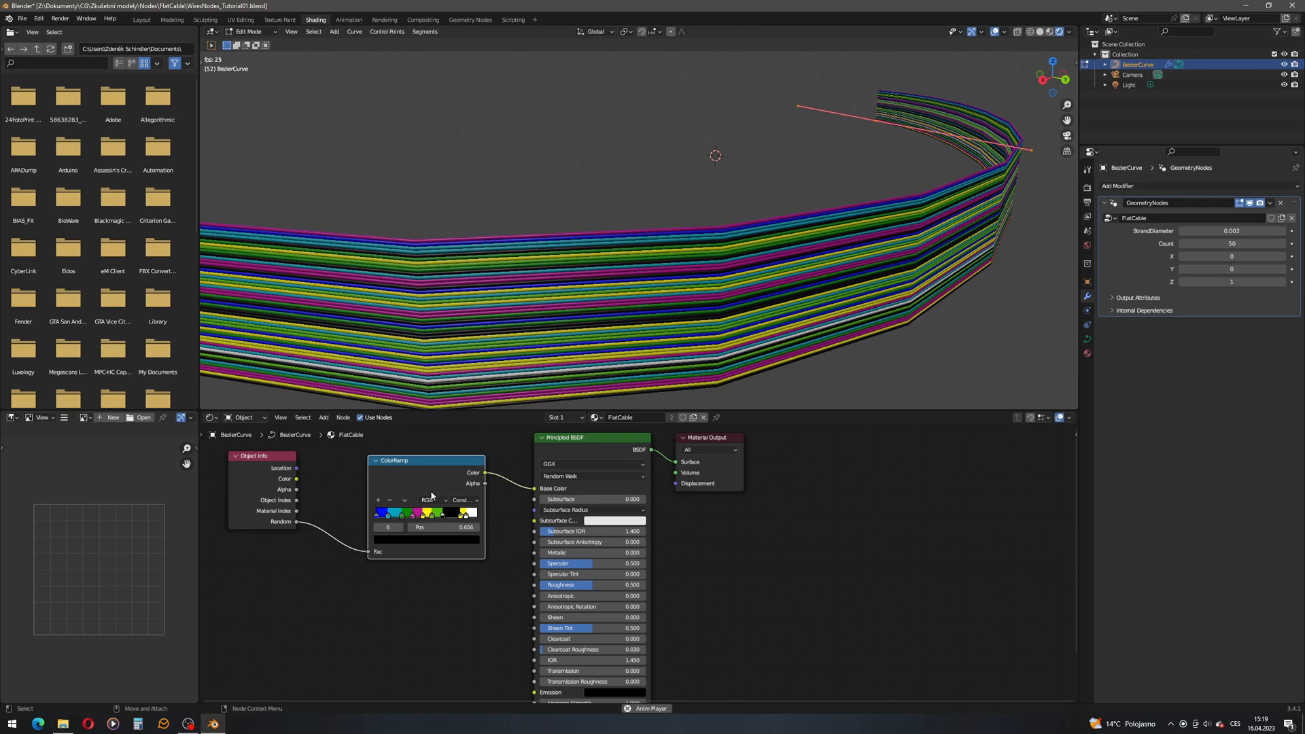
pyautogui.click(465, 518)
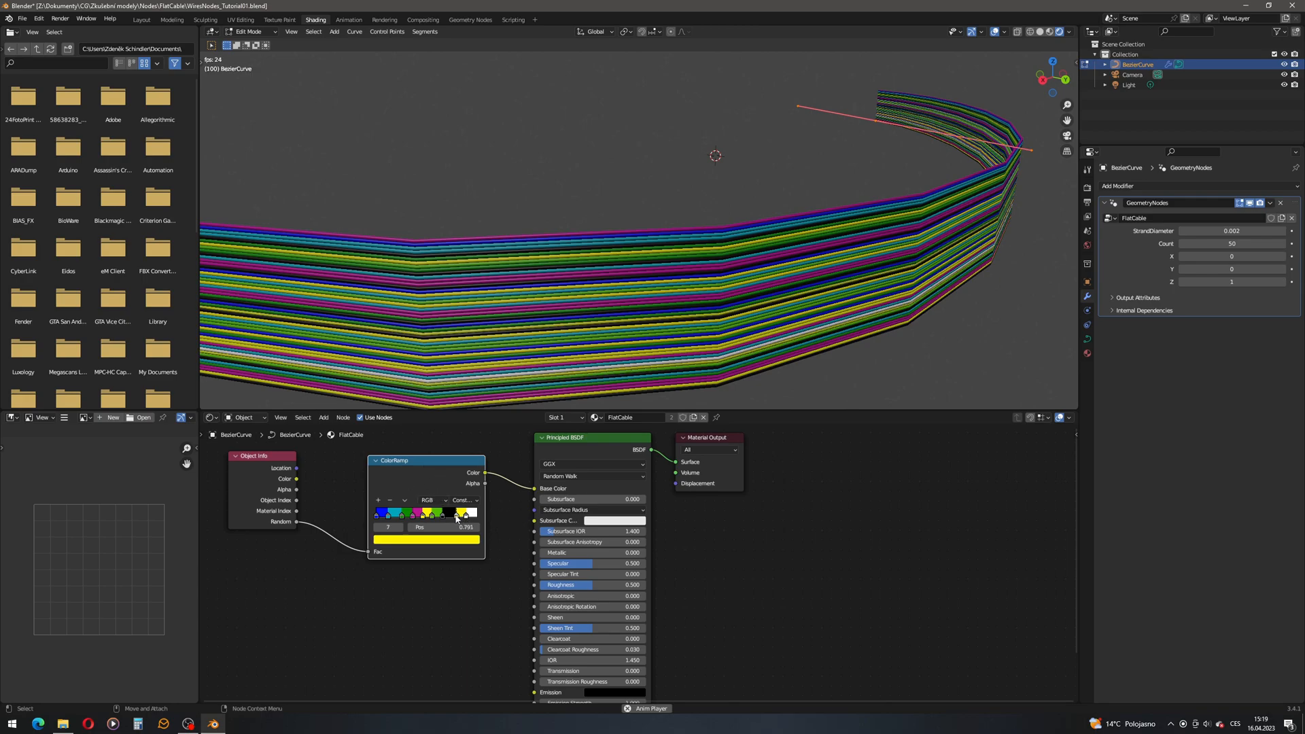
pyautogui.moveTo(673, 265); pyautogui.dragTo(680, 268, button='middle')
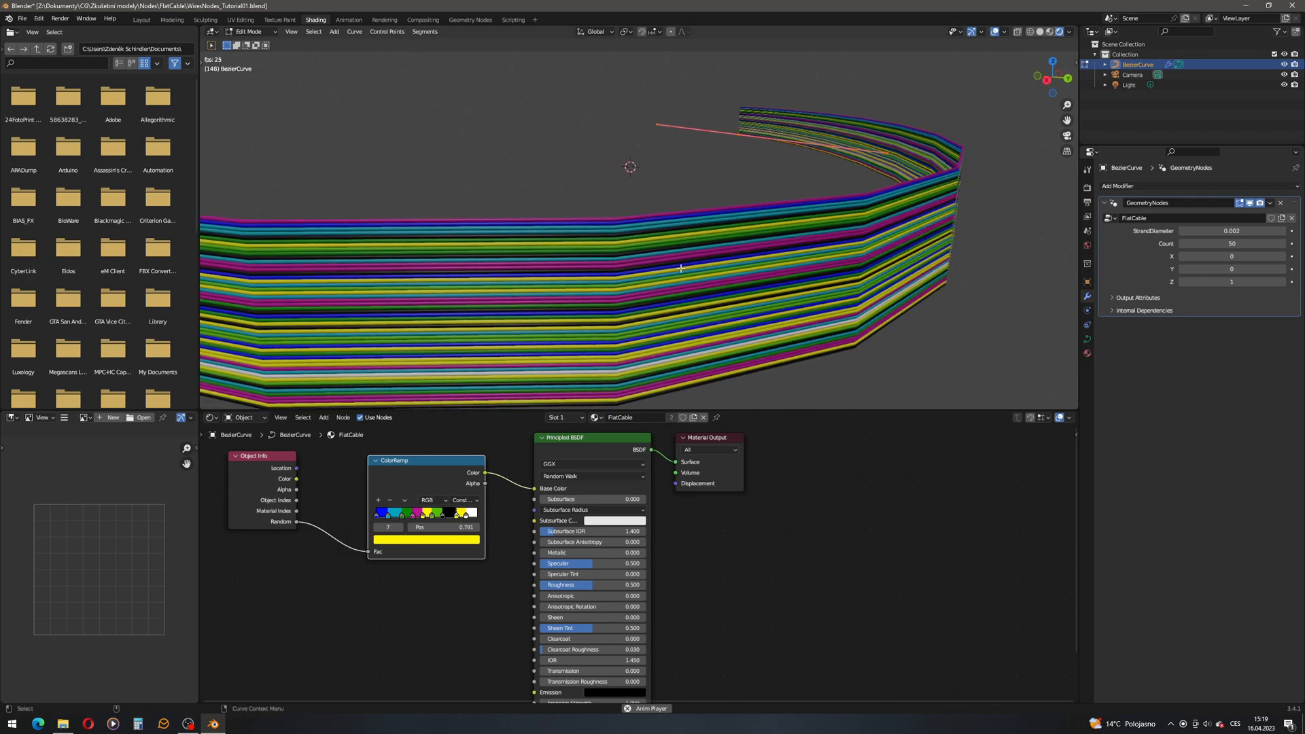
pyautogui.moveTo(868, 296); pyautogui.dragTo(472, 258, button='middle')
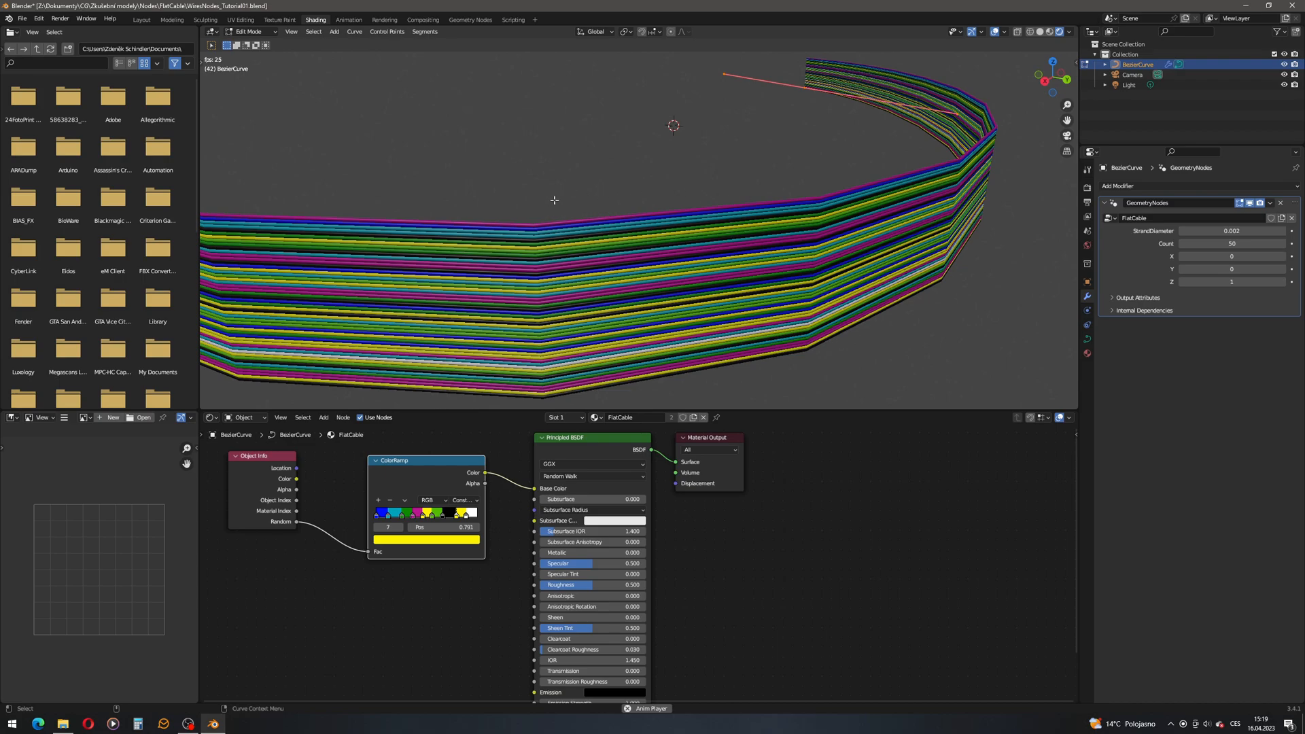
# Smooth the cable by setting the Bezier curve's Resolution Preview U to 48.
pyautogui.moveTo(649, 239); pyautogui.dragTo(768, 252, button='middle')
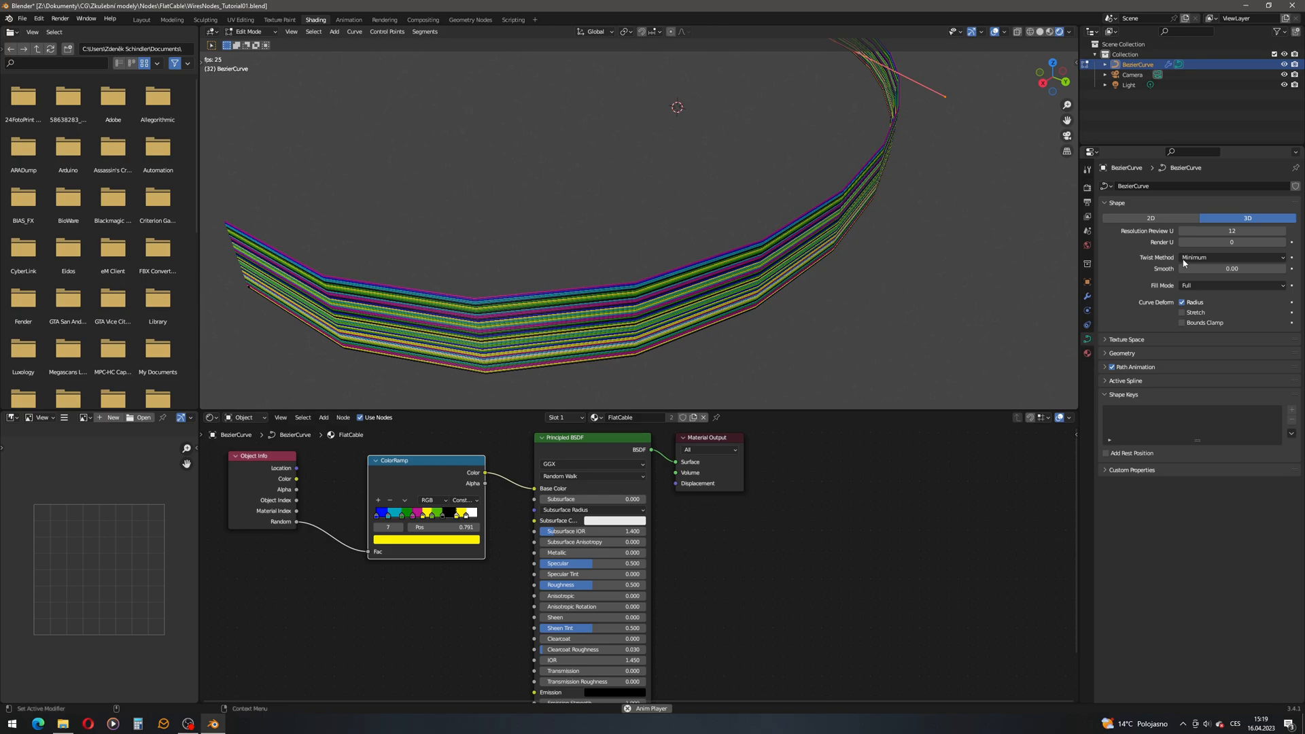
pyautogui.doubleClick(1217, 231)
pyautogui.write('48')
pyautogui.press('Return')
pyautogui.moveTo(661, 125); pyautogui.dragTo(722, 279, button='middle')
pyautogui.scroll(6, 748, 218)
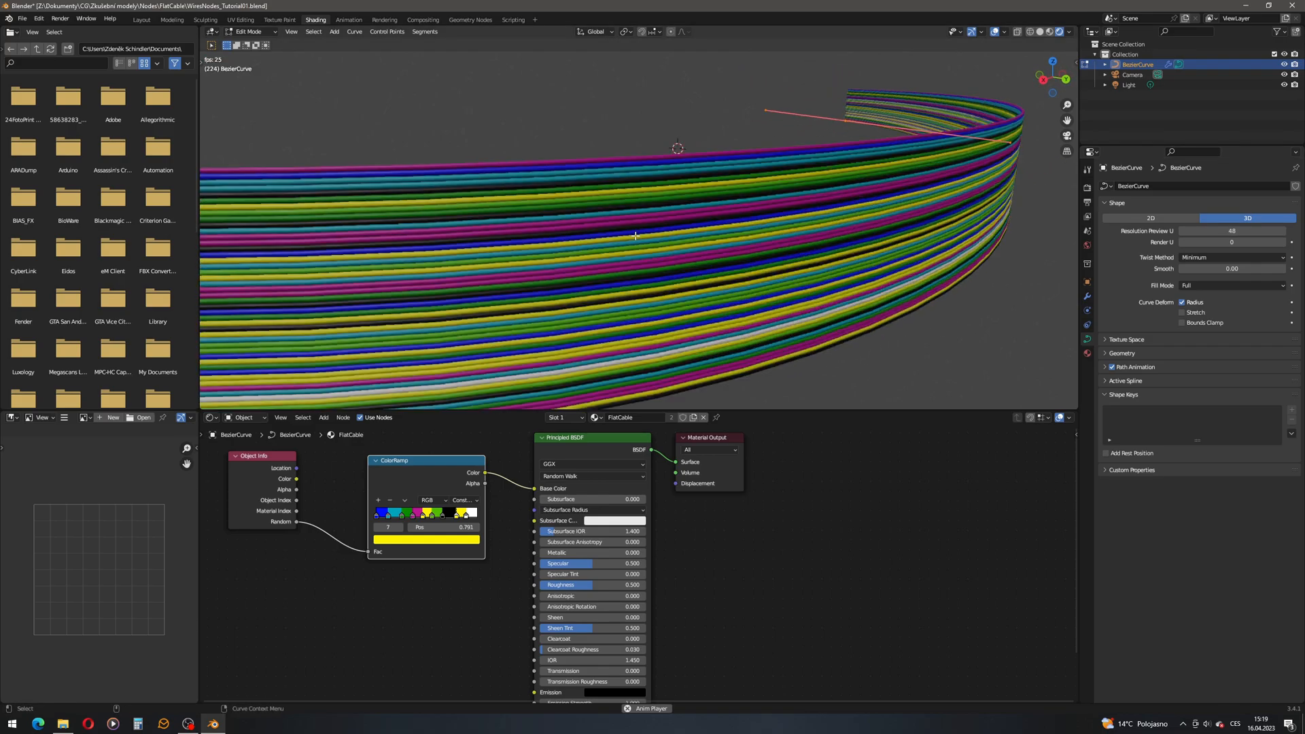
# Set the Principled BSDF's Roughness to about 0.341 for shinier strands.
pyautogui.scroll(-5, 755, 210)
pyautogui.moveTo(747, 214); pyautogui.dragTo(721, 204, button='middle')
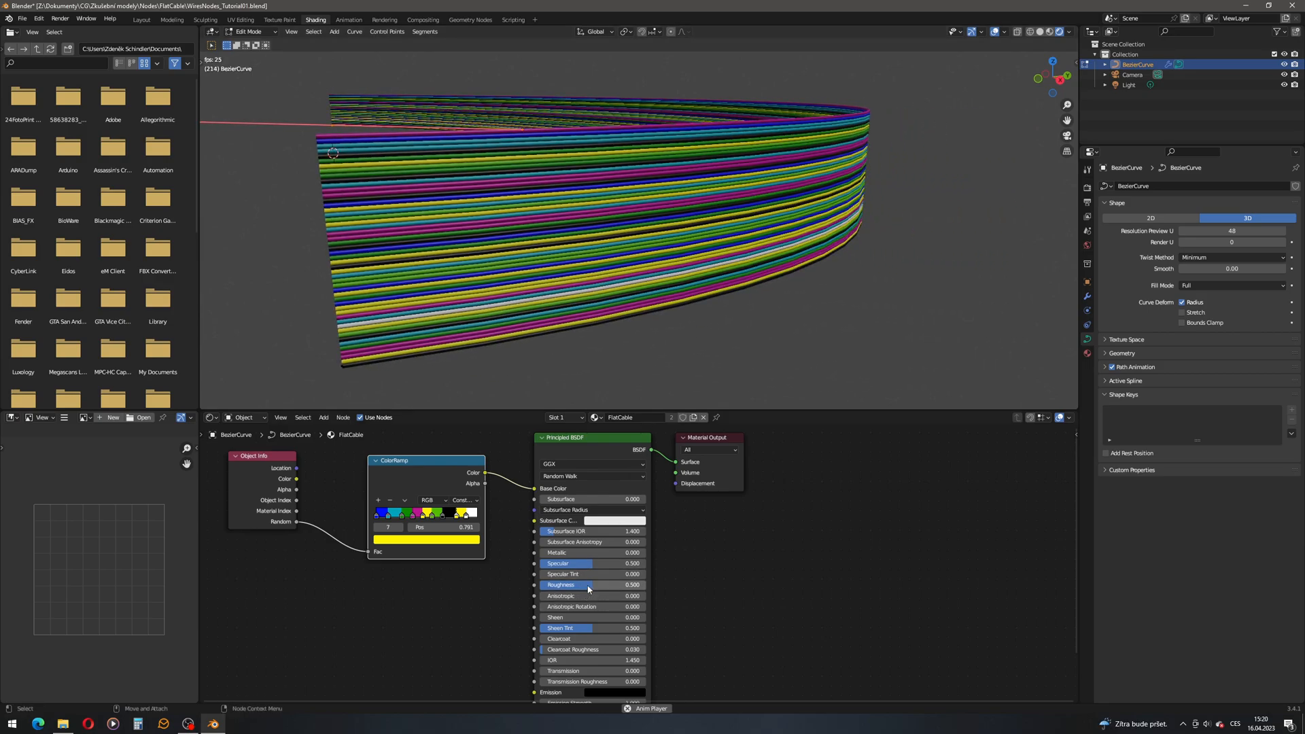
pyautogui.moveTo(592, 587); pyautogui.dragTo(583, 587)
# Examine the cable's curved run and its strand ends from several angles.
pyautogui.moveTo(380, 177); pyautogui.dragTo(739, 282, button='middle')
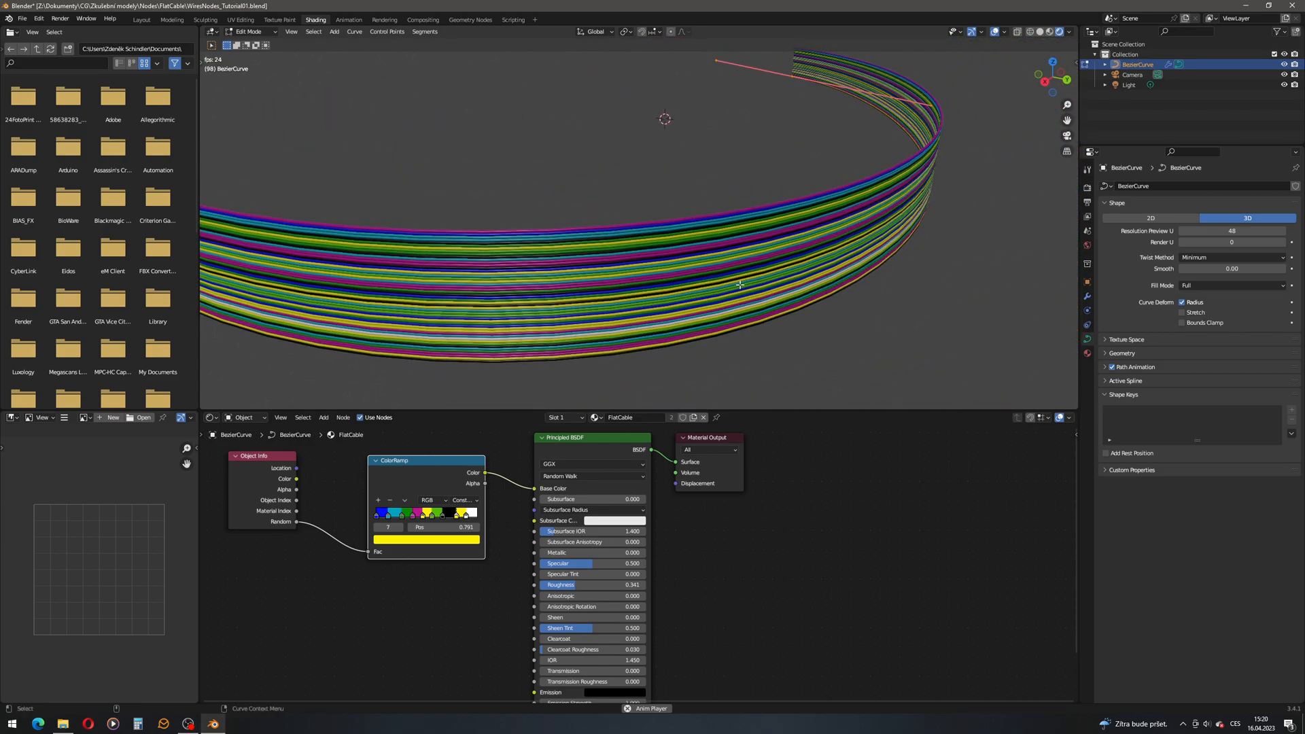
pyautogui.moveTo(611, 279); pyautogui.dragTo(742, 285, button='middle')
pyautogui.scroll(1, 780, 335)
pyautogui.keyDown('alt'); pyautogui.moveTo(804, 349); pyautogui.dragTo(787, 312, button='middle'); pyautogui.keyUp('alt')
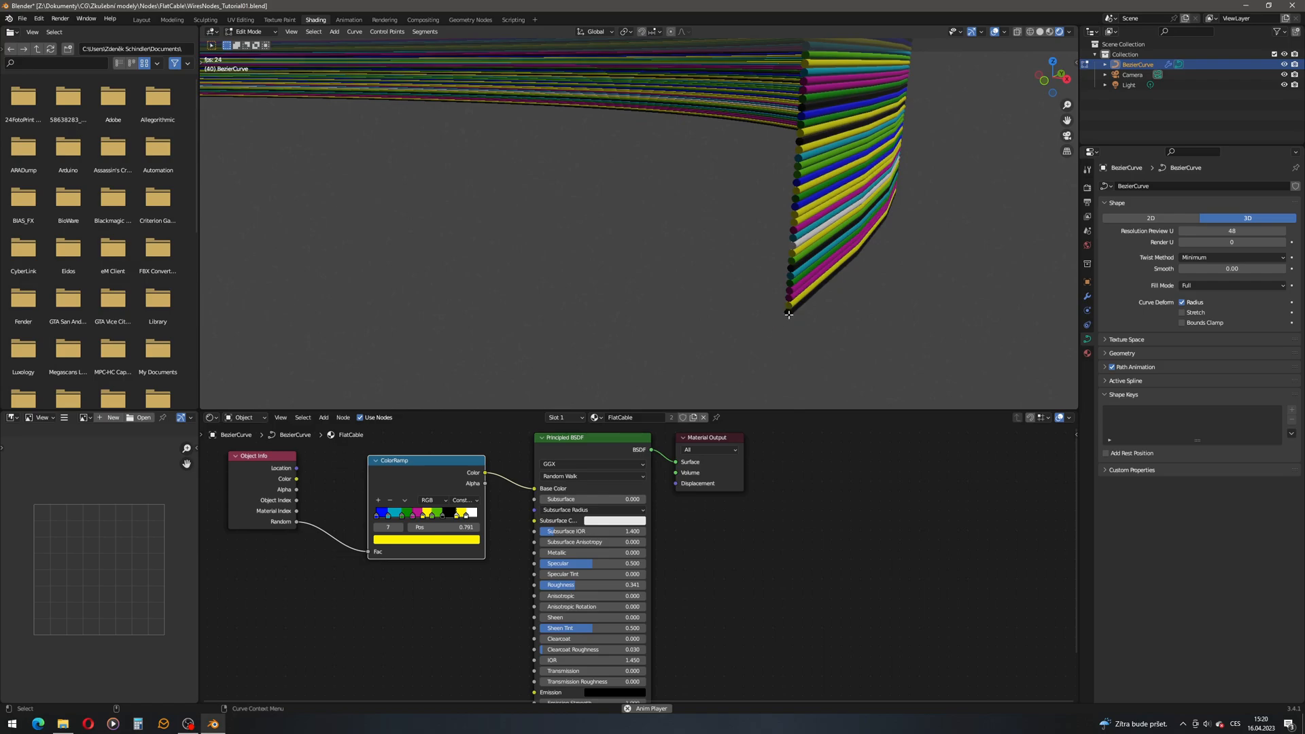
pyautogui.keyDown('shift'); pyautogui.moveTo(816, 178); pyautogui.dragTo(800, 259, button='middle'); pyautogui.keyUp('shift')
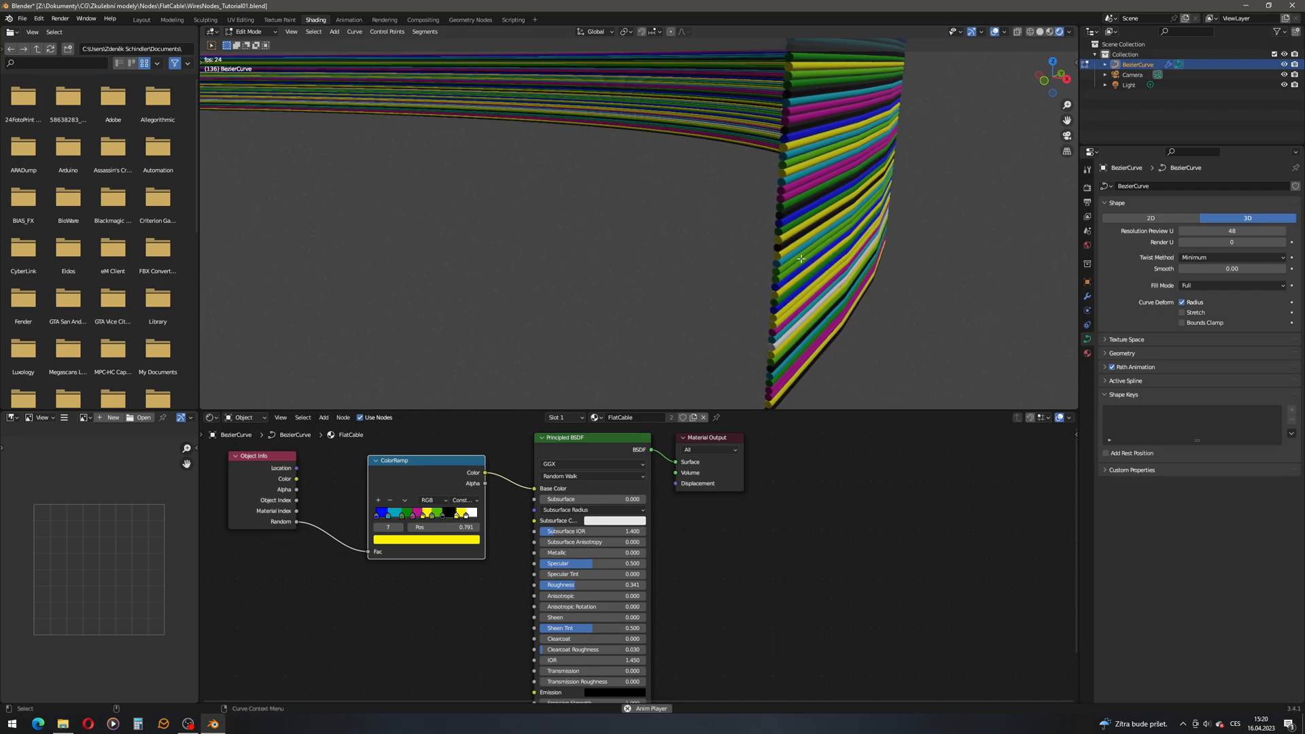
pyautogui.keyDown('shift'); pyautogui.moveTo(824, 89); pyautogui.dragTo(818, 144, button='middle'); pyautogui.keyUp('shift')
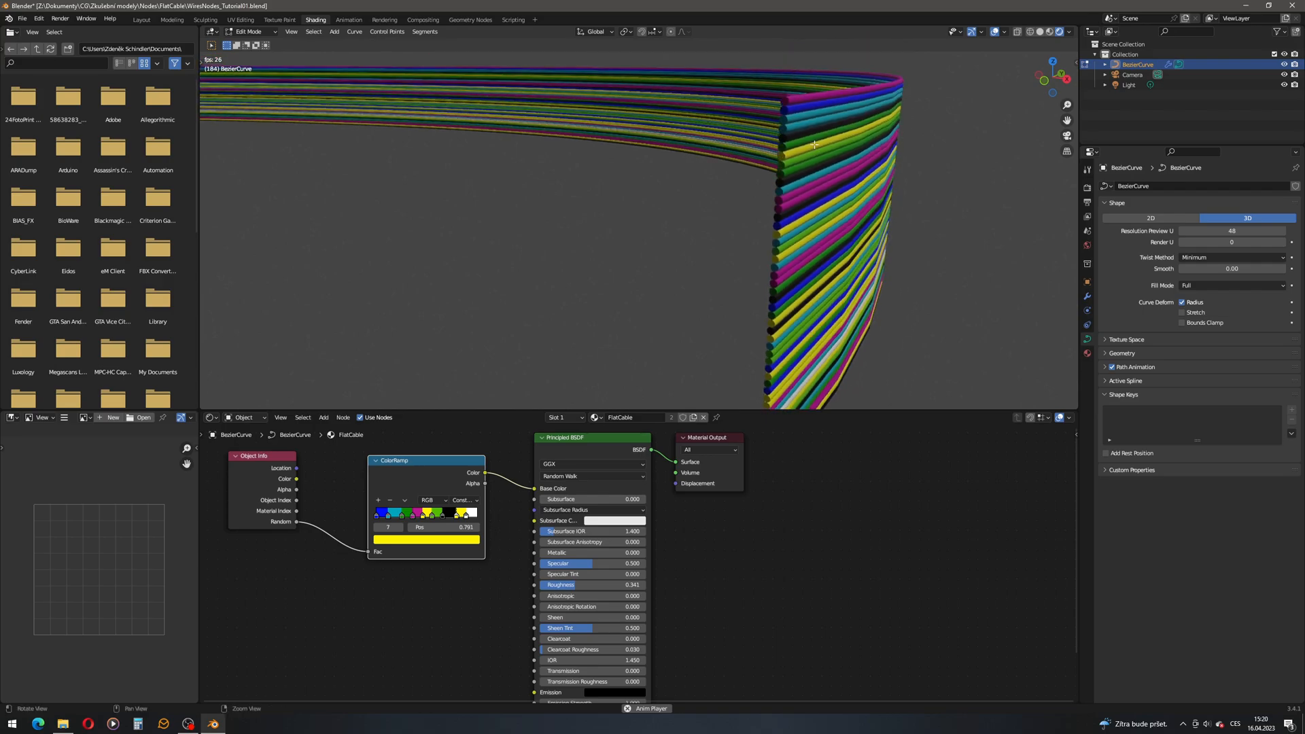